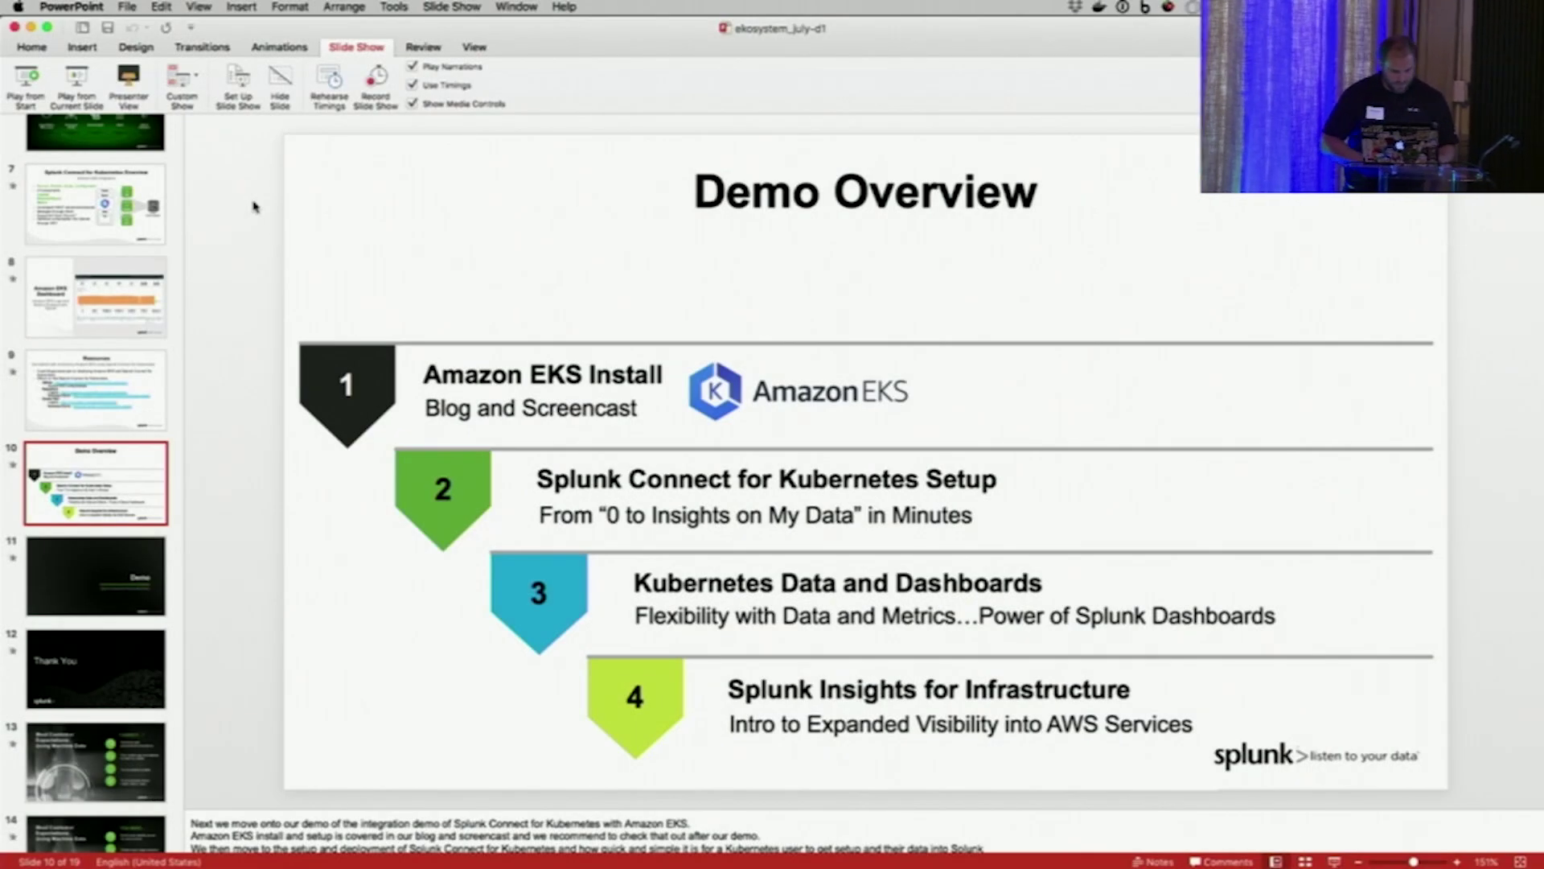
Play the recorded demo video full screen in QuickTime Player
drag(185, 161, 254, 201)
click(27, 641)
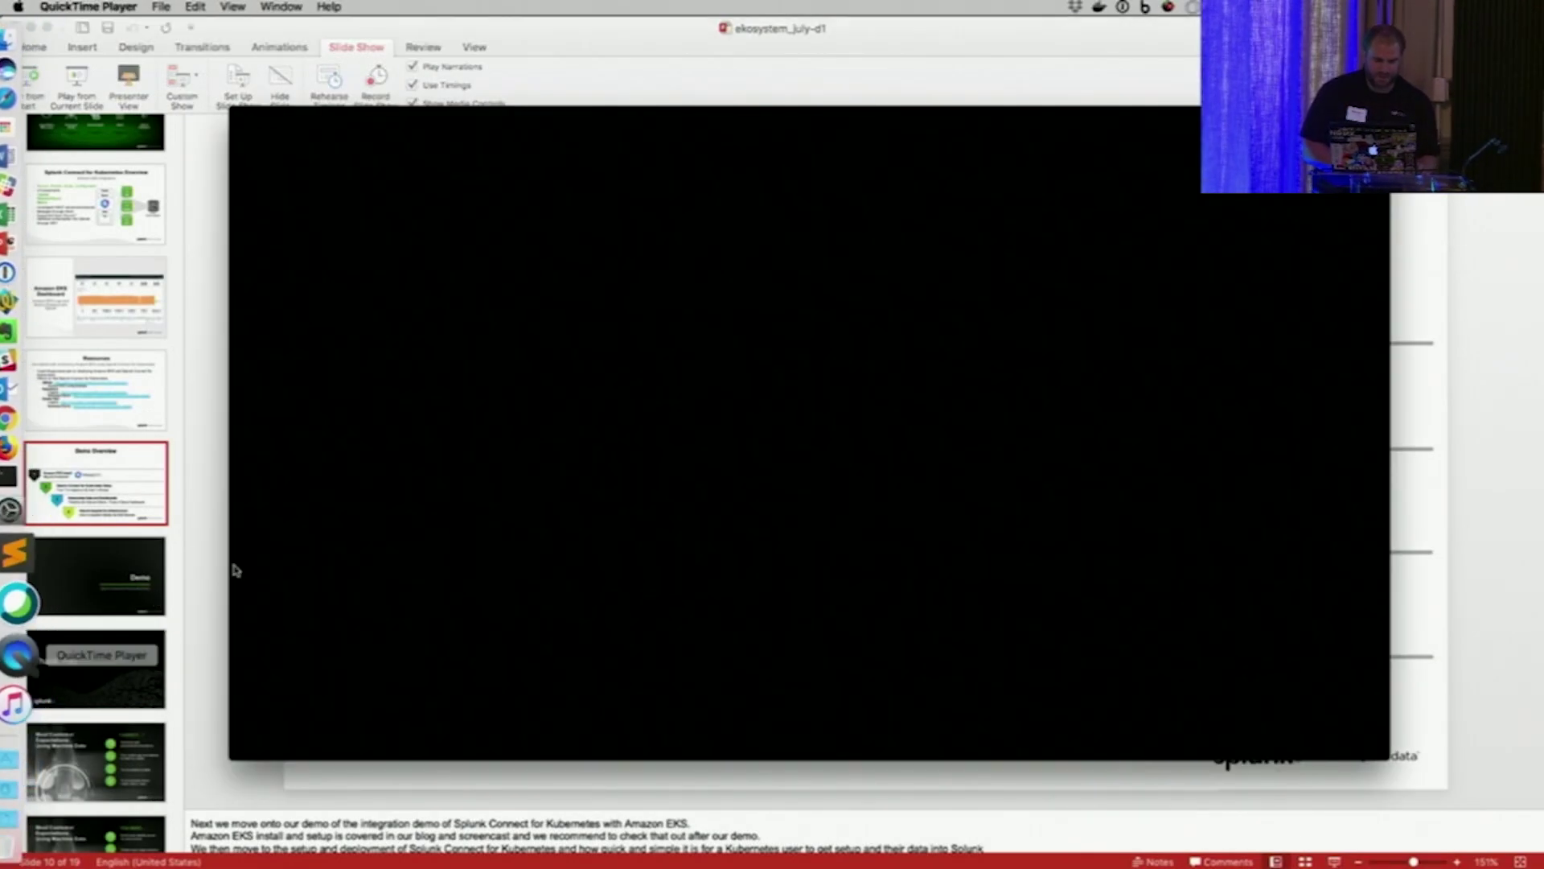
double_click(659, 474)
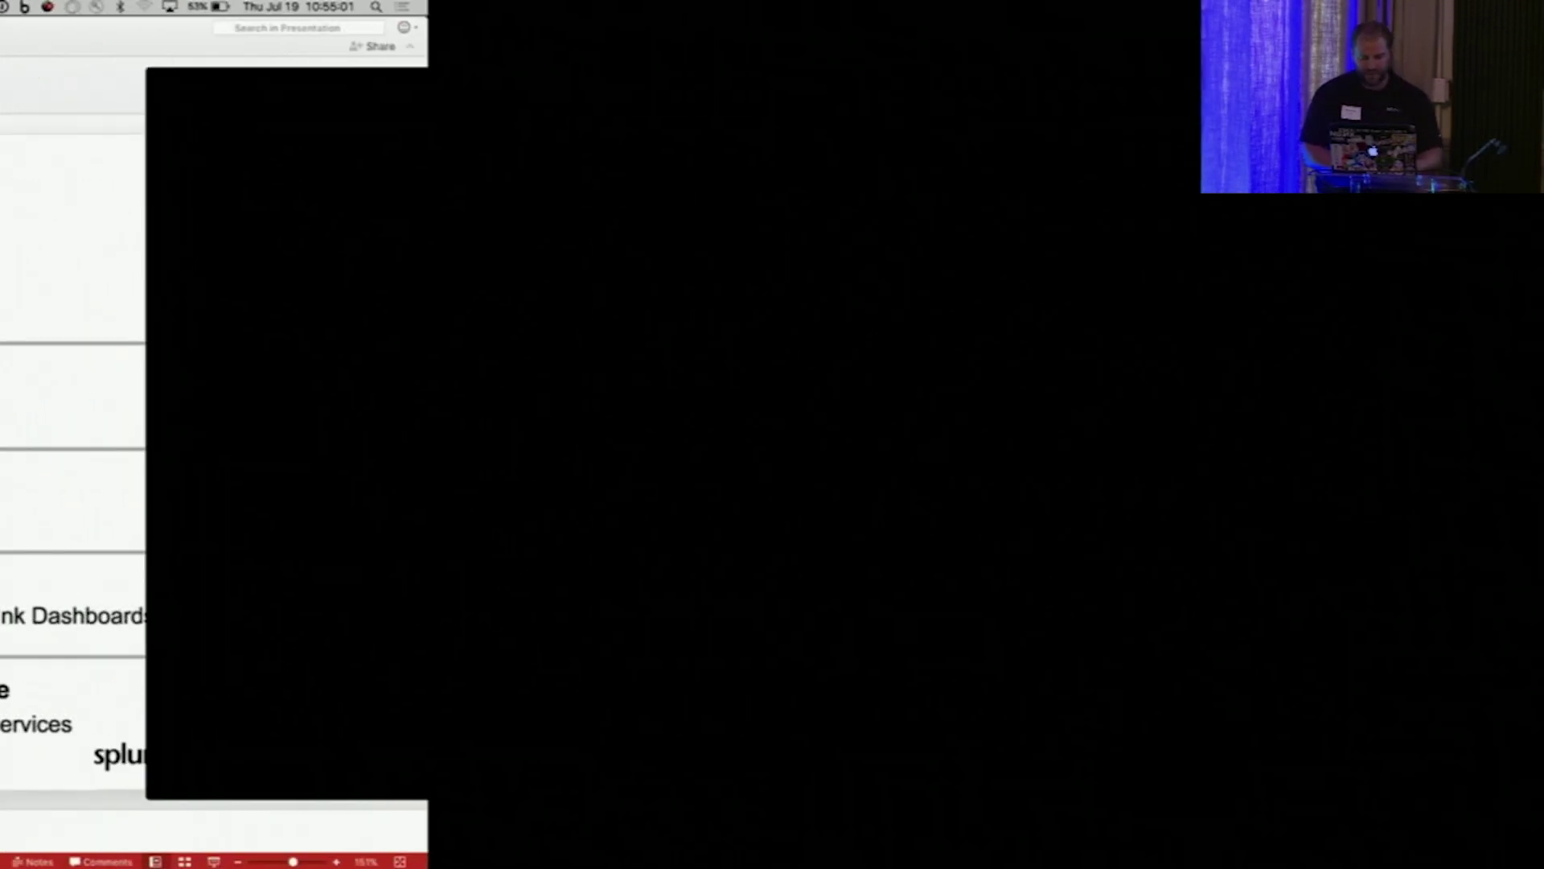
key(space)
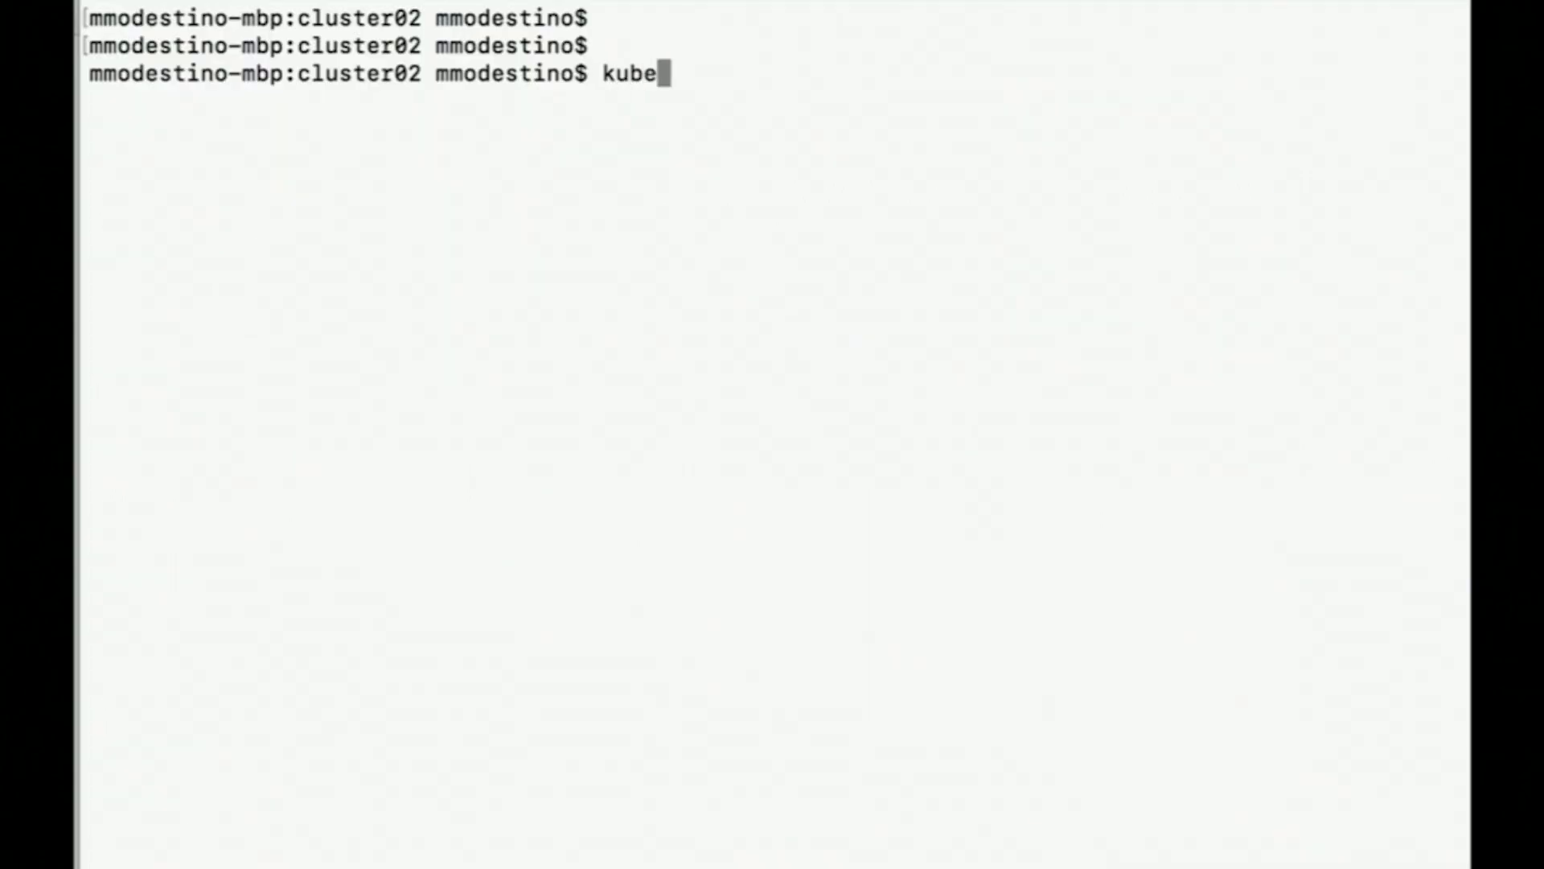
Start entering the kubectl get nodes command in Terminal
text(ctl get nodes)
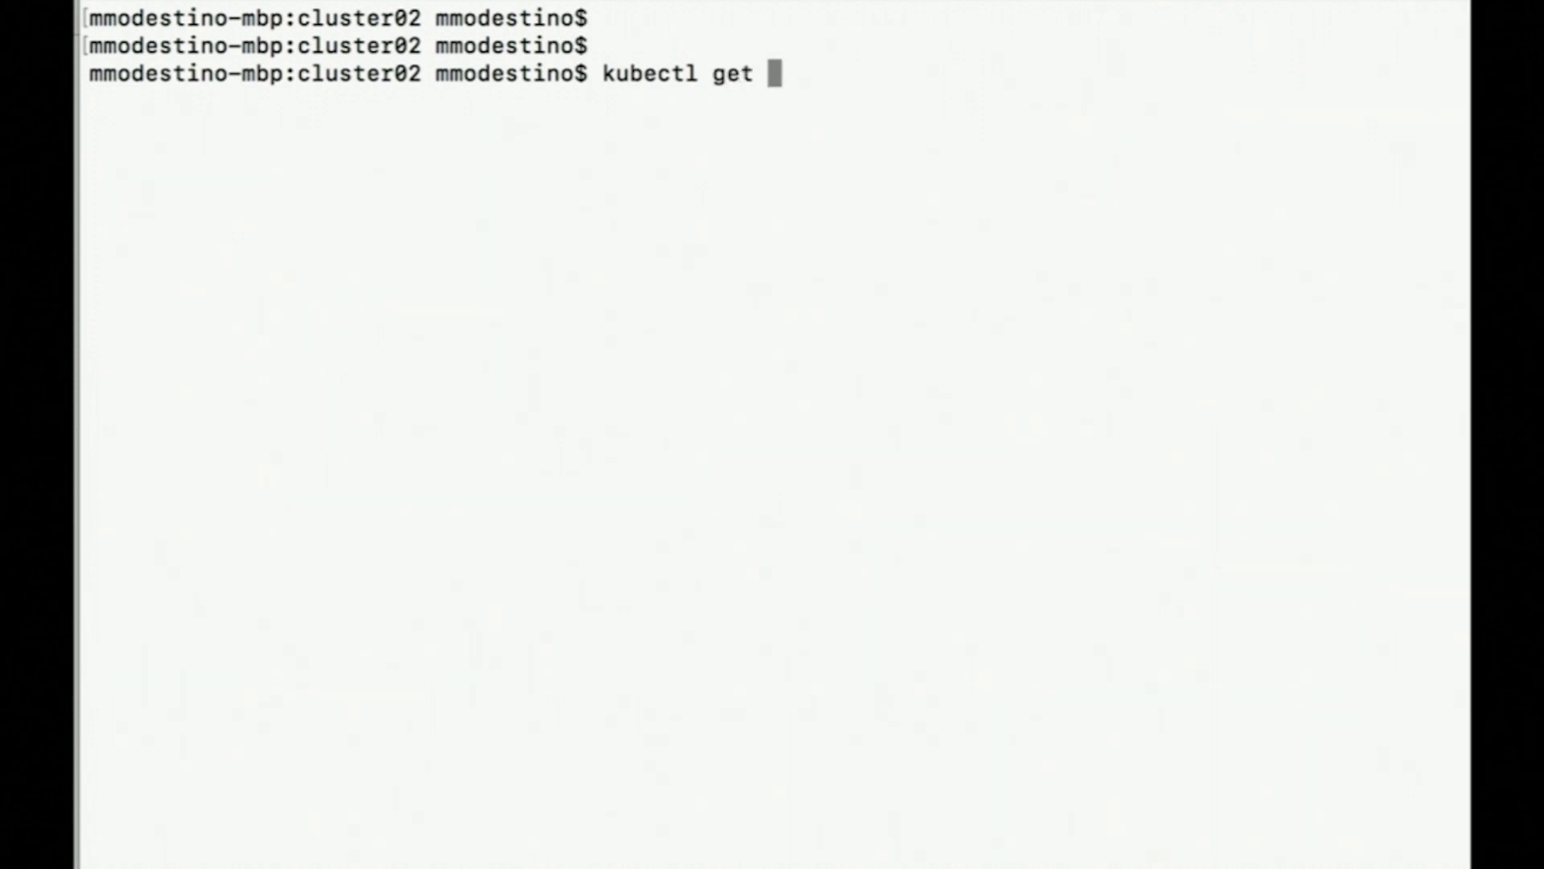
Run kubectl get nodes and kubectl get pods --all-namespaces to list nodes and pods
key(Return)
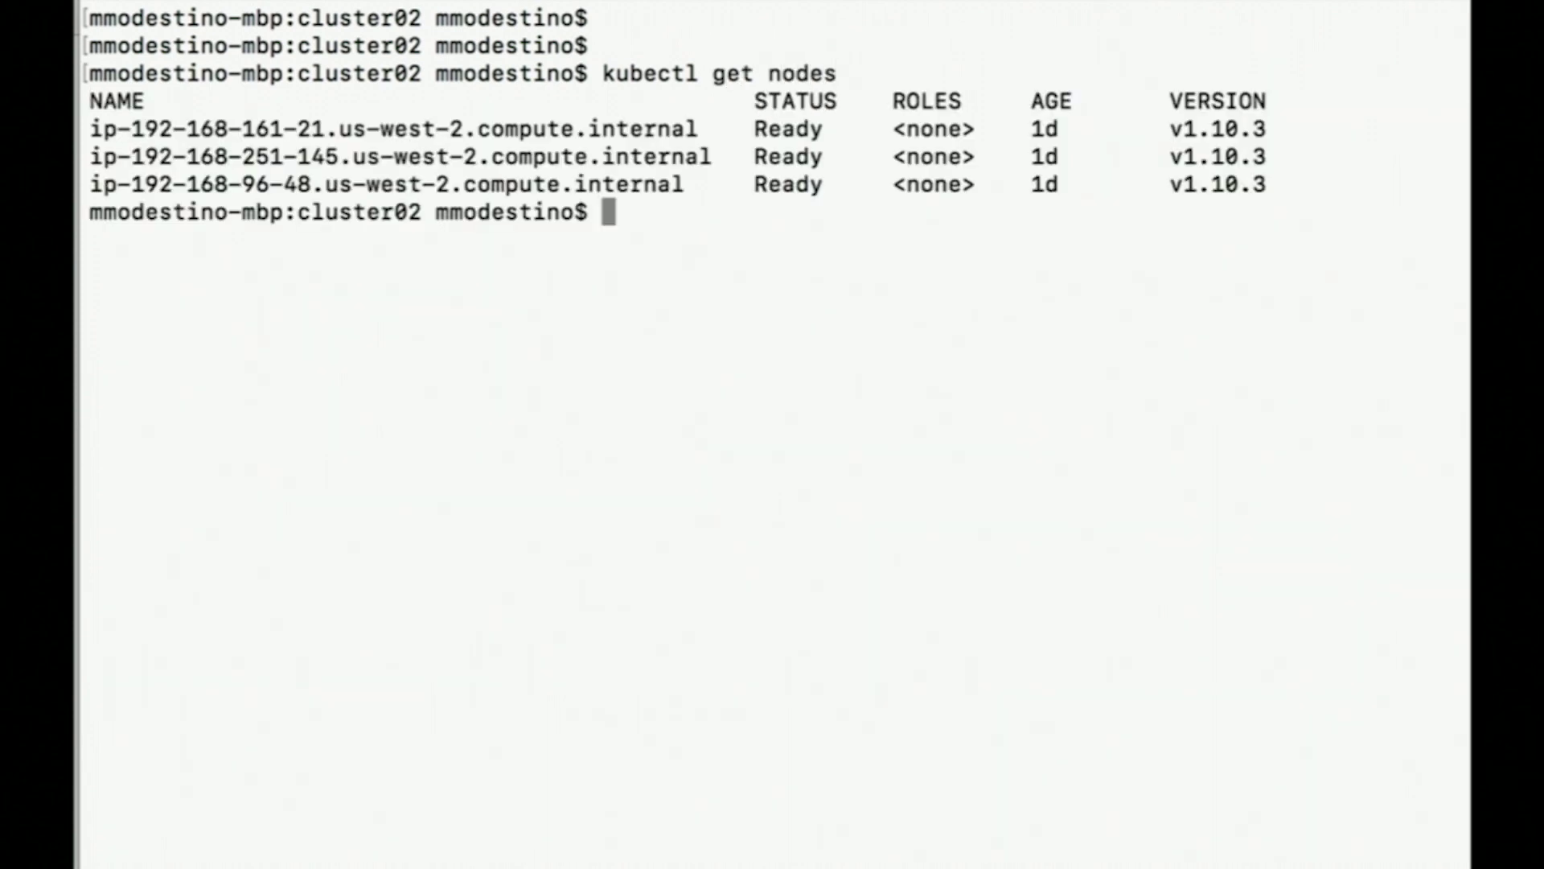
text(kubectl get pods)
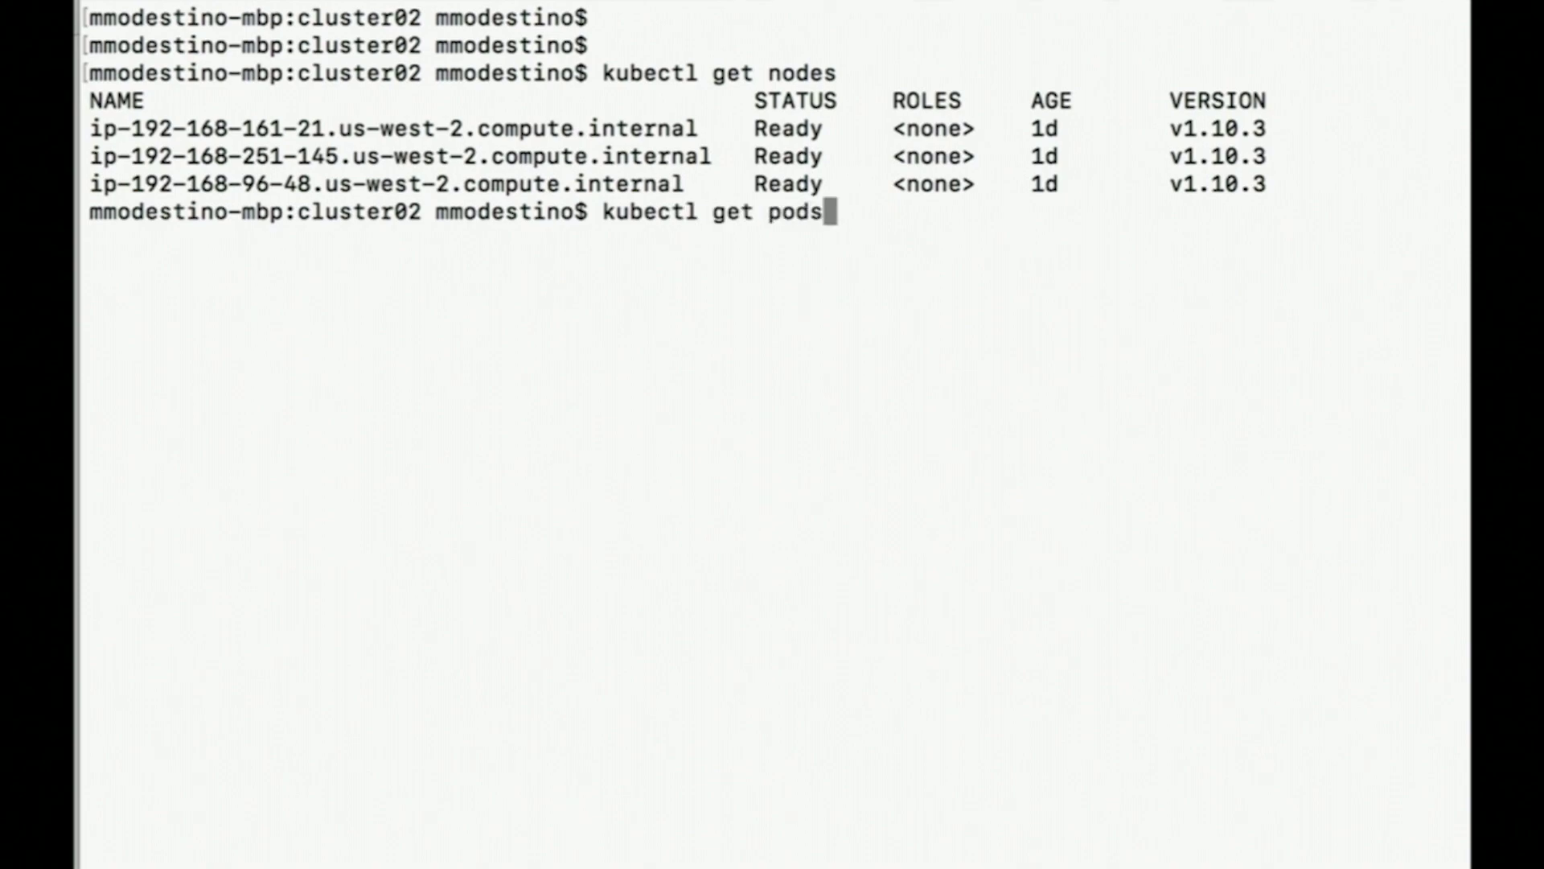
text( --all-namespaces)
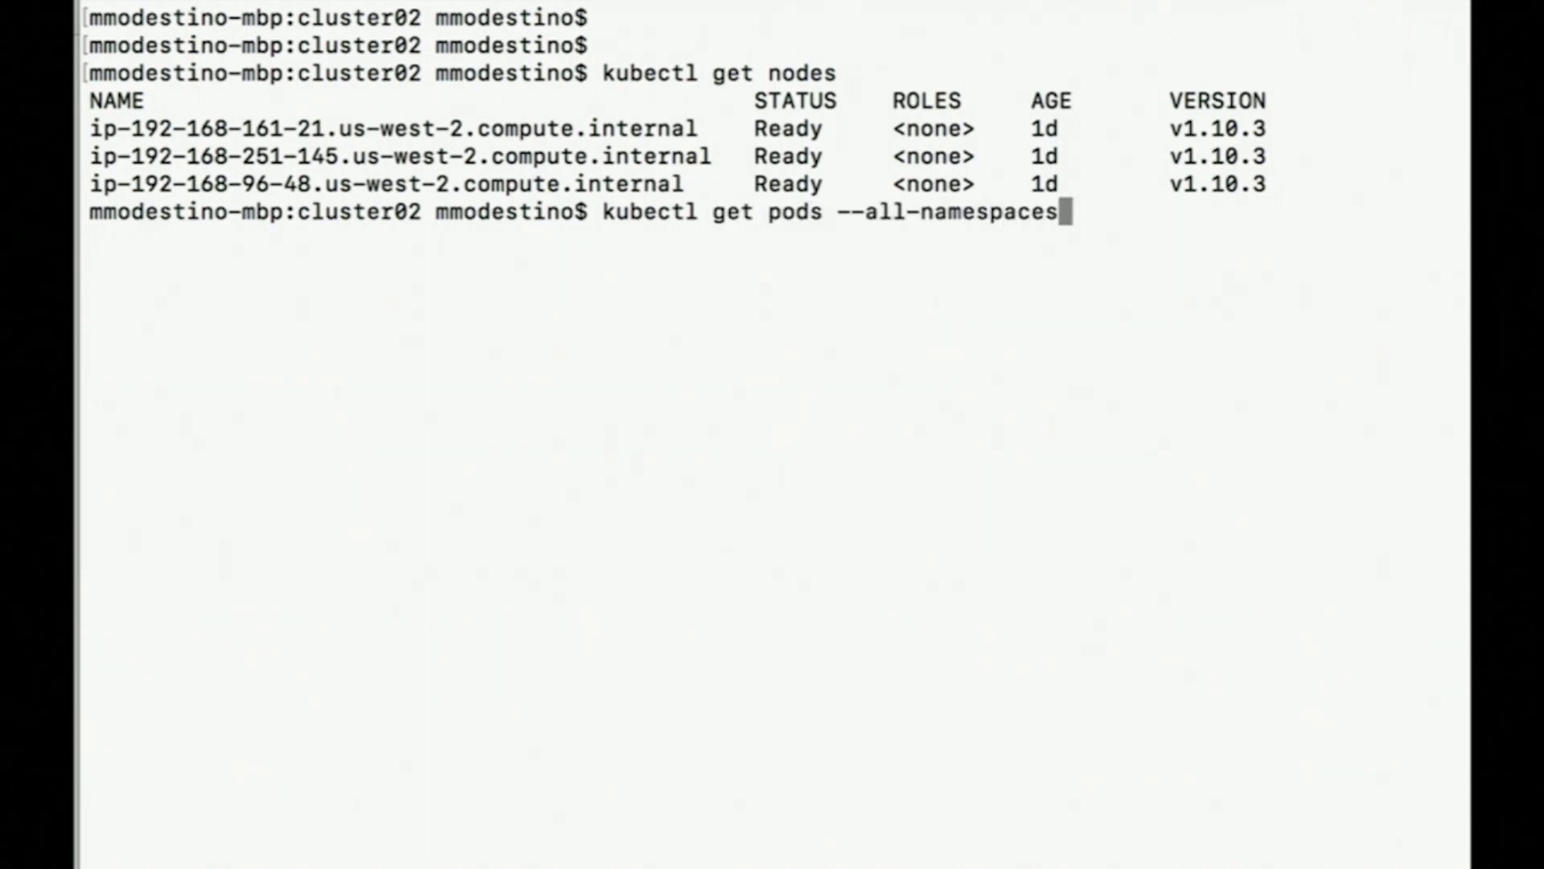
key(Return)
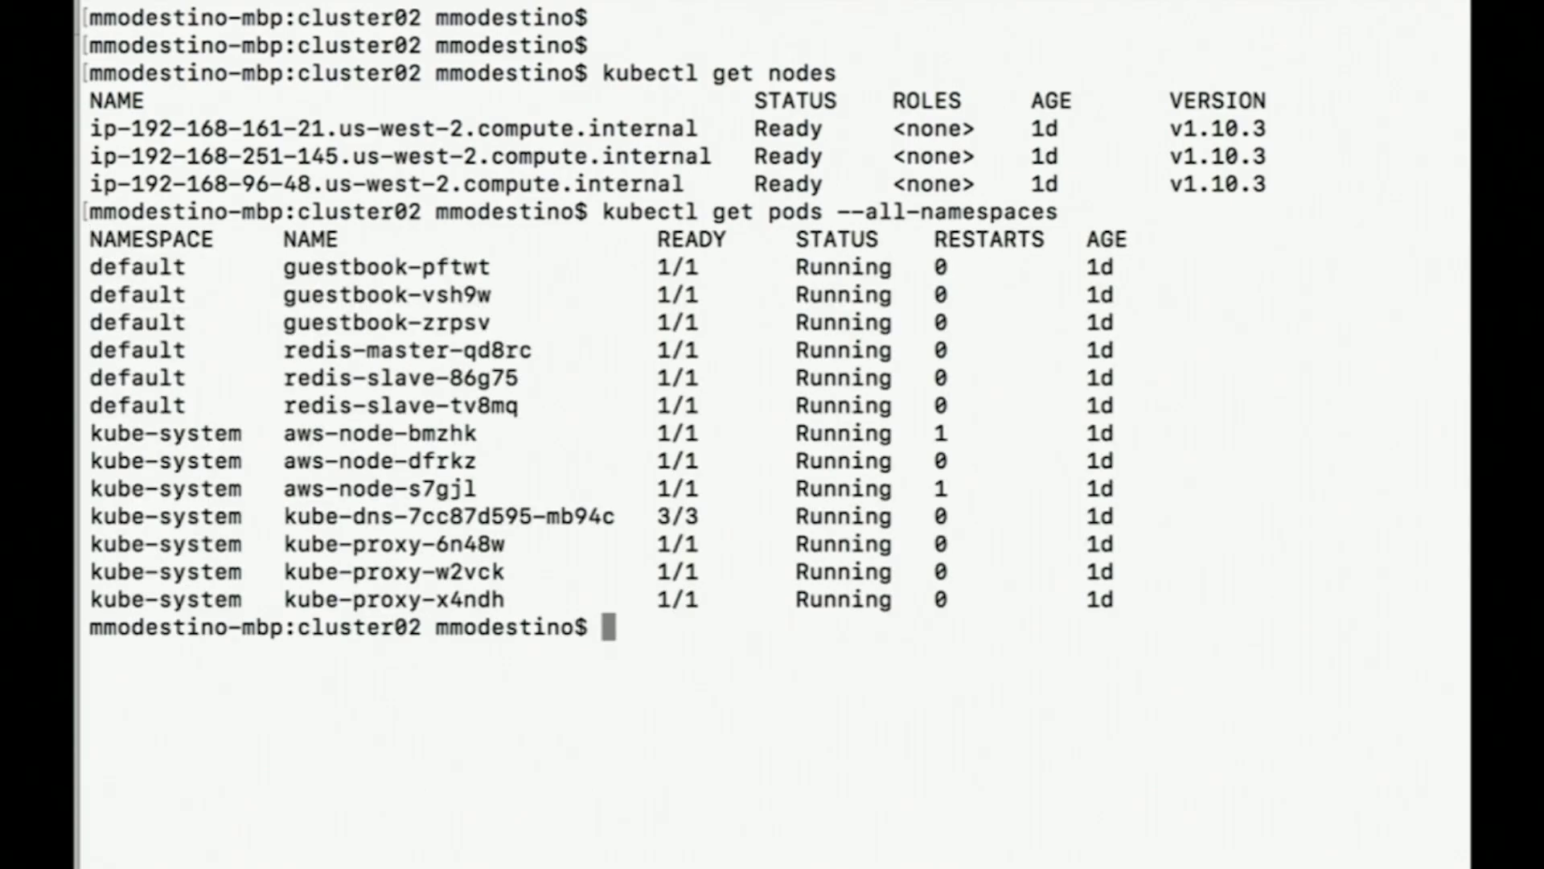
key(super+Tab)
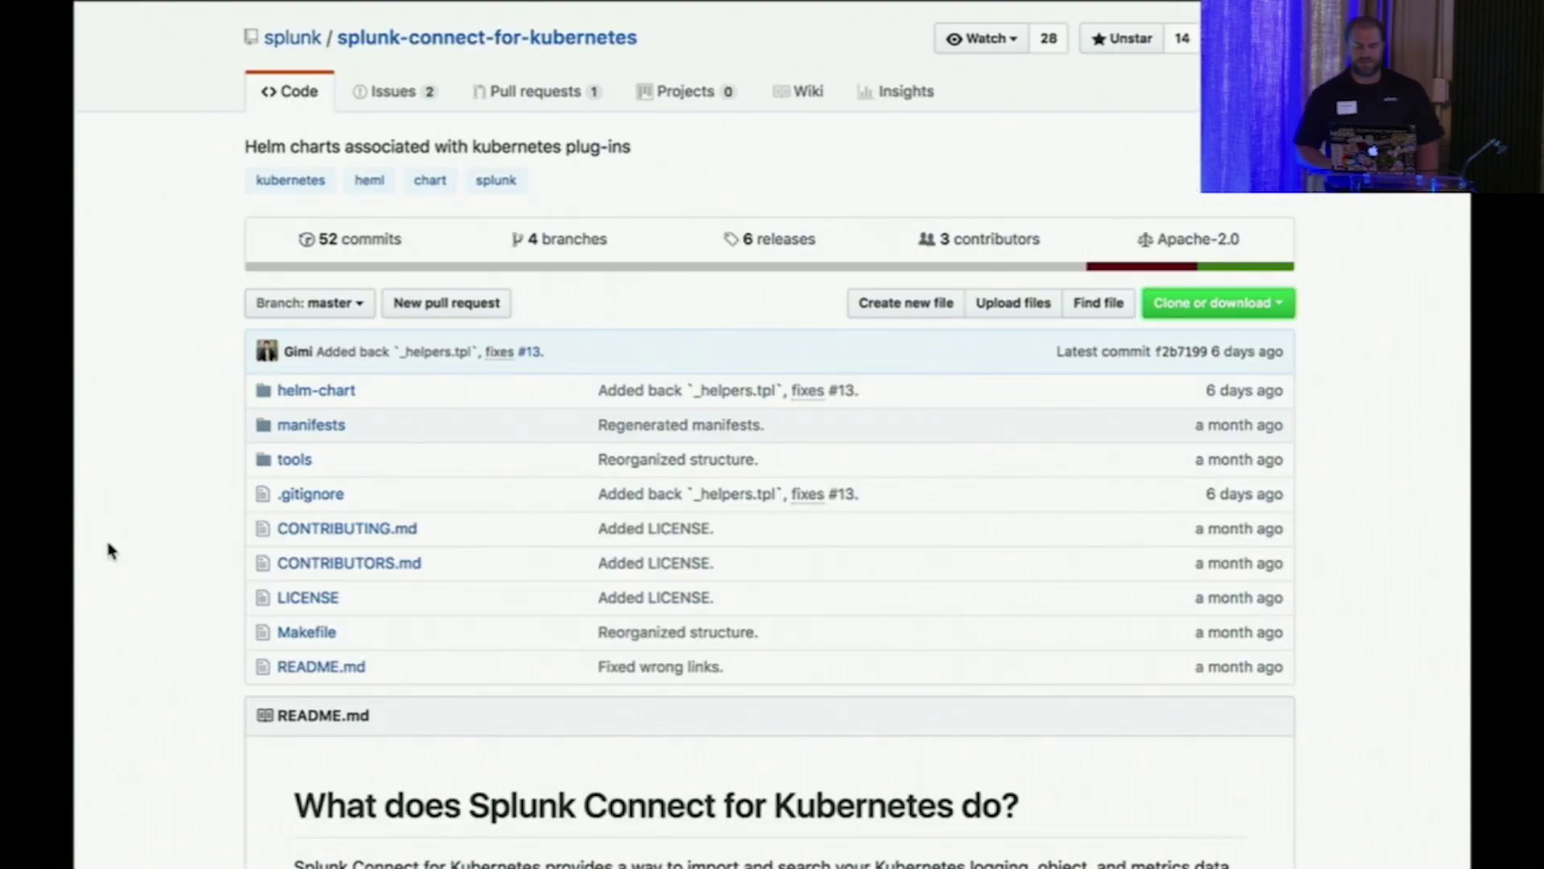
Scroll the connector README down to its Prerequisites and Before you begin sections
scroll(111, 551, down, 5)
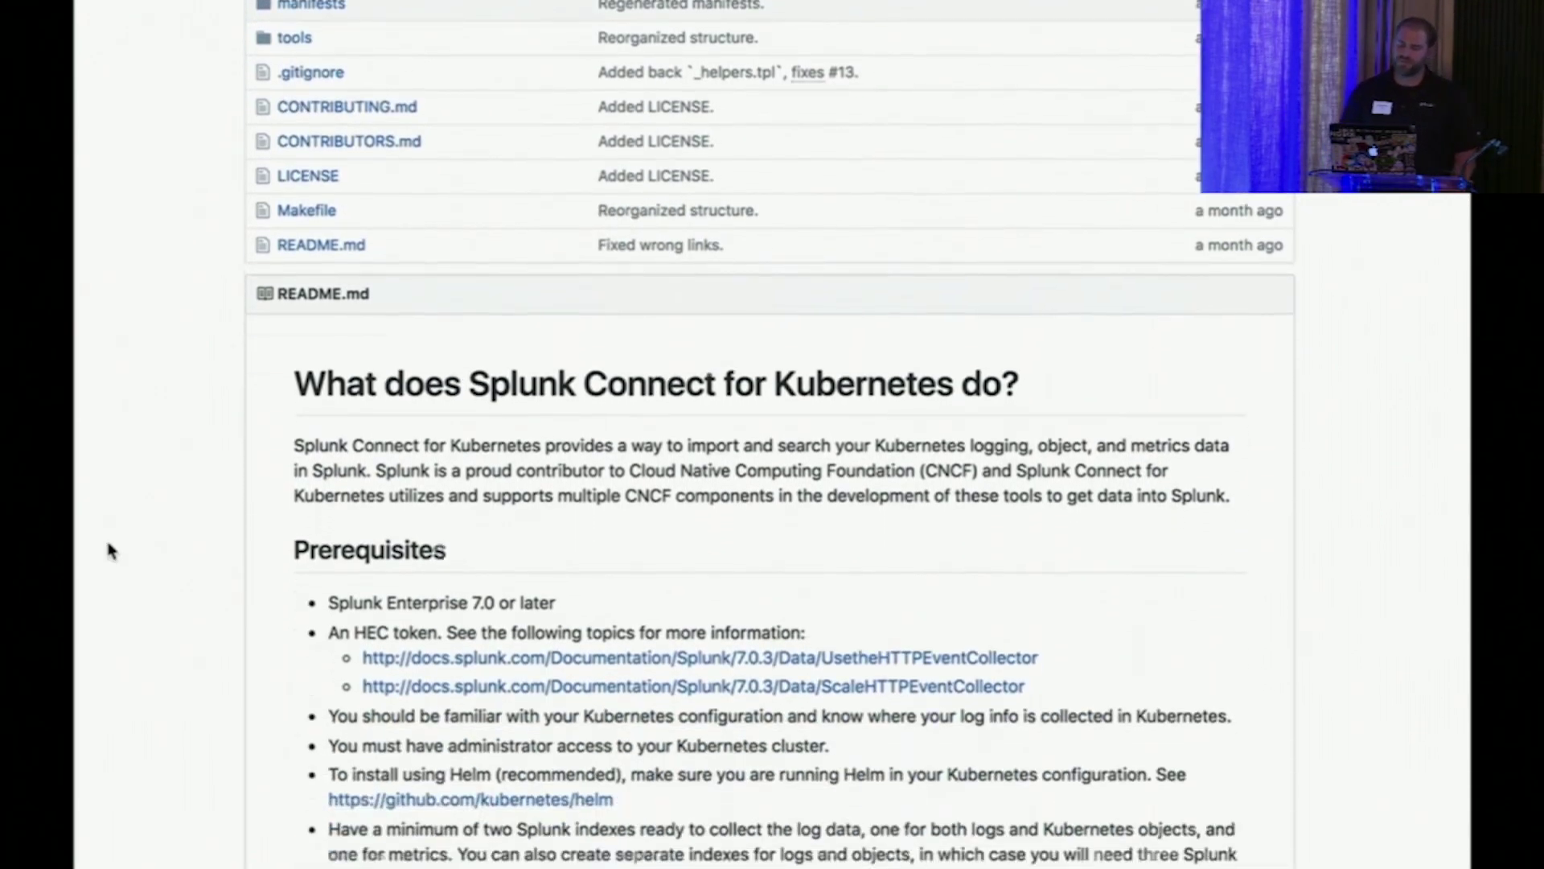
scroll(111, 551, down, 4)
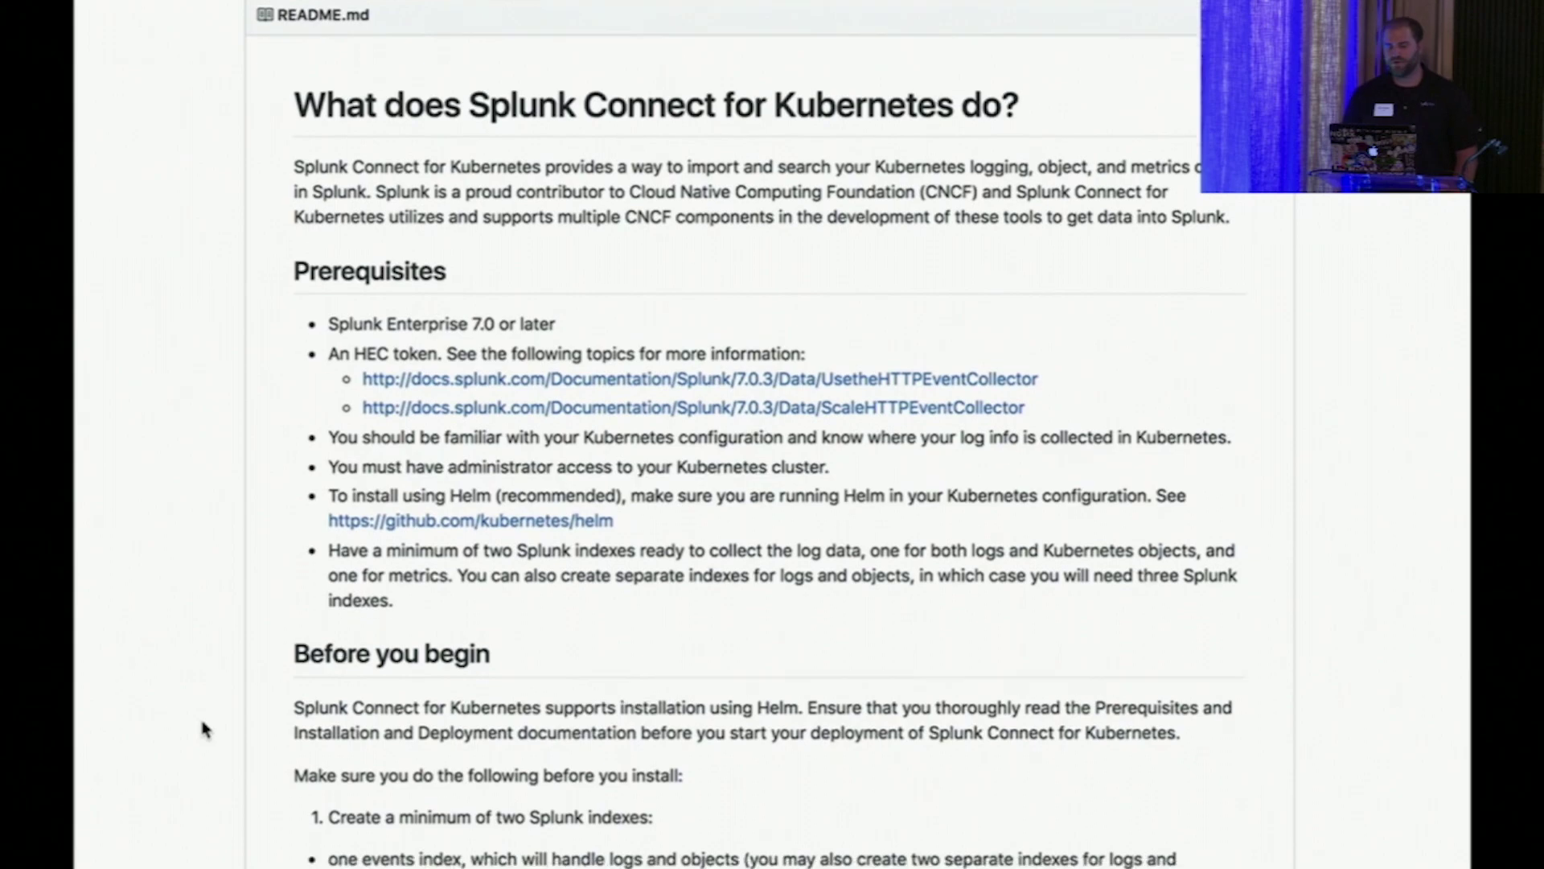
scroll(202, 726, down, 1)
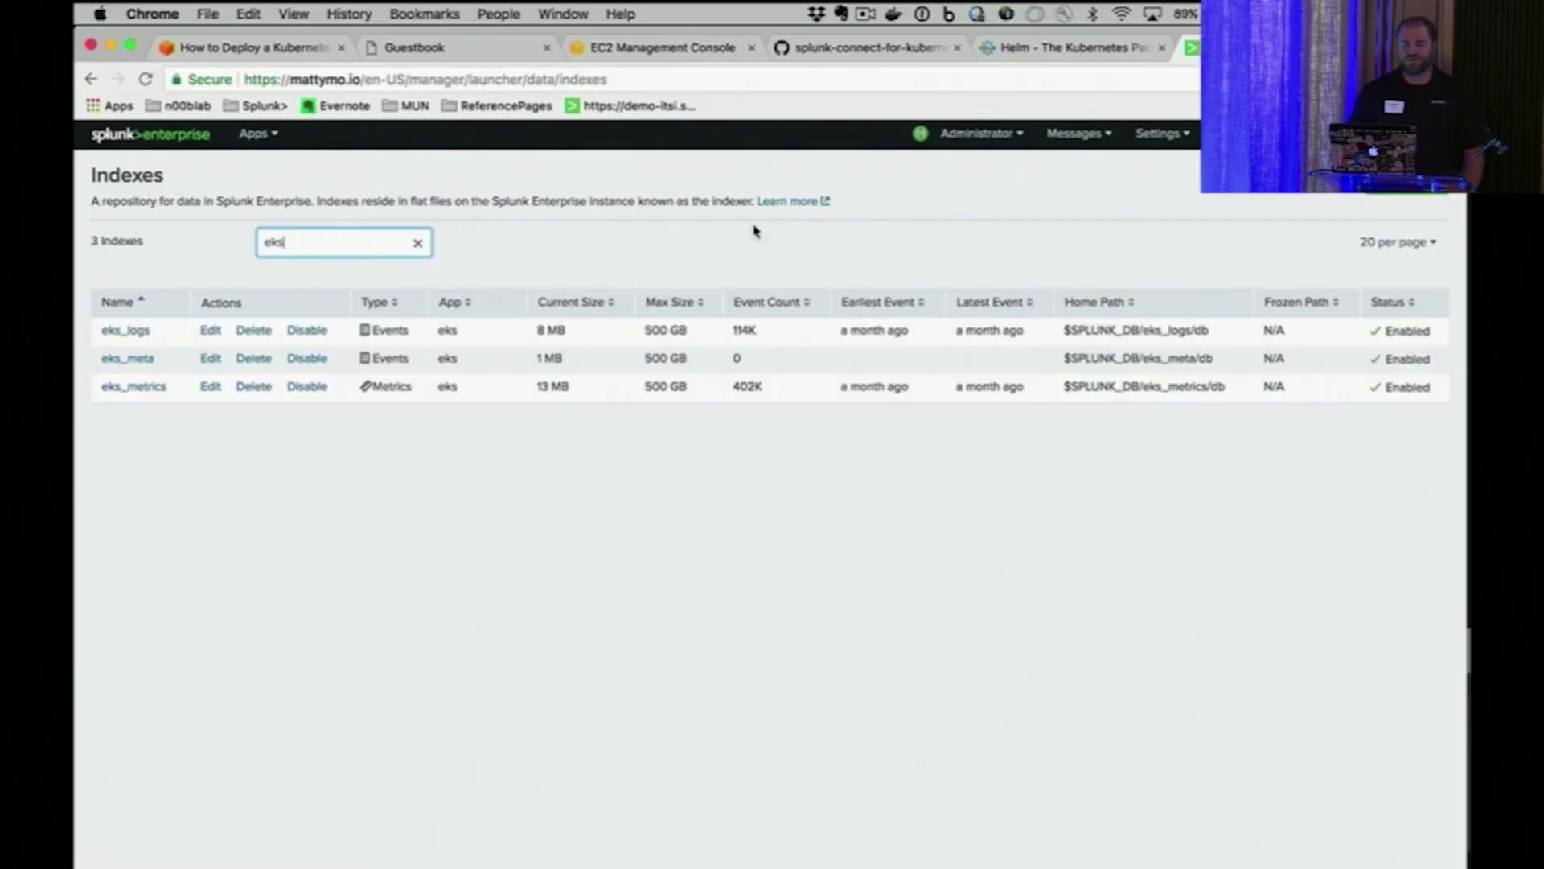
Go to Settings > Data inputs > HTTP Event Collector and reveal the eks token value
click(1162, 134)
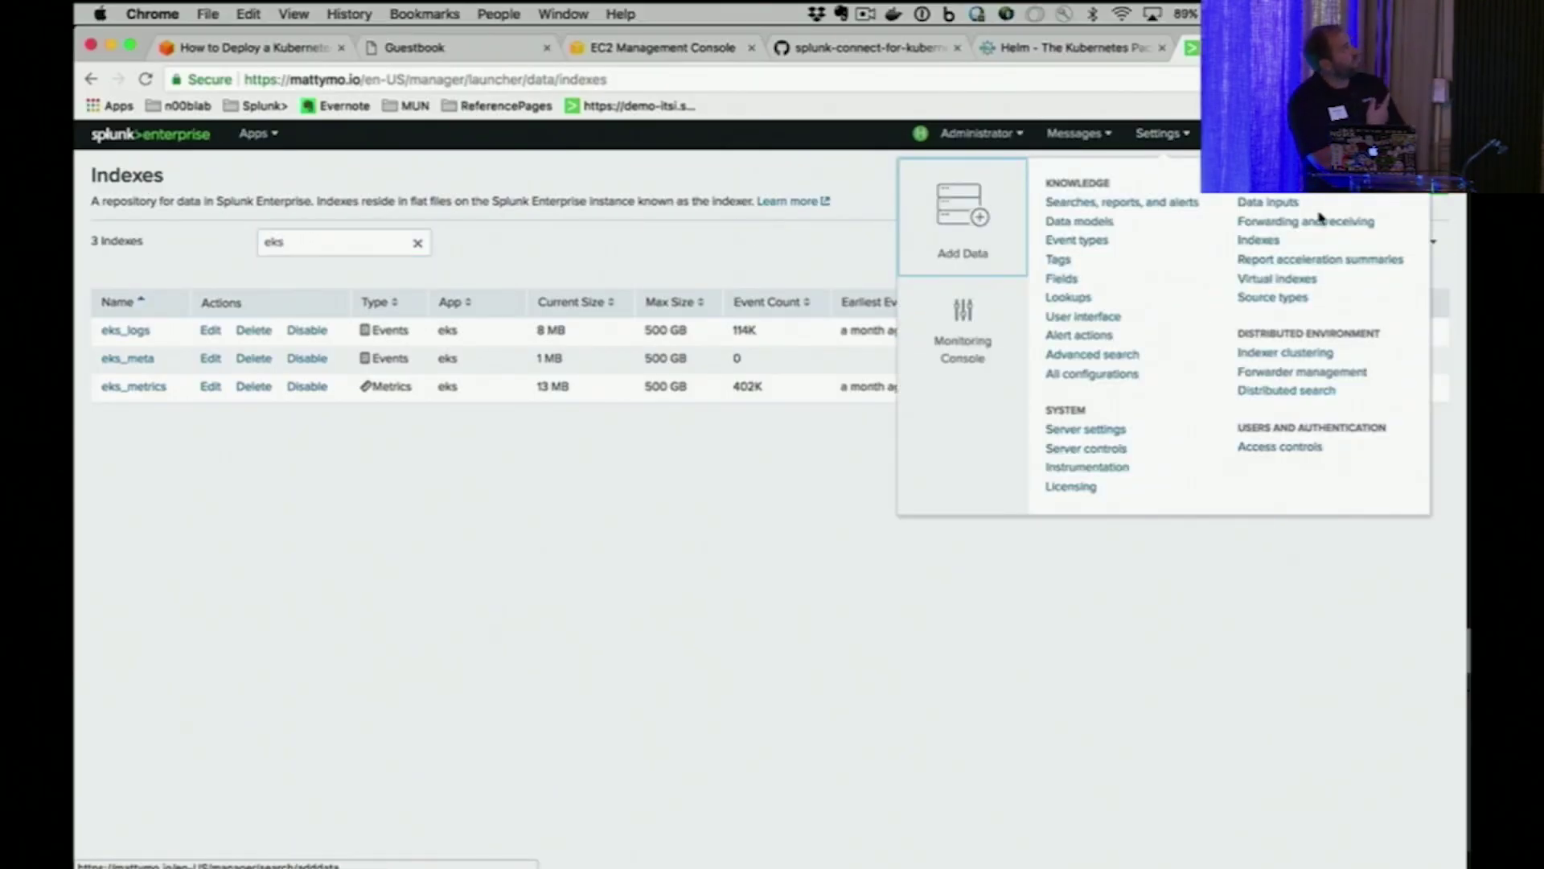
click(1265, 205)
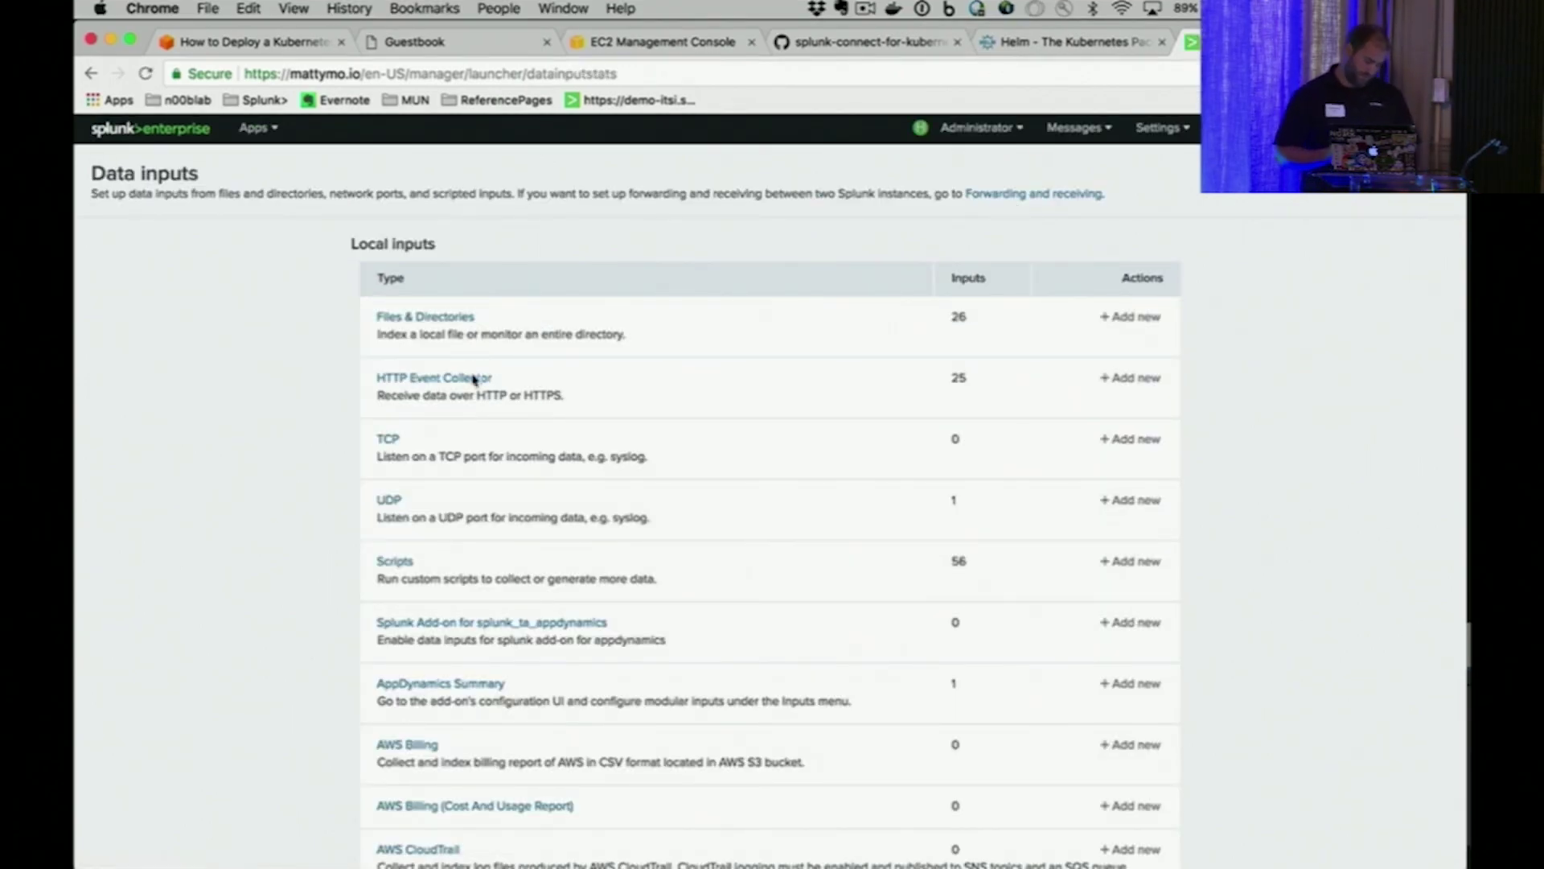
click(473, 378)
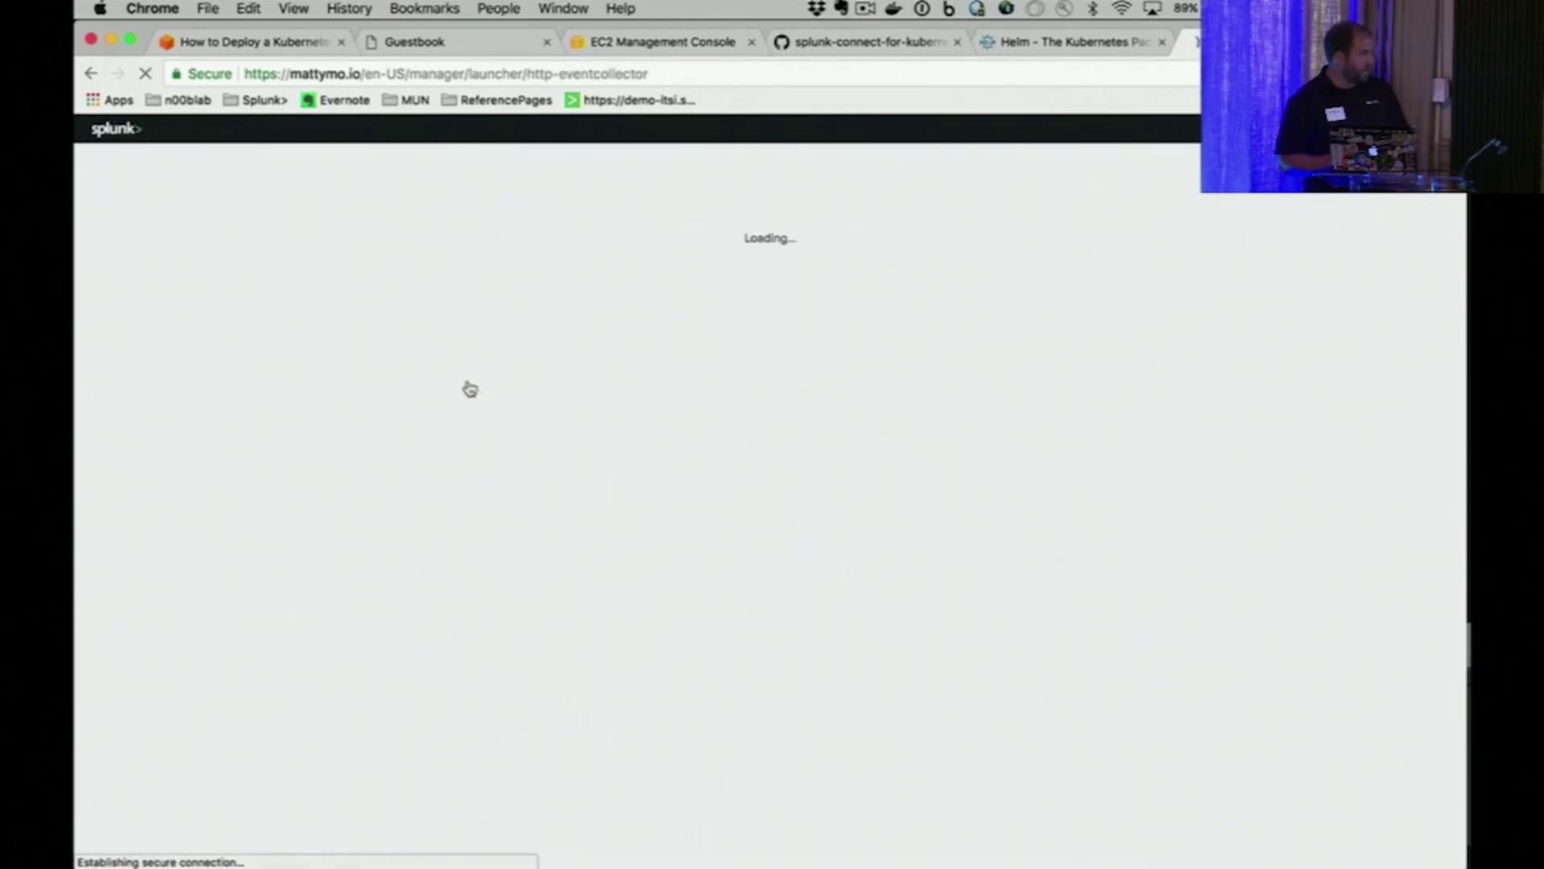
click(700, 326)
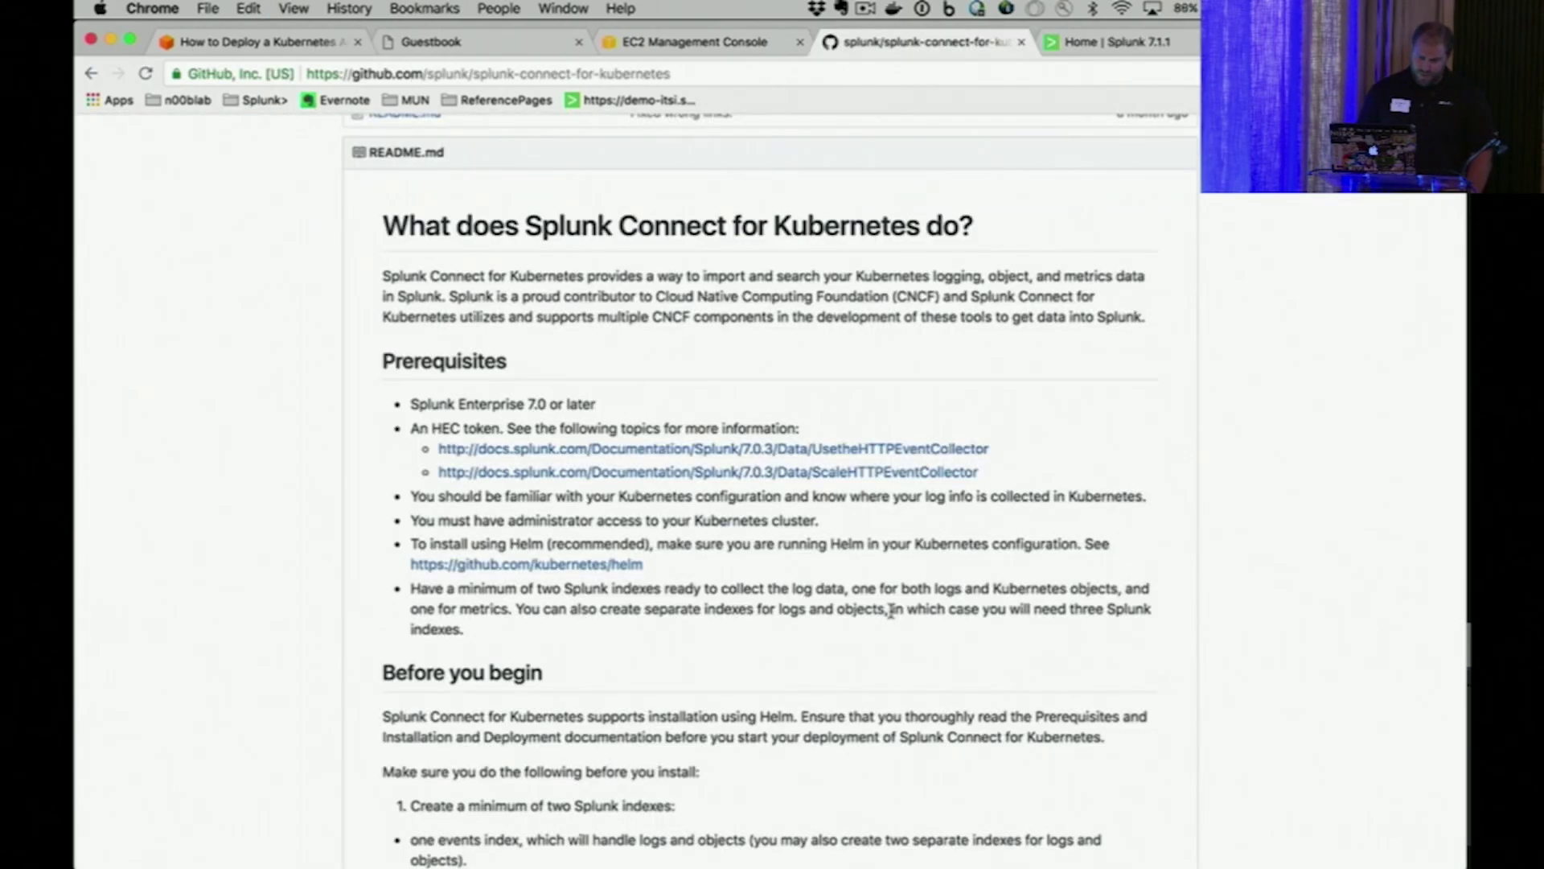
scroll(697, 604, down, 2)
scroll(697, 605, down, 2)
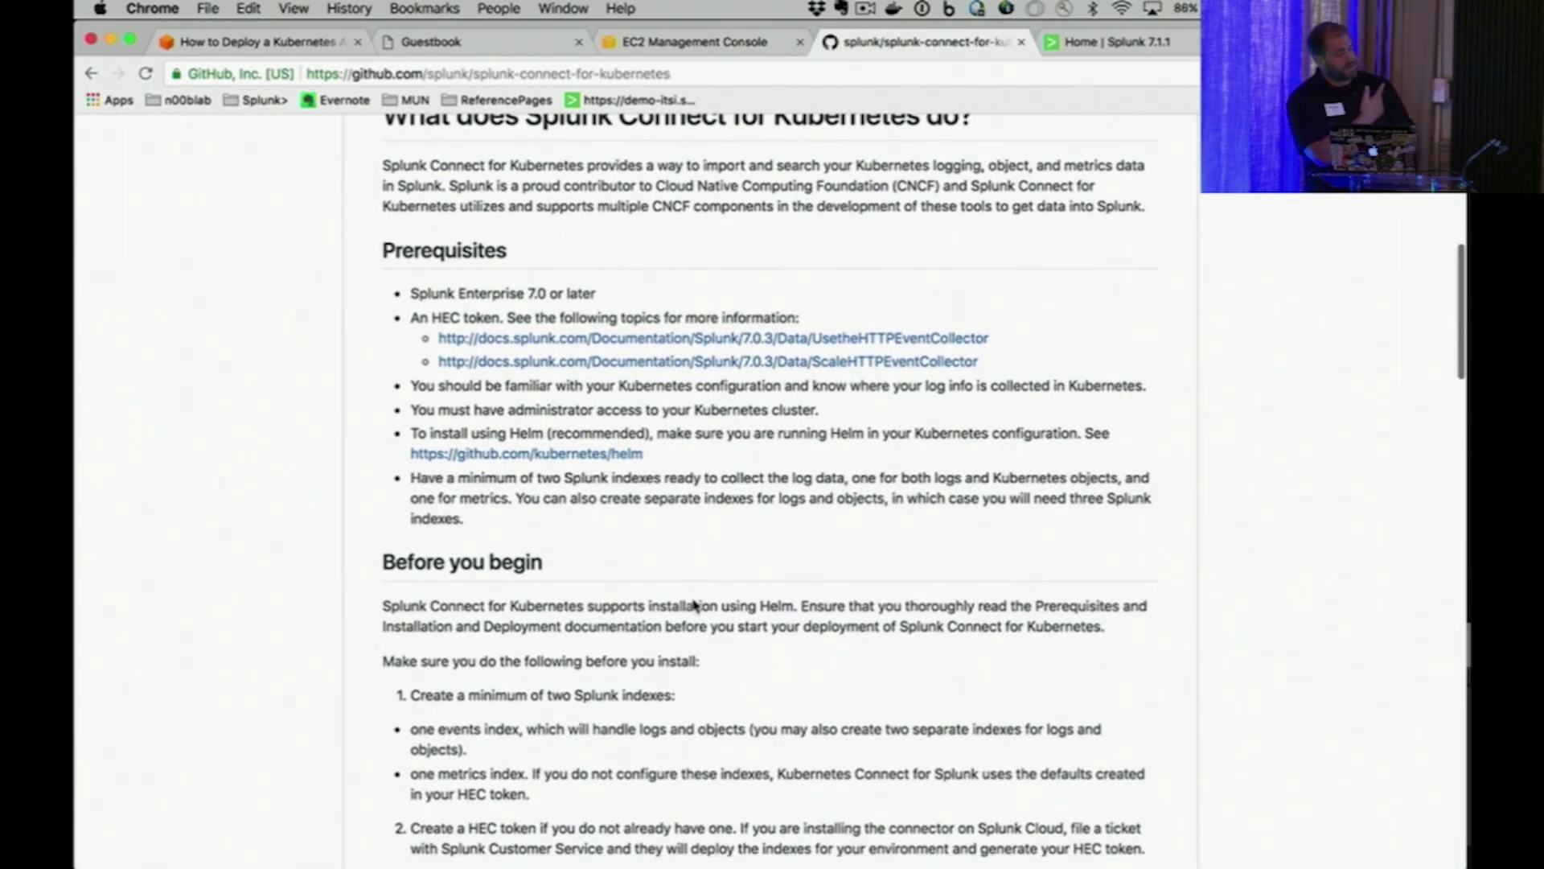
Browse the Helm project homepage linked from the README
click(534, 454)
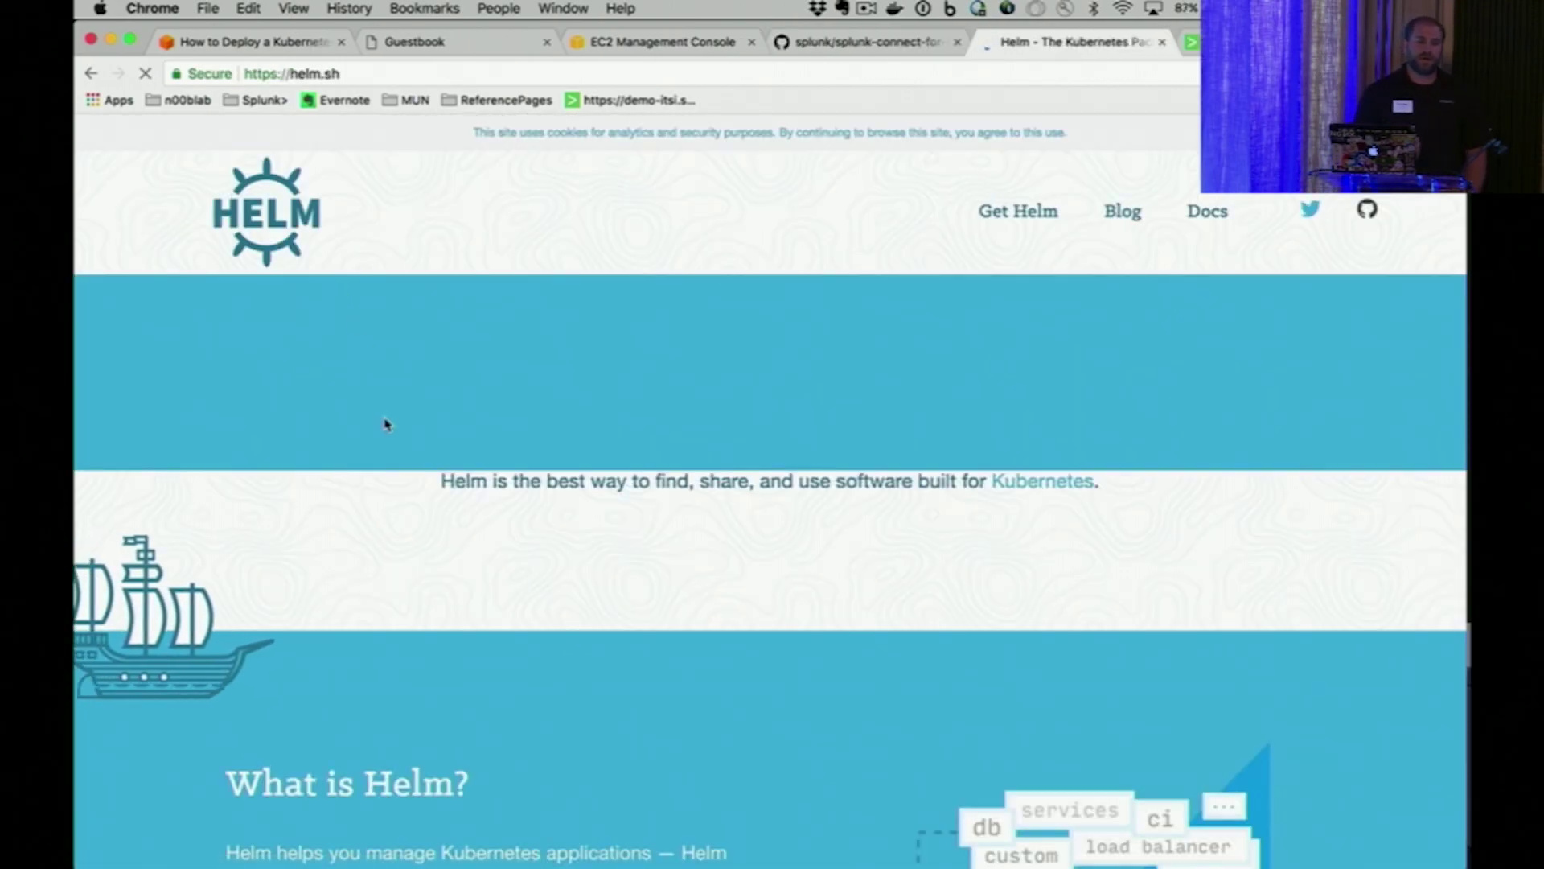
scroll(443, 724, down, 3)
scroll(443, 726, down, 10)
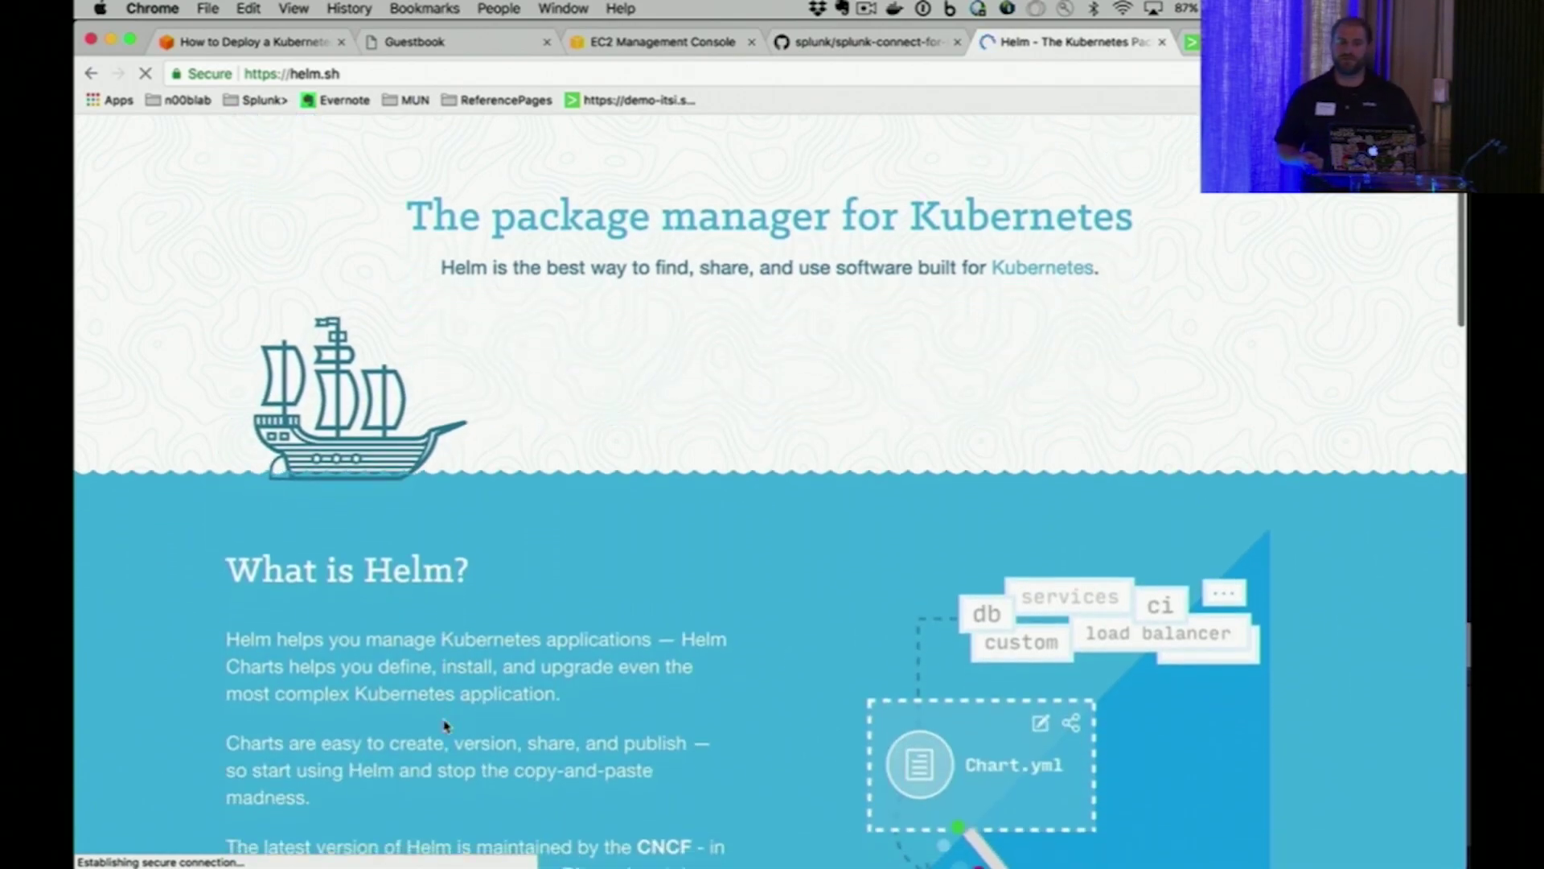
scroll(445, 725, down, 6)
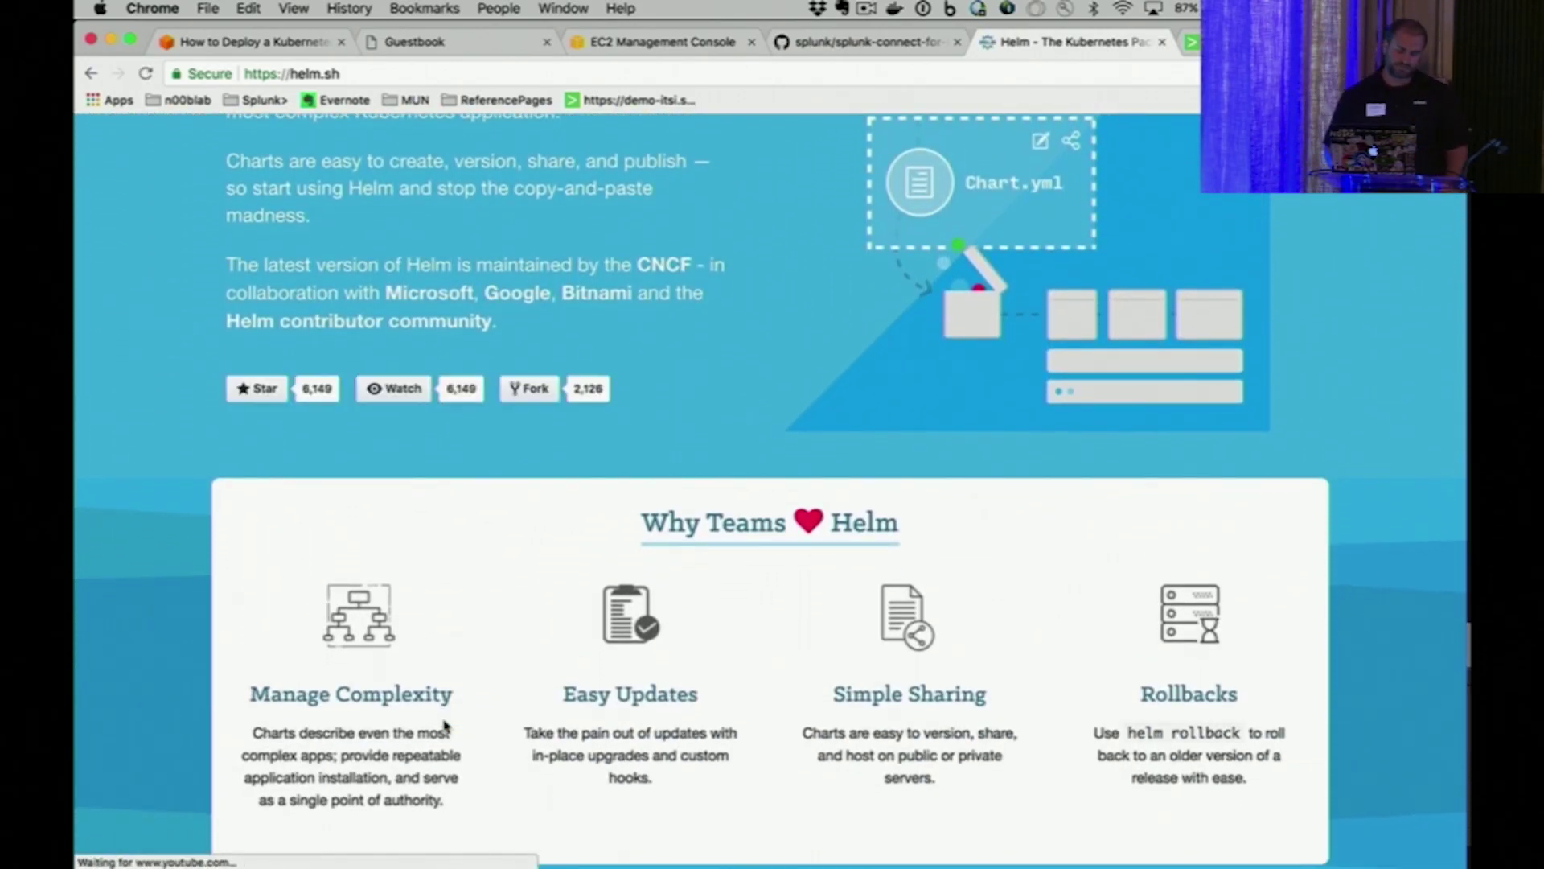
Open the README's logging values file and highlight its global HEC connection settings
click(932, 44)
scroll(786, 621, down, 2)
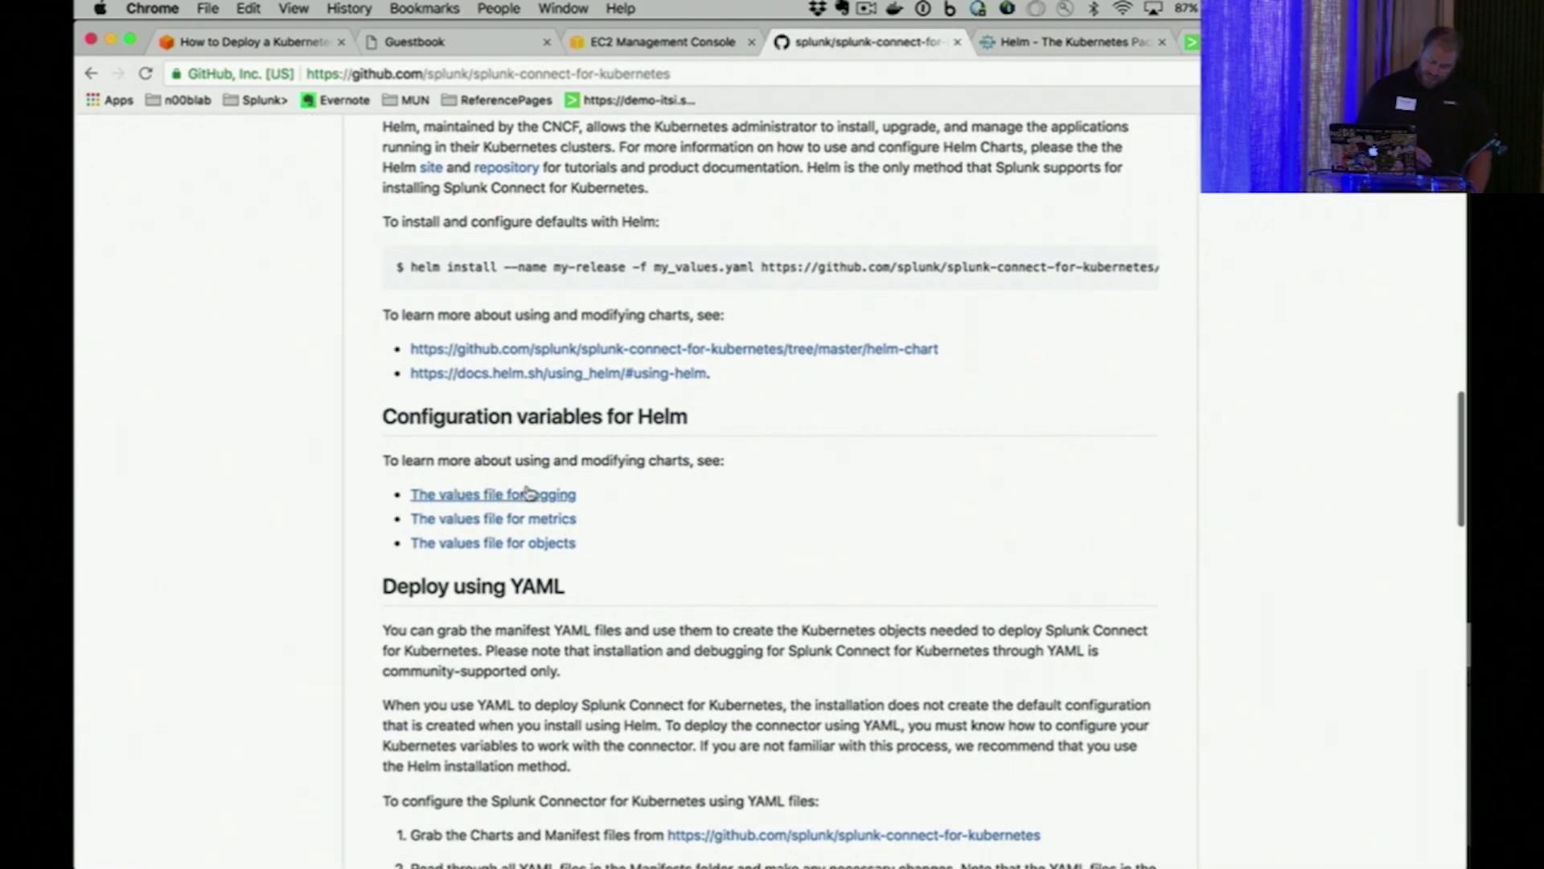
scroll(507, 311, up, 1)
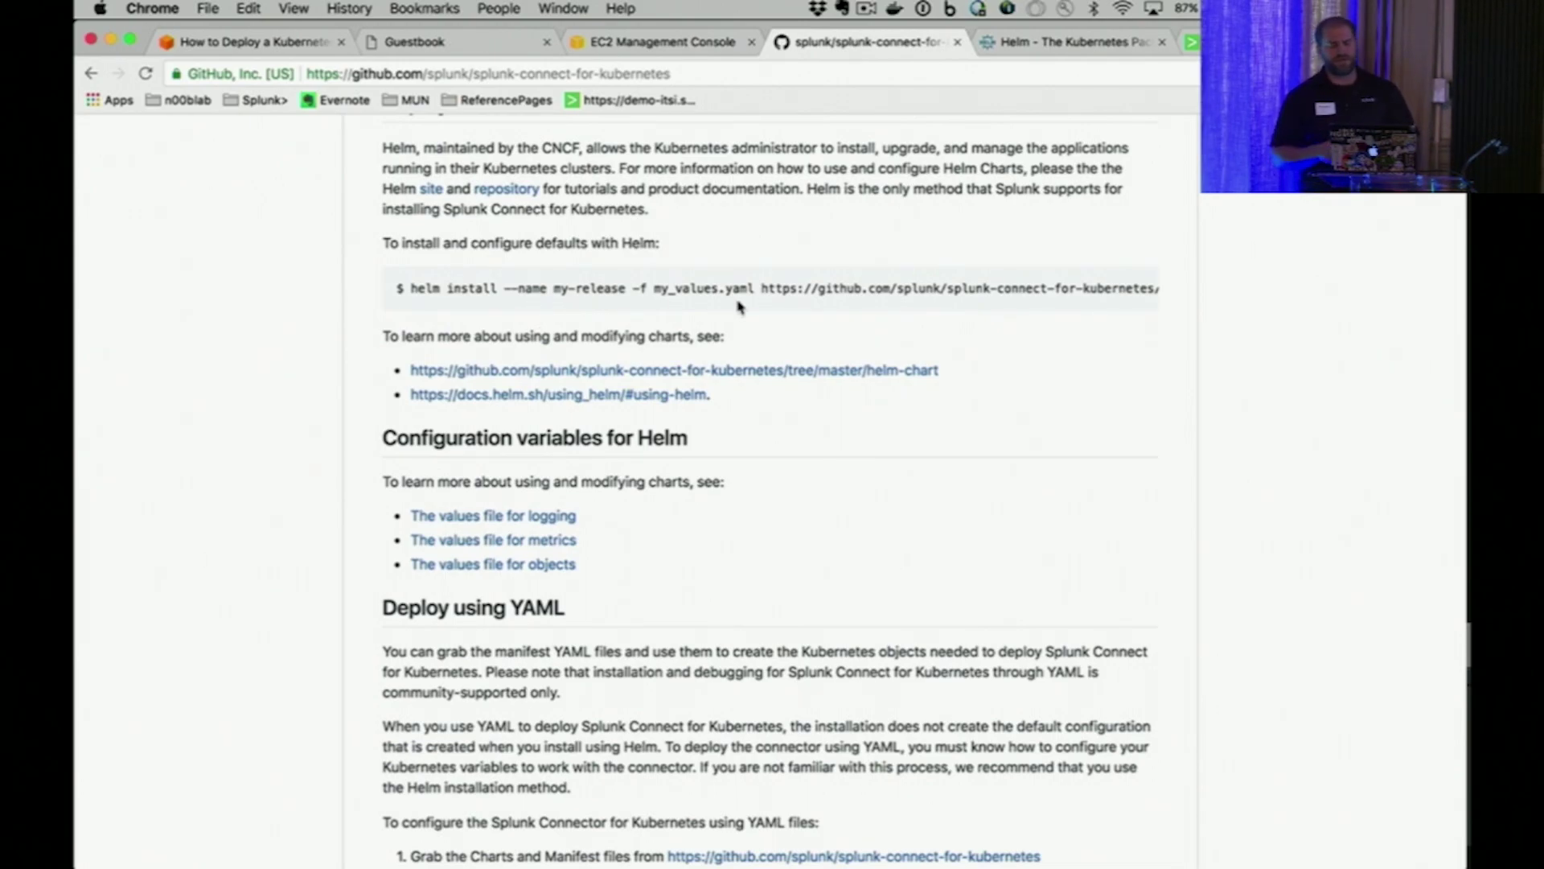
click(557, 518)
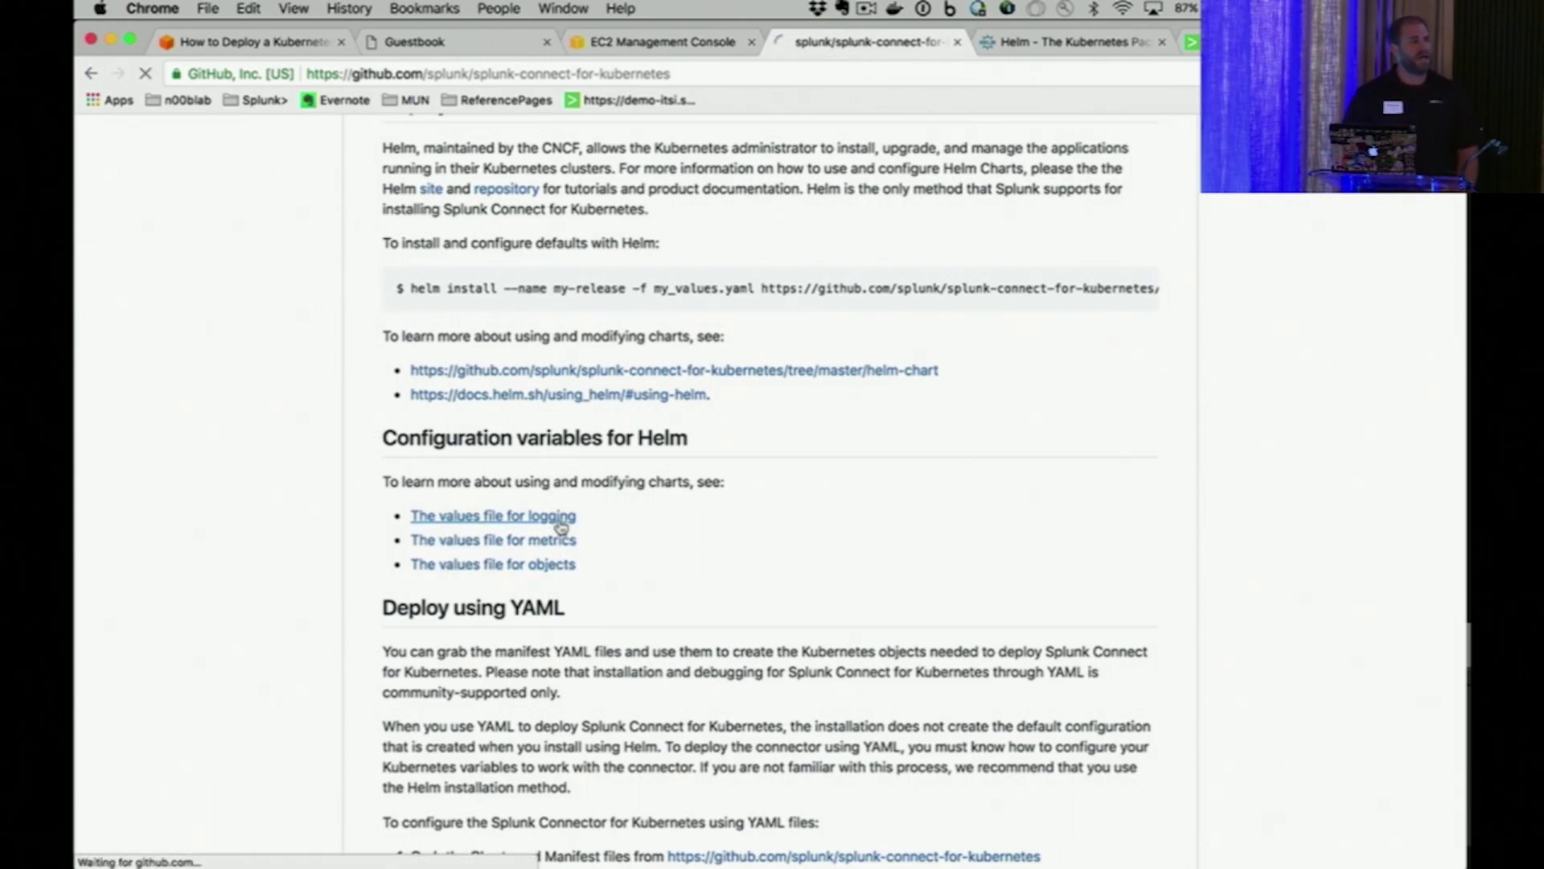
scroll(623, 394, down, 5)
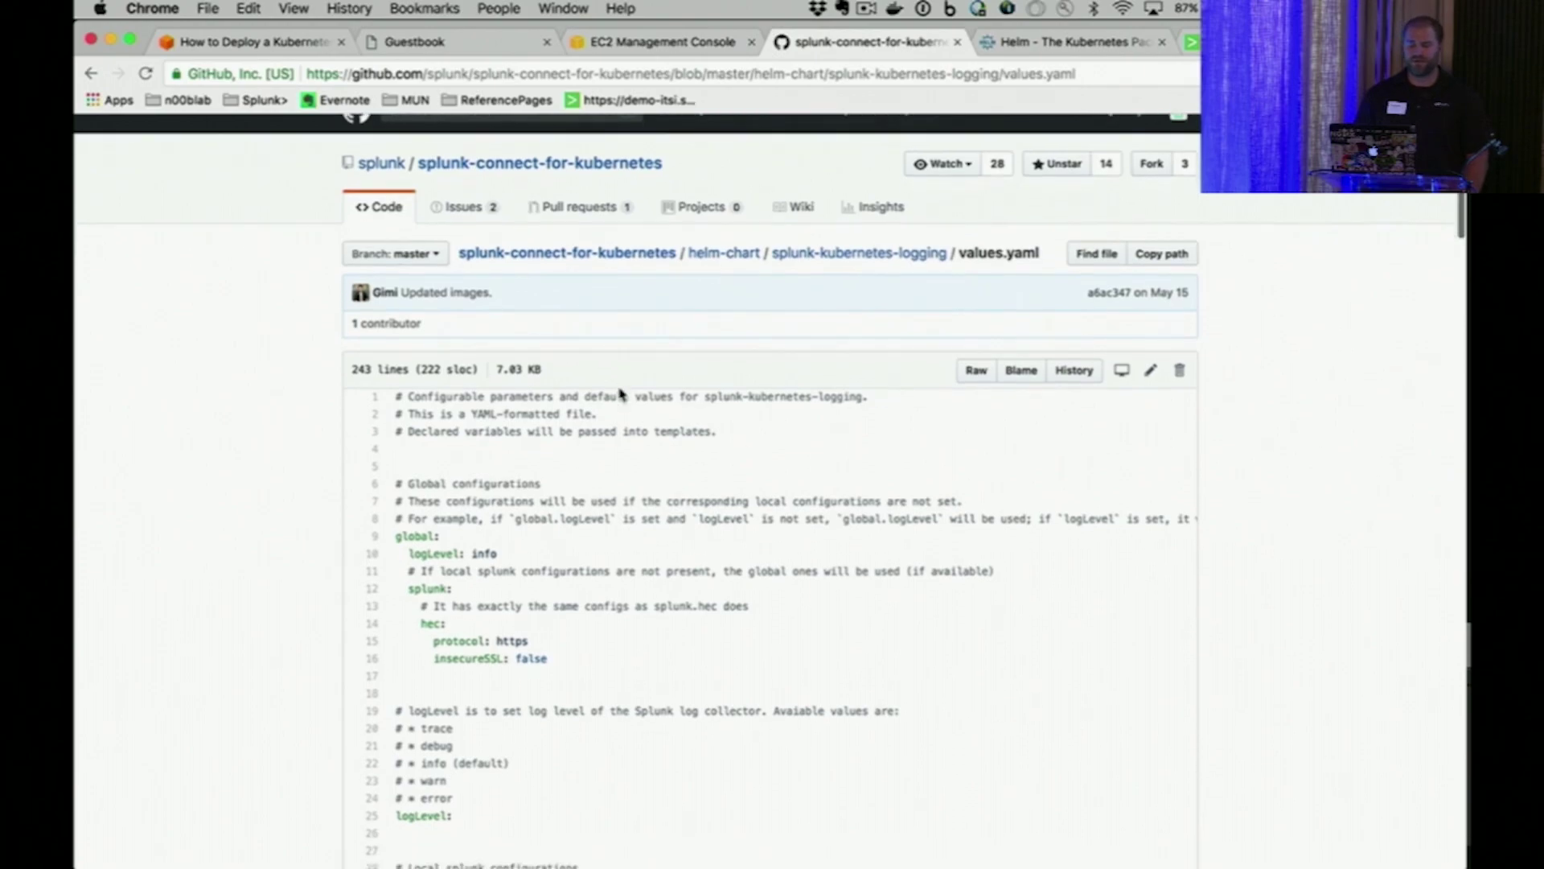
scroll(668, 582, down, 4)
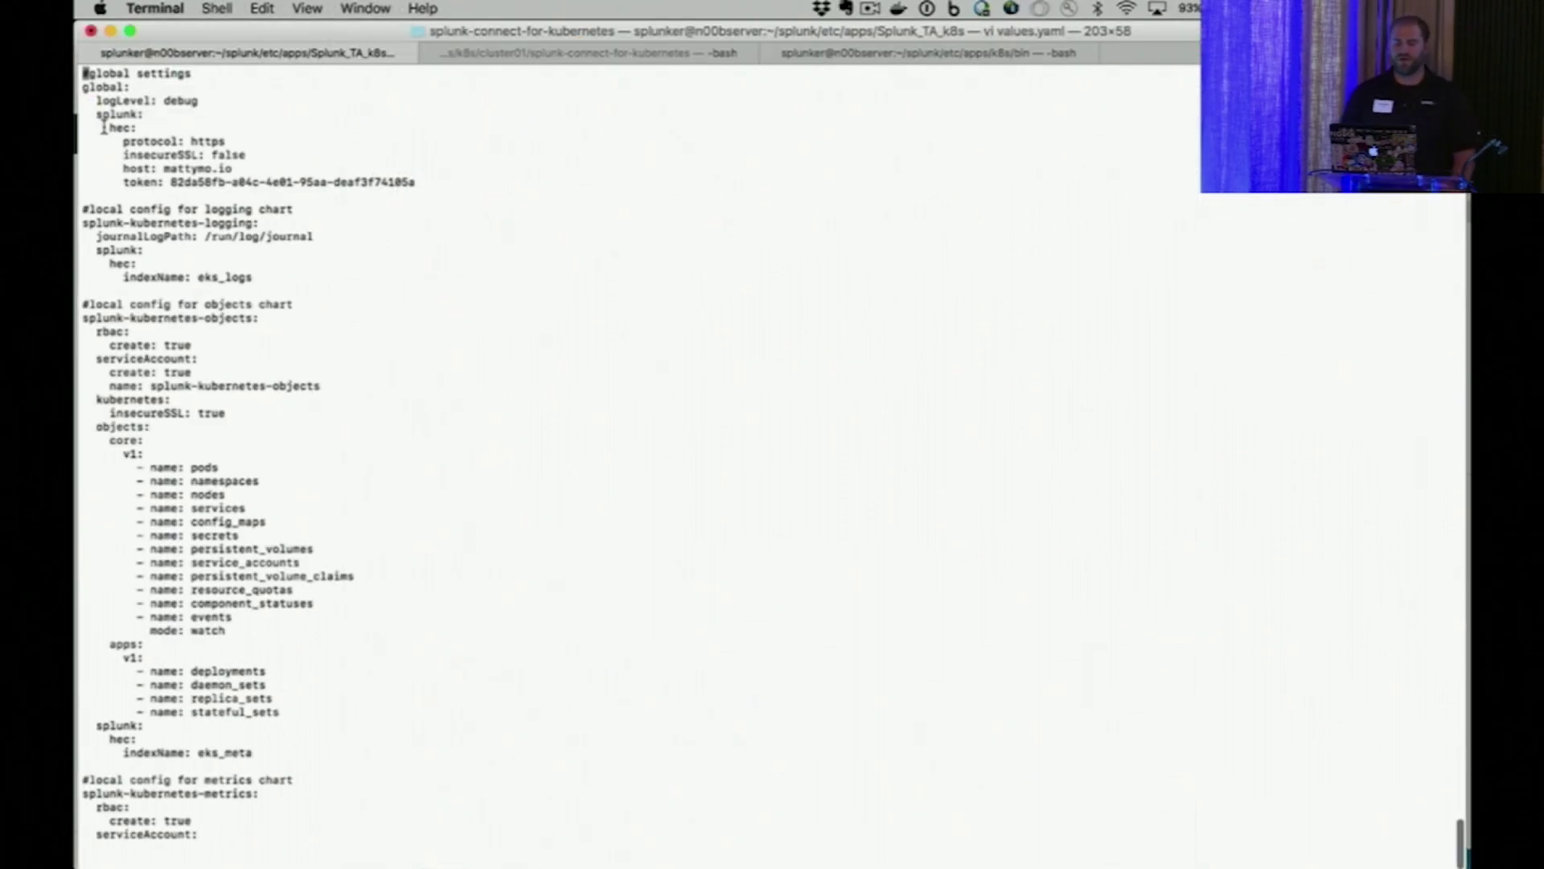
drag(105, 127, 429, 181)
Highlight the logging, objects and metrics chart settings in values.yaml in turn
click(128, 218)
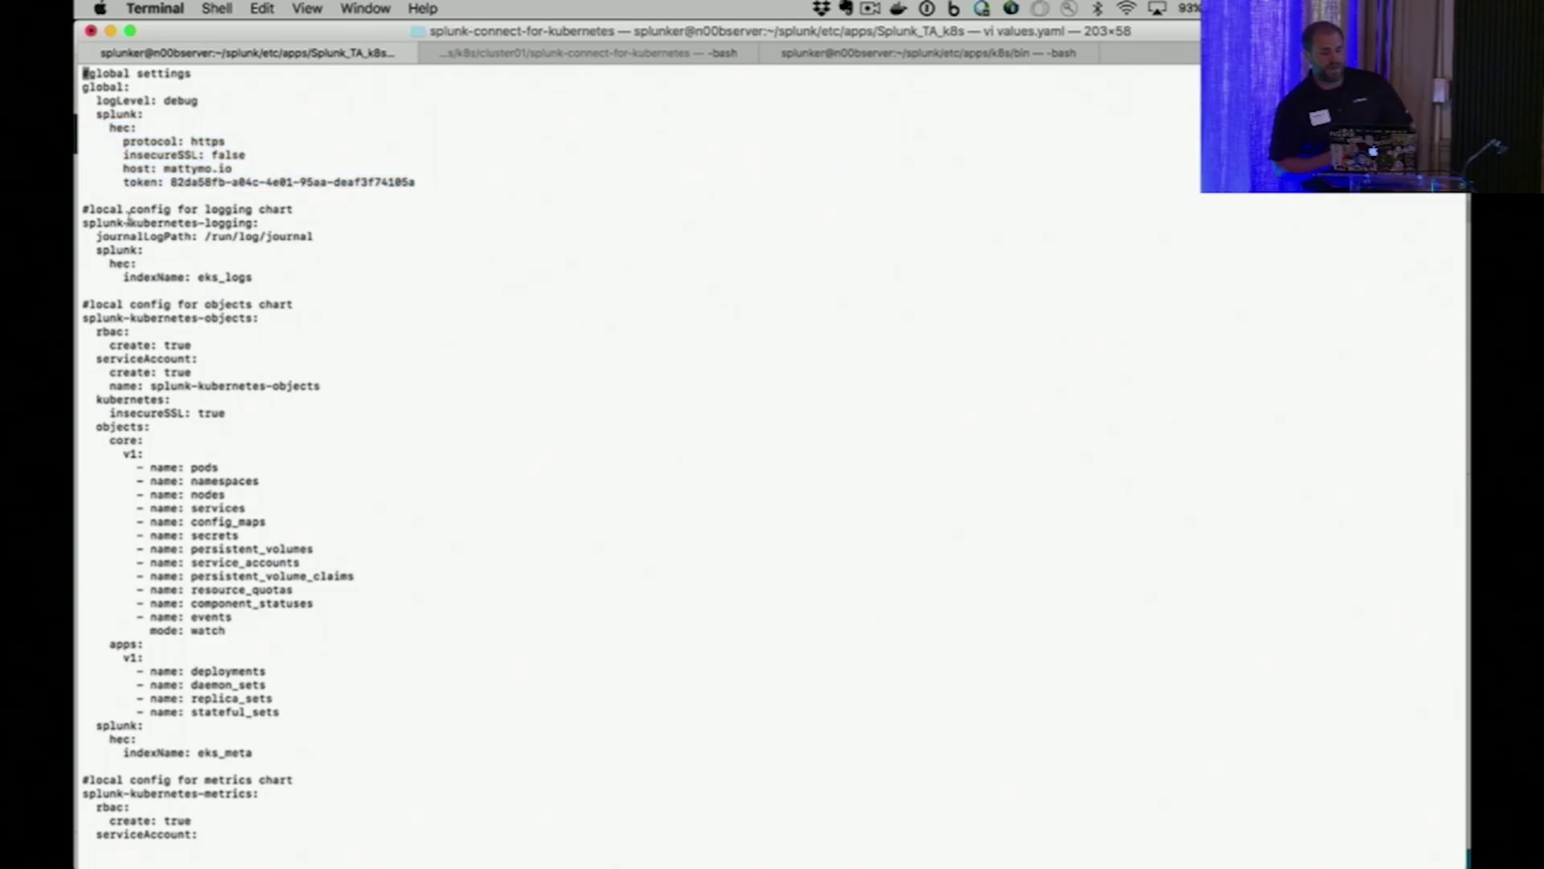
drag(89, 223, 321, 232)
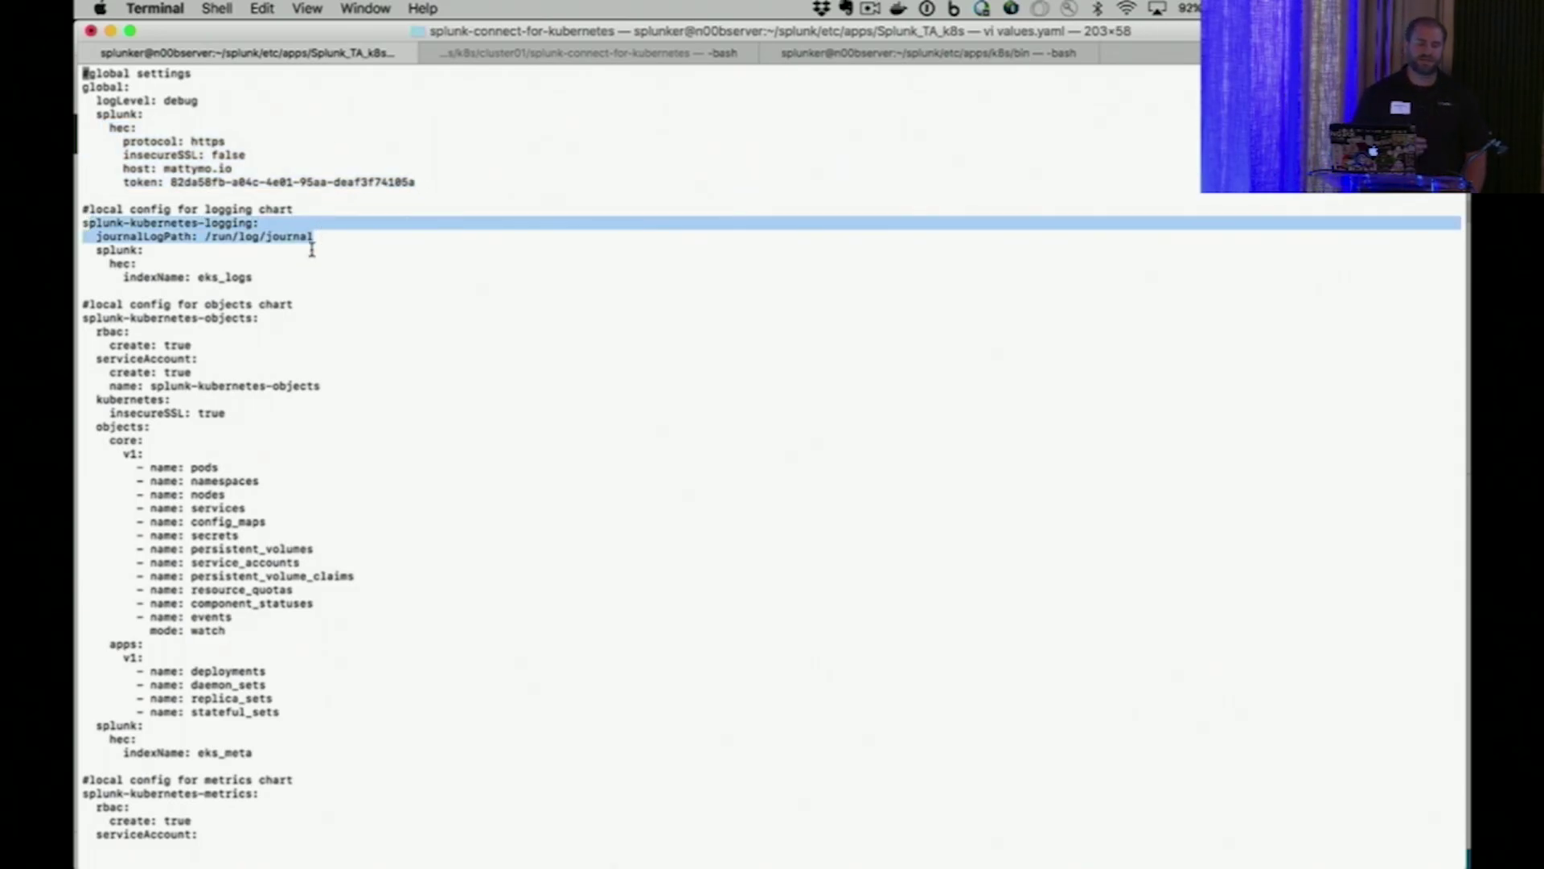
key(j)
key(j)
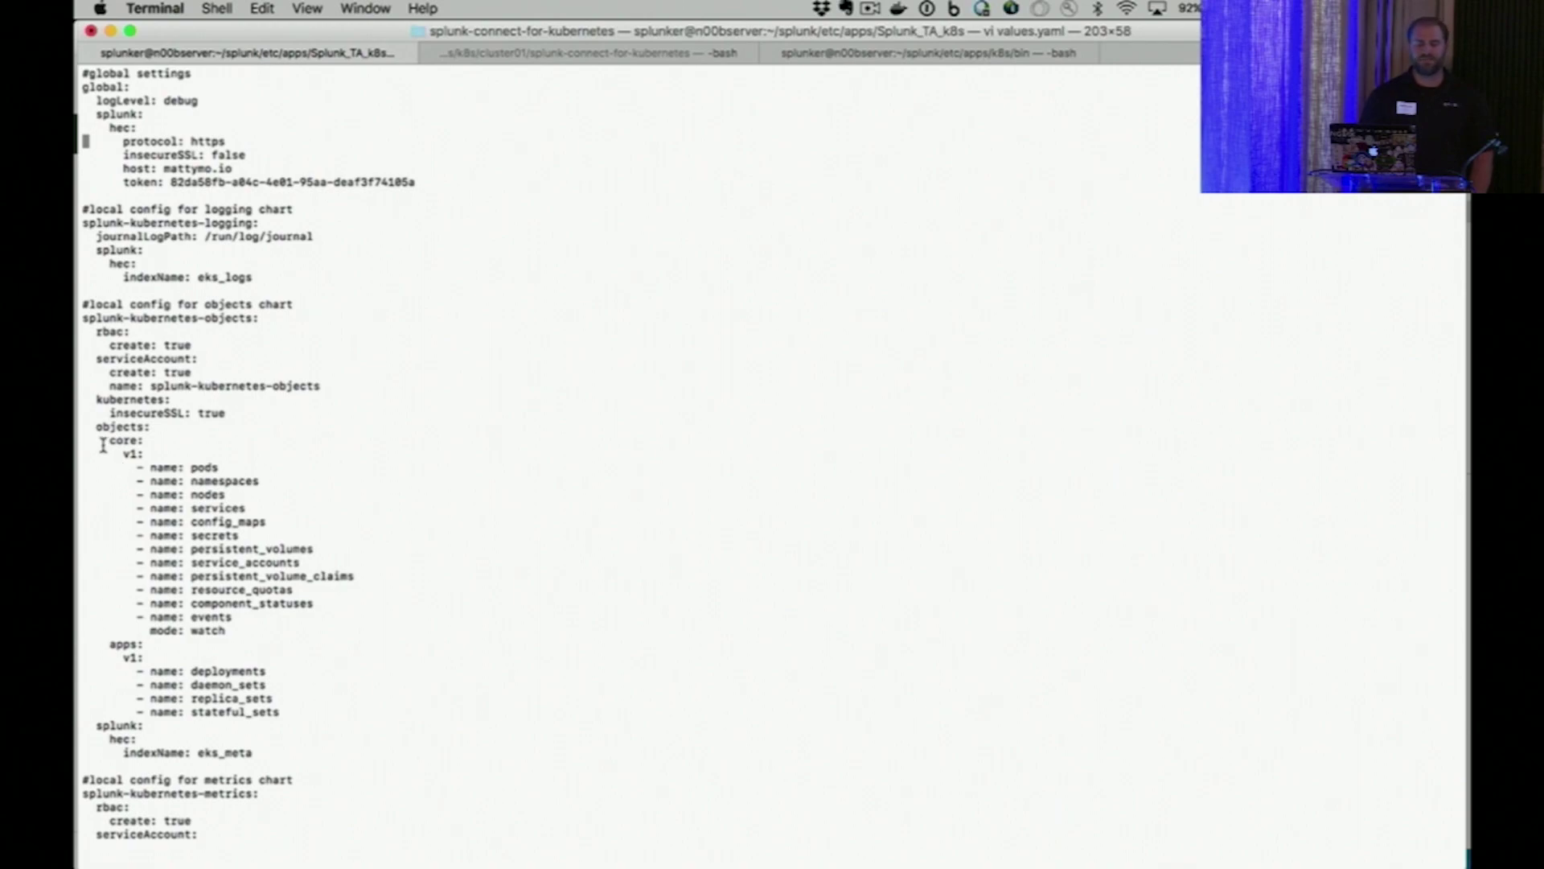
drag(89, 429, 342, 717)
click(320, 807)
key(j)
key(j)
key(j)
key(j)
key(j)
key(j)
key(j)
key(j)
key(j)
key(j)
key(j)
key(j)
key(j)
key(j)
key(j)
key(j)
key(j)
key(j)
key(j)
key(j)
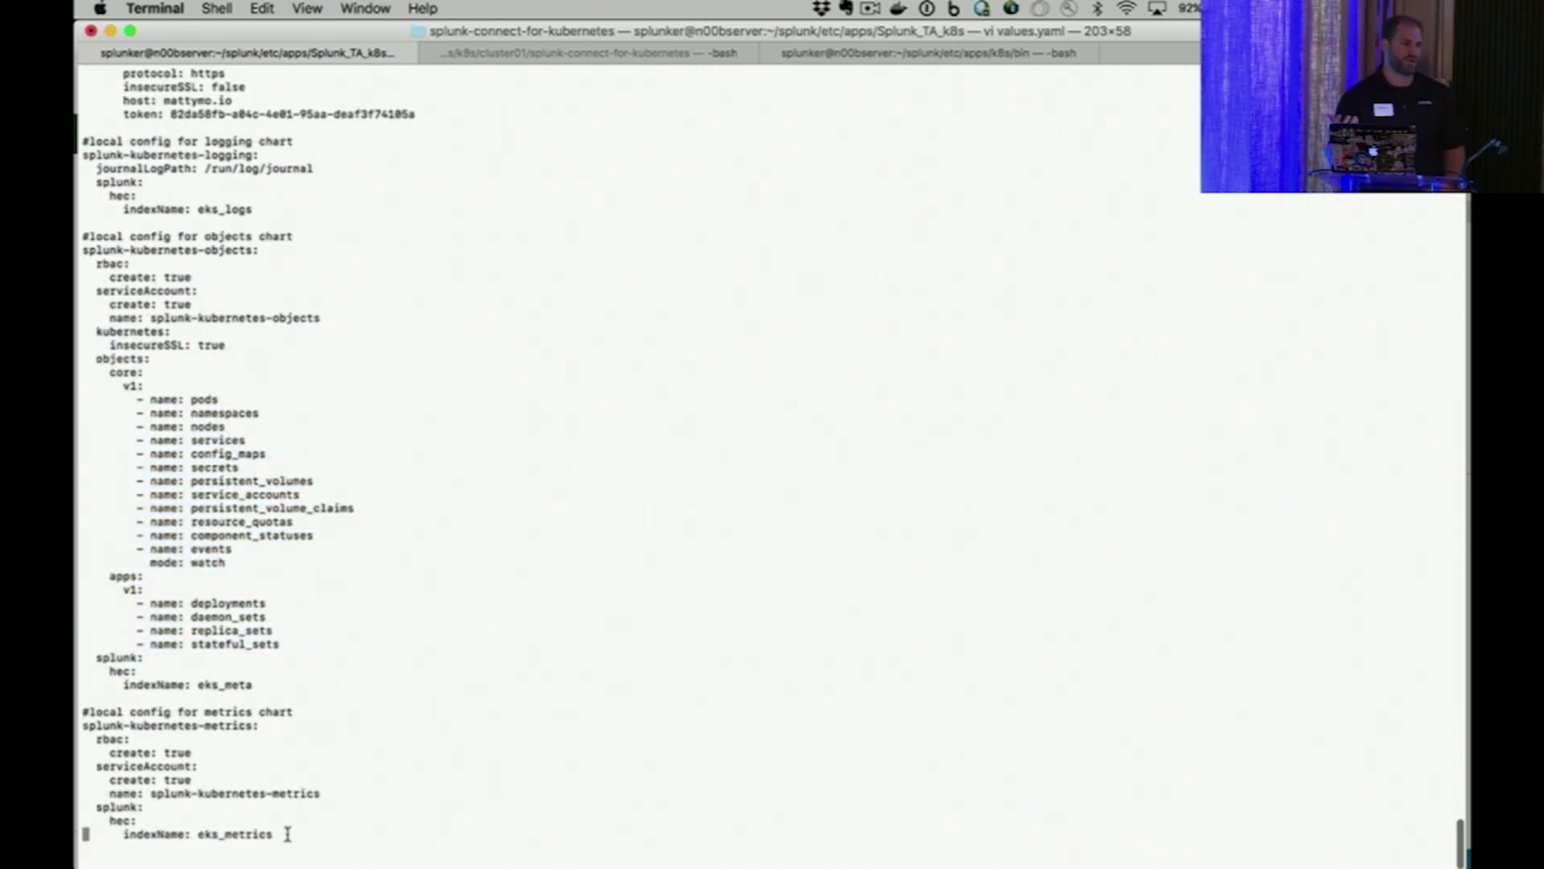
drag(288, 834, 92, 706)
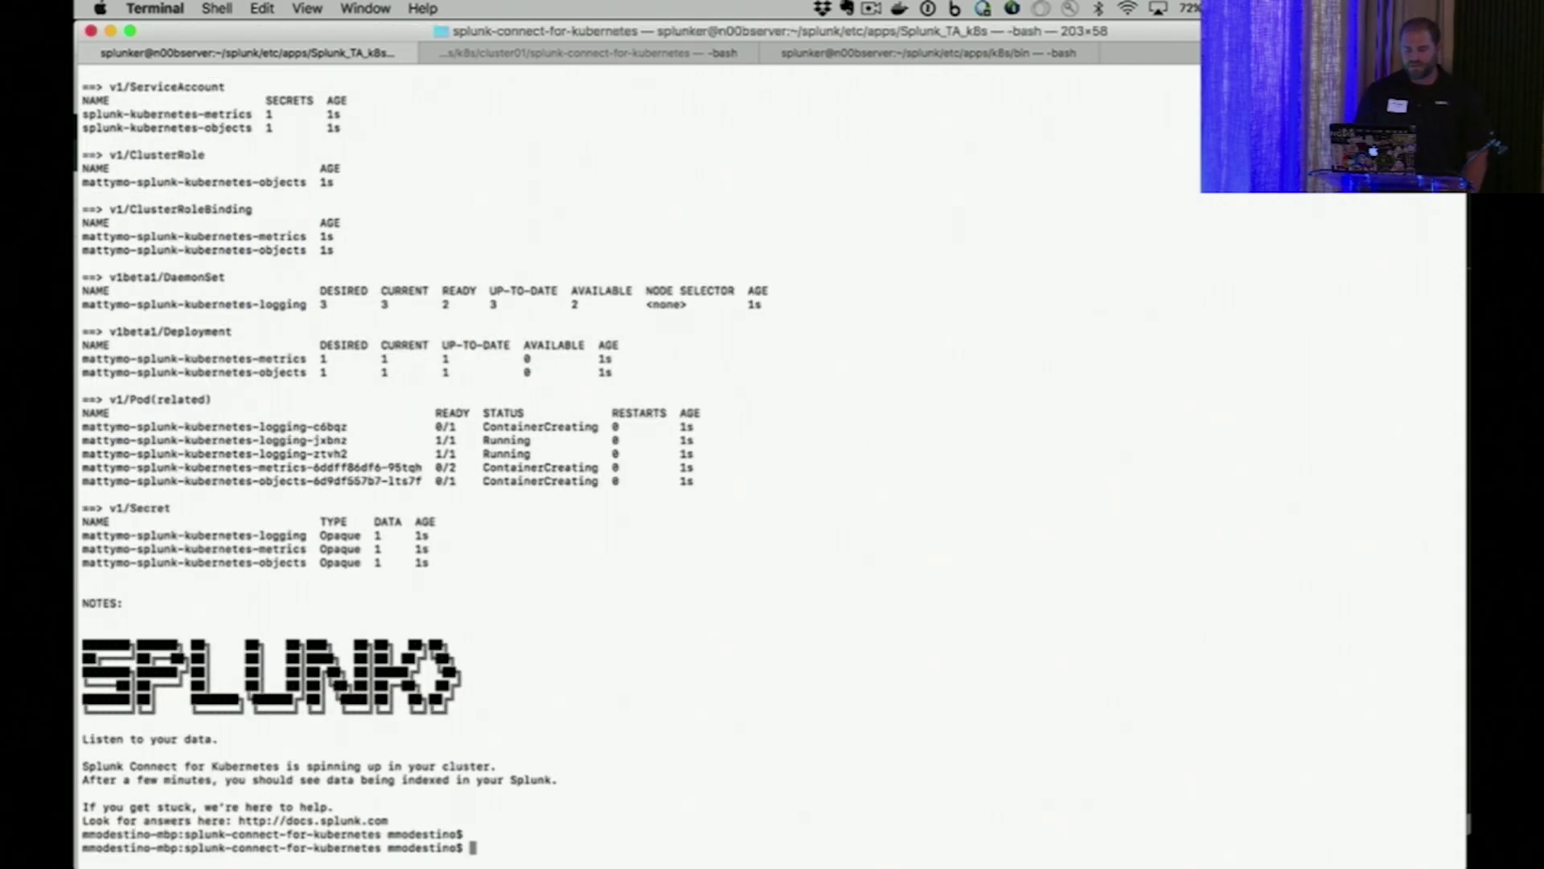
Run kubectl -n splunk-connect-k8s get pods -o wide to confirm all connector pods are Running
text(kubectl)
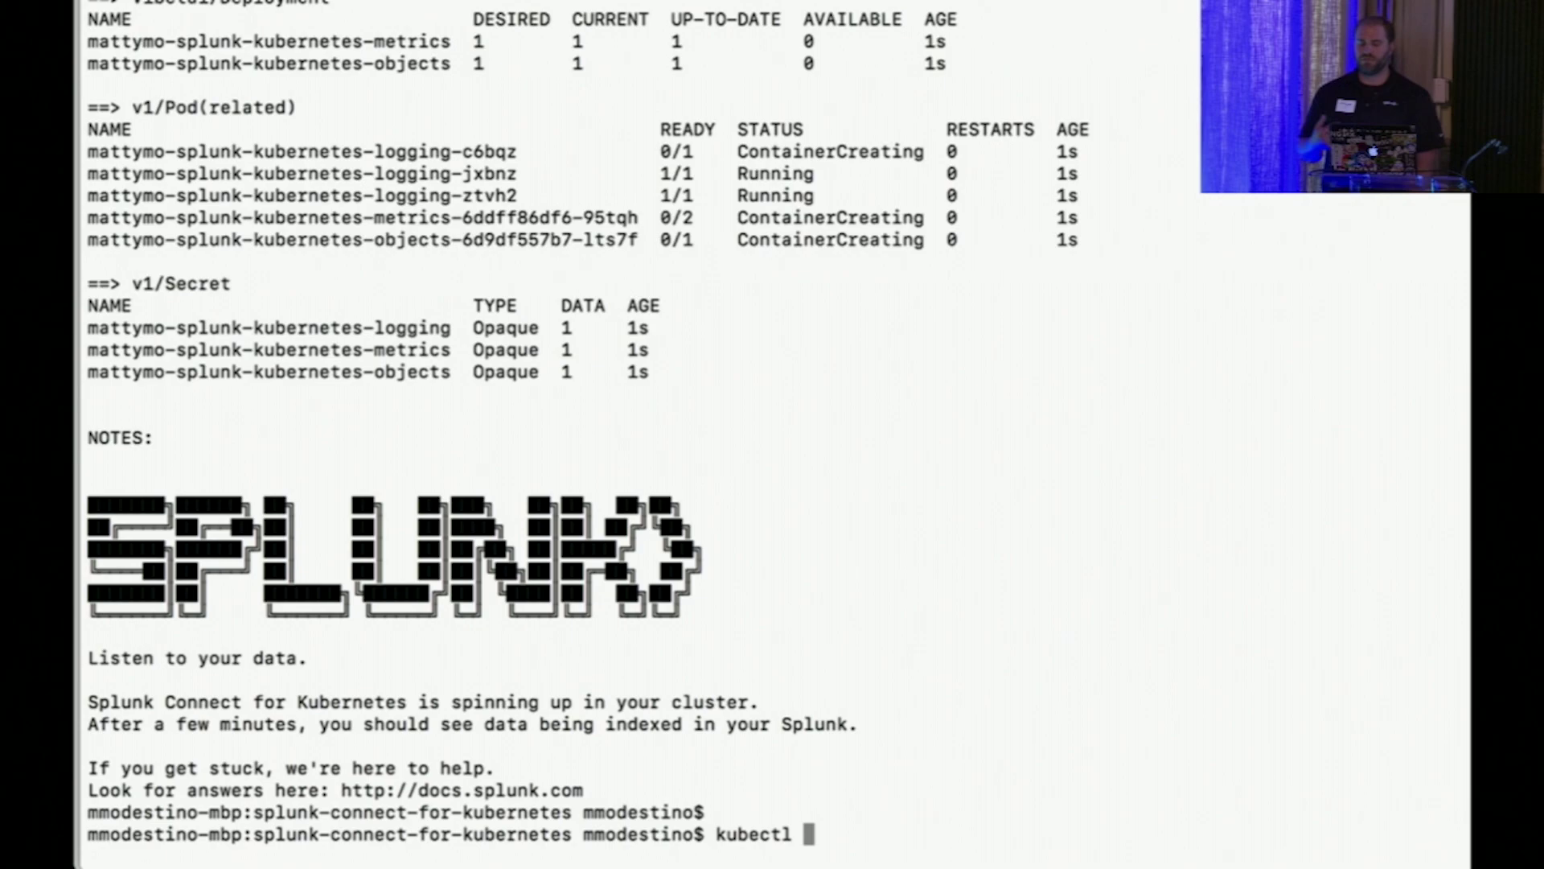
text( -n splunk)
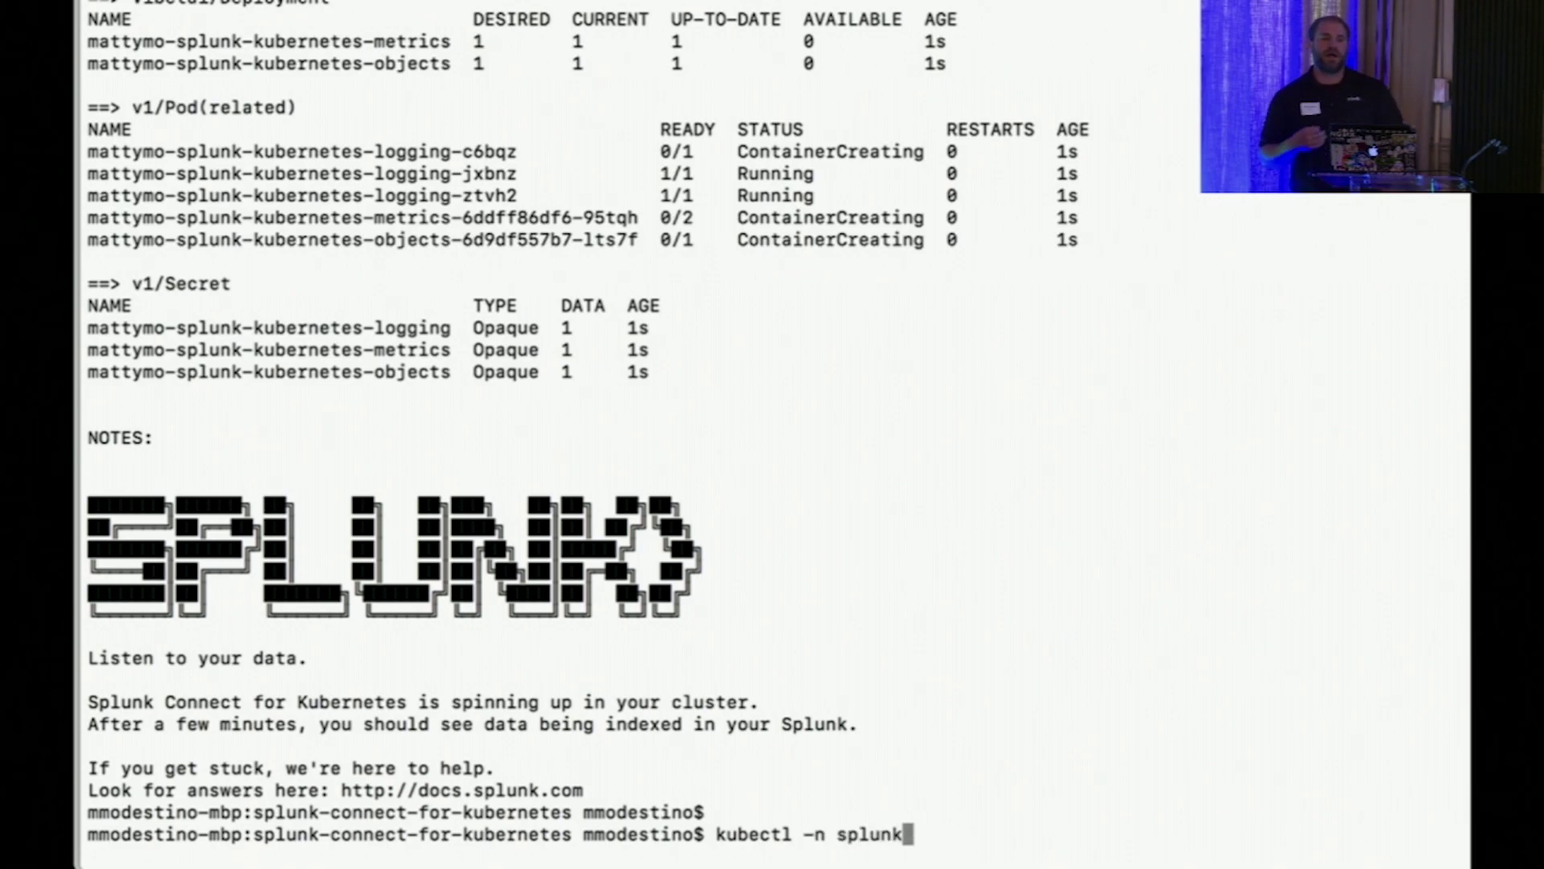
key(Tab)
text(get )
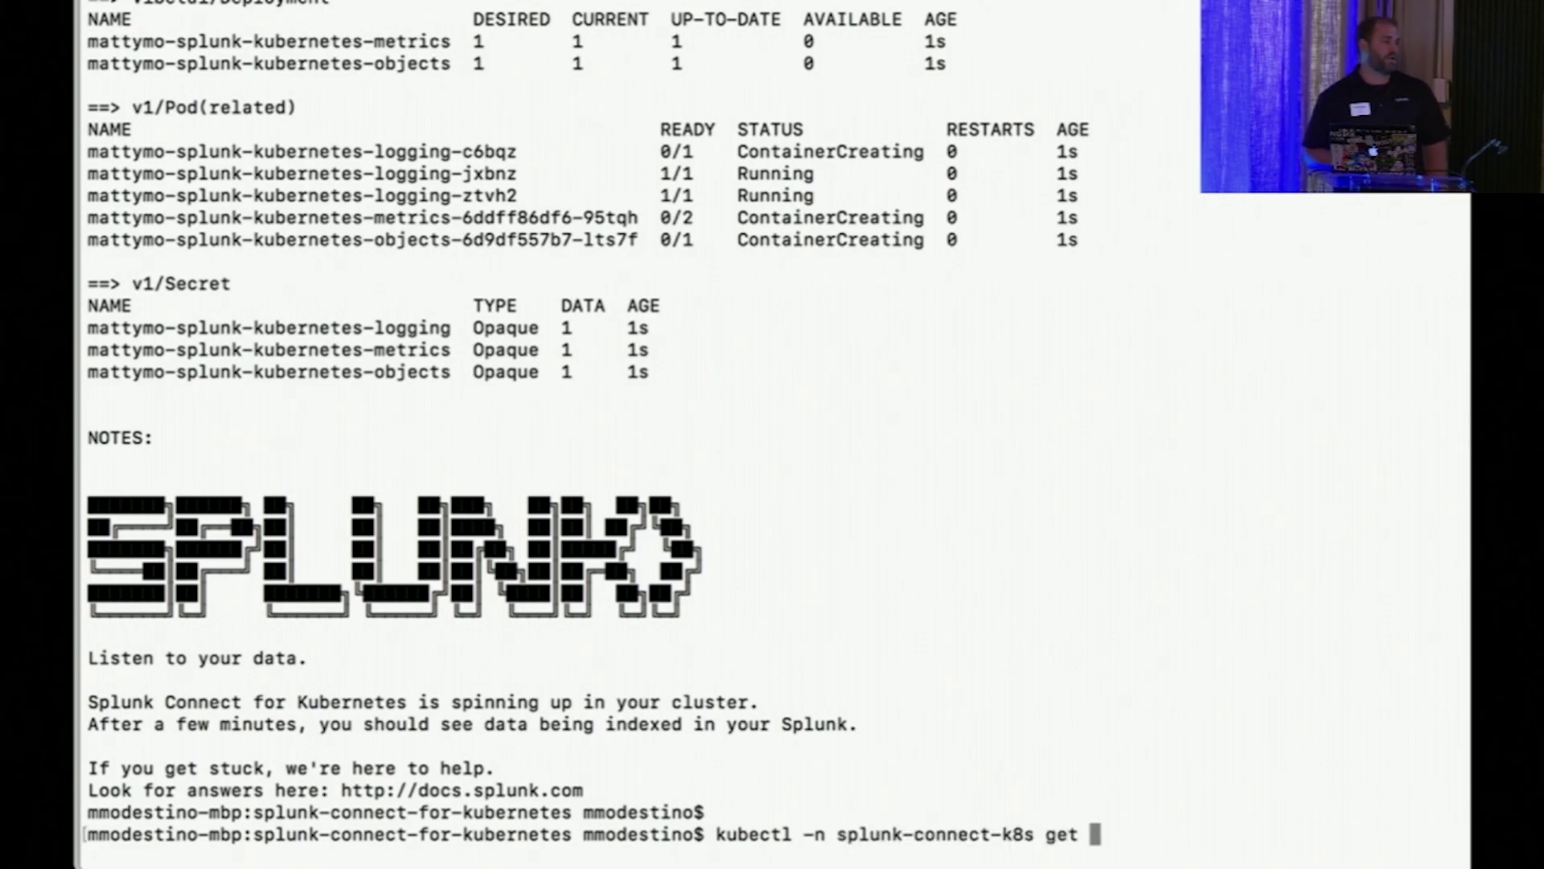
text(pods -o wide)
key(Return)
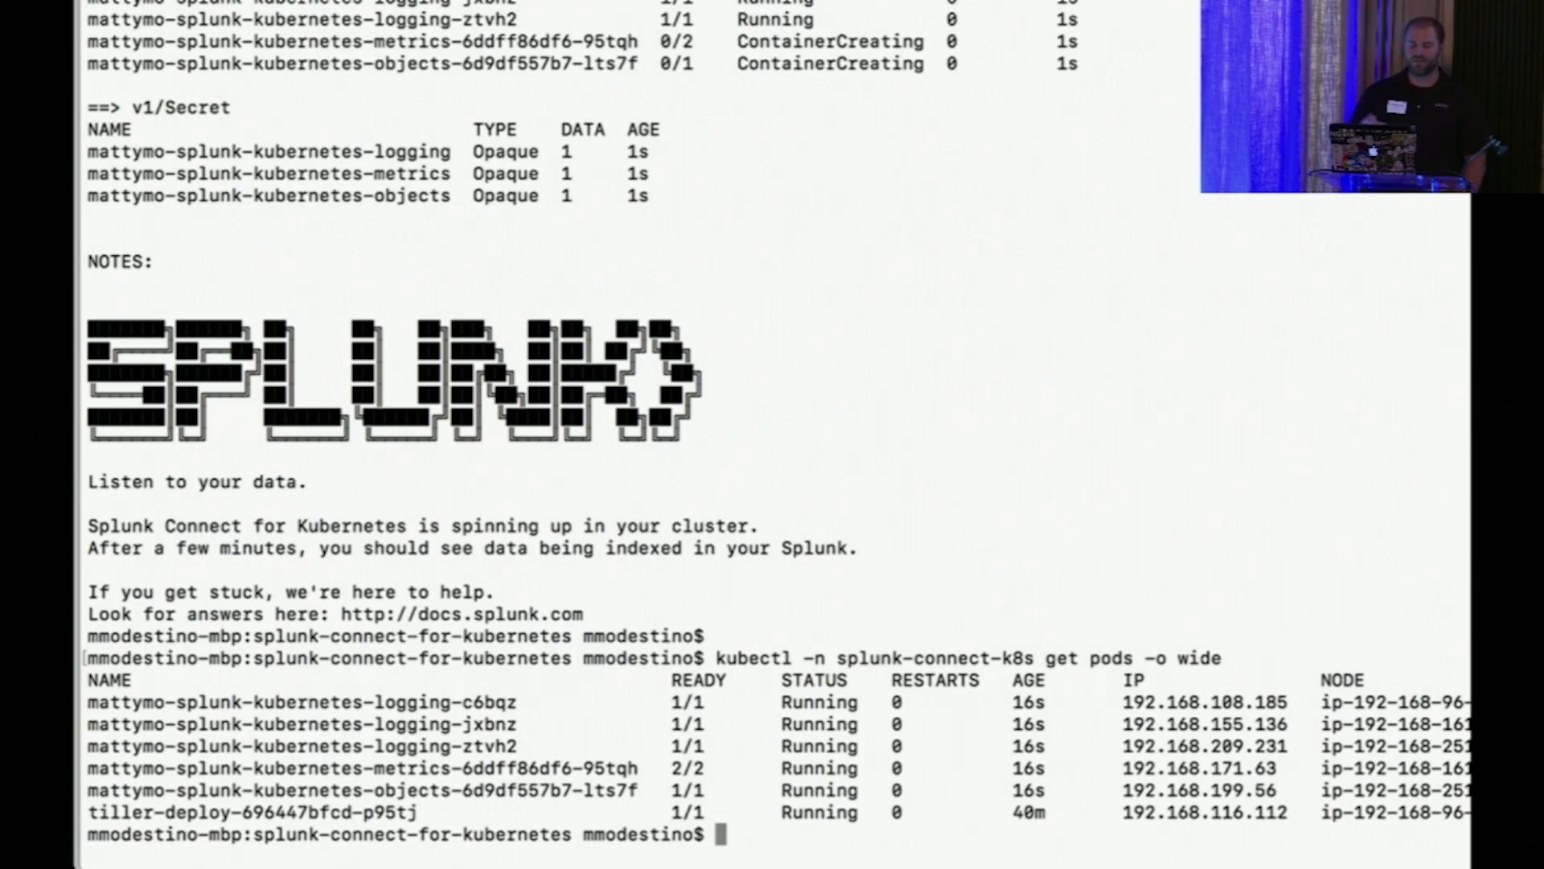
key(super+Tab)
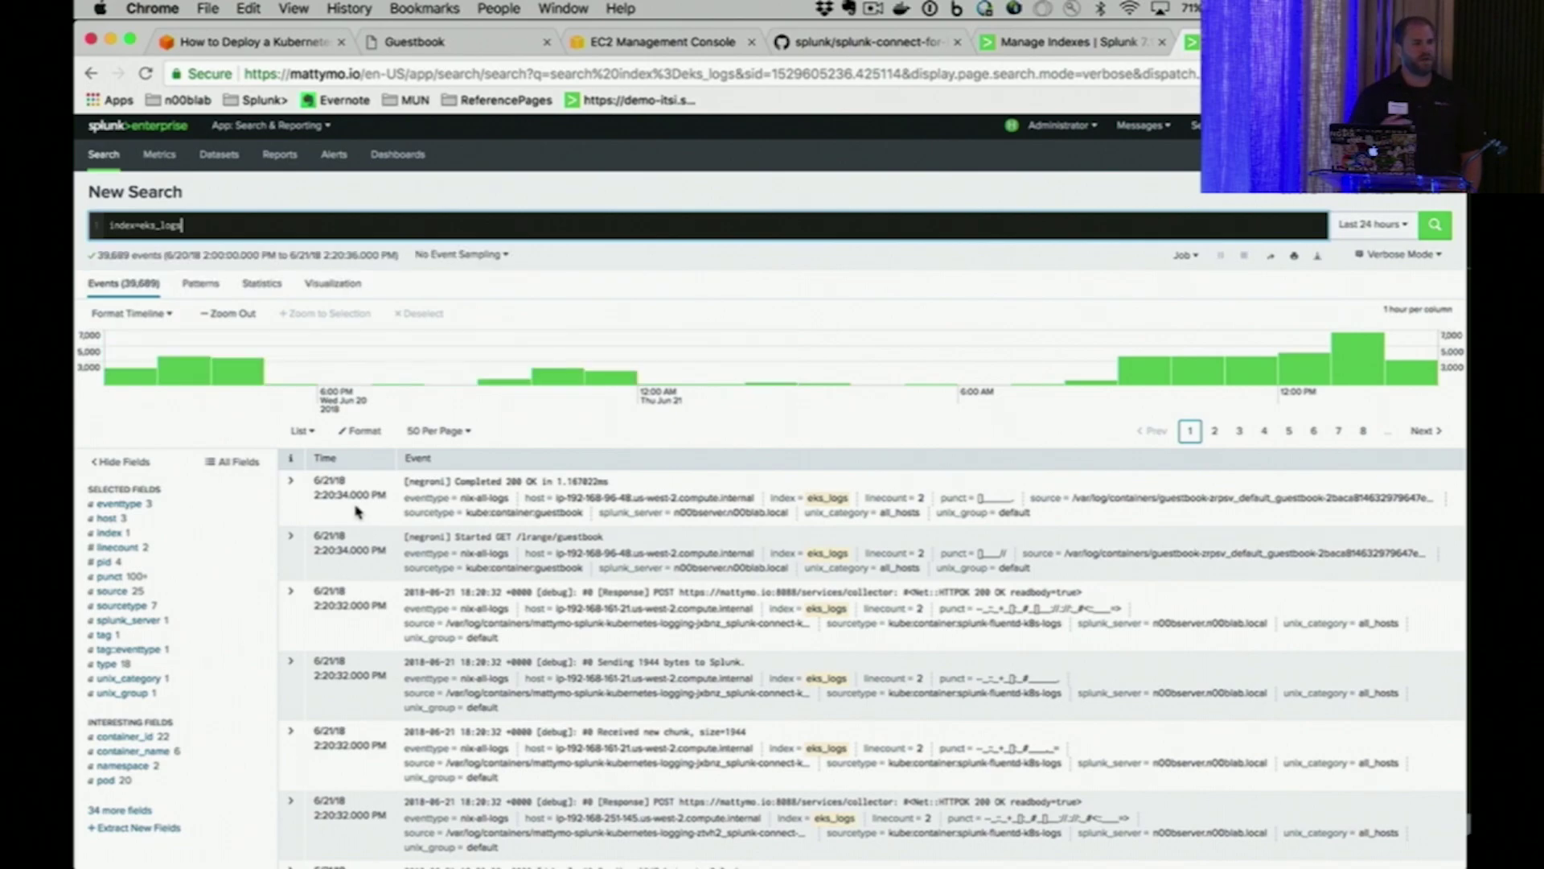
Show the top container_id, container_name, namespace and pod values in the eks_logs results
click(171, 740)
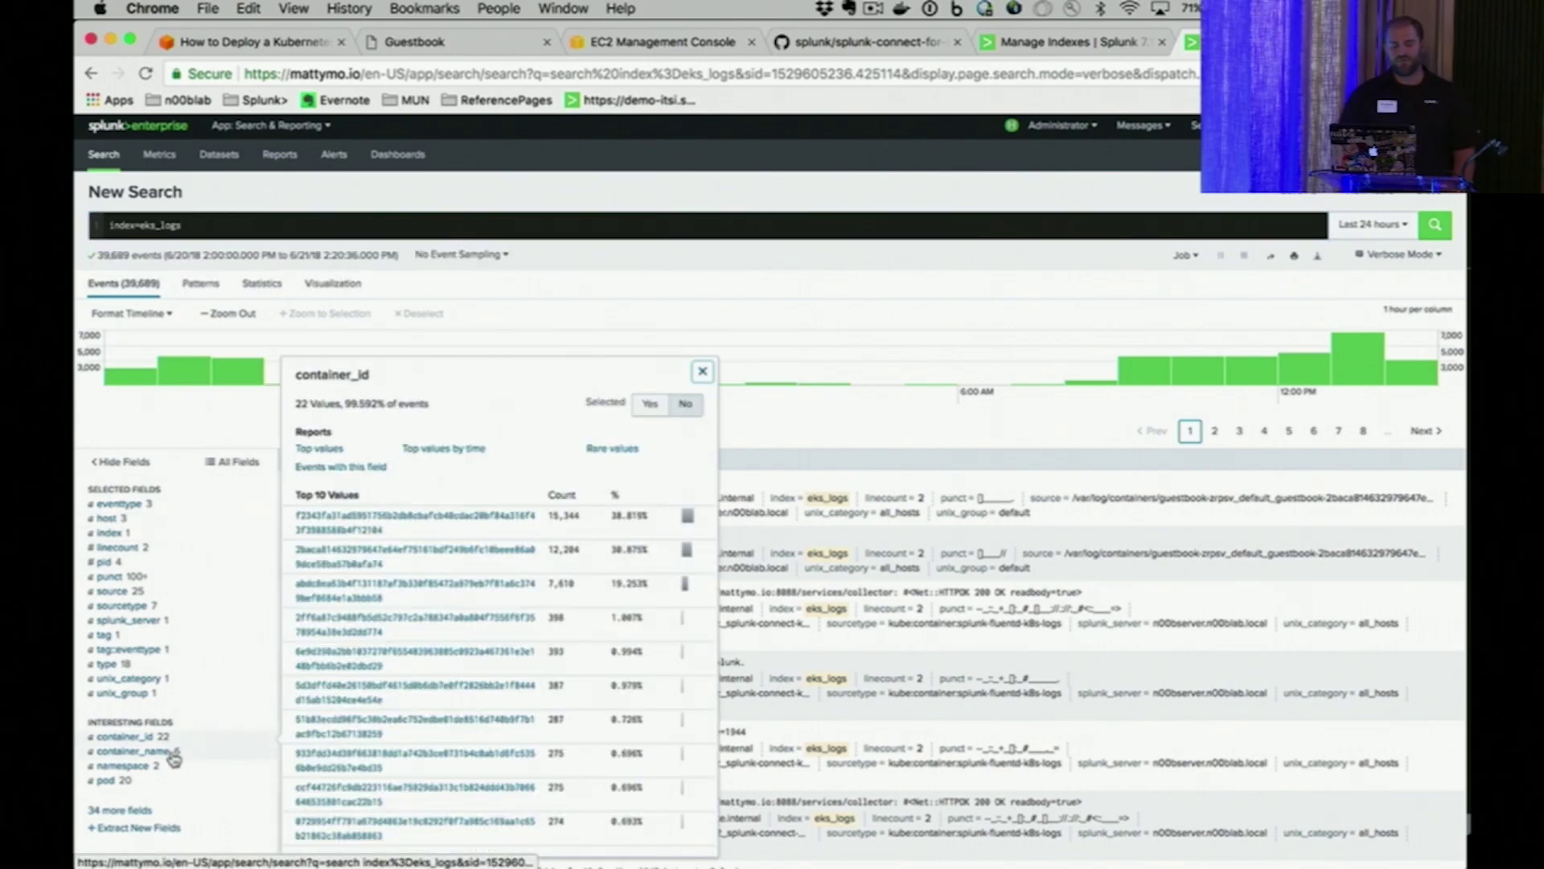
click(171, 752)
scroll(173, 774, down, 3)
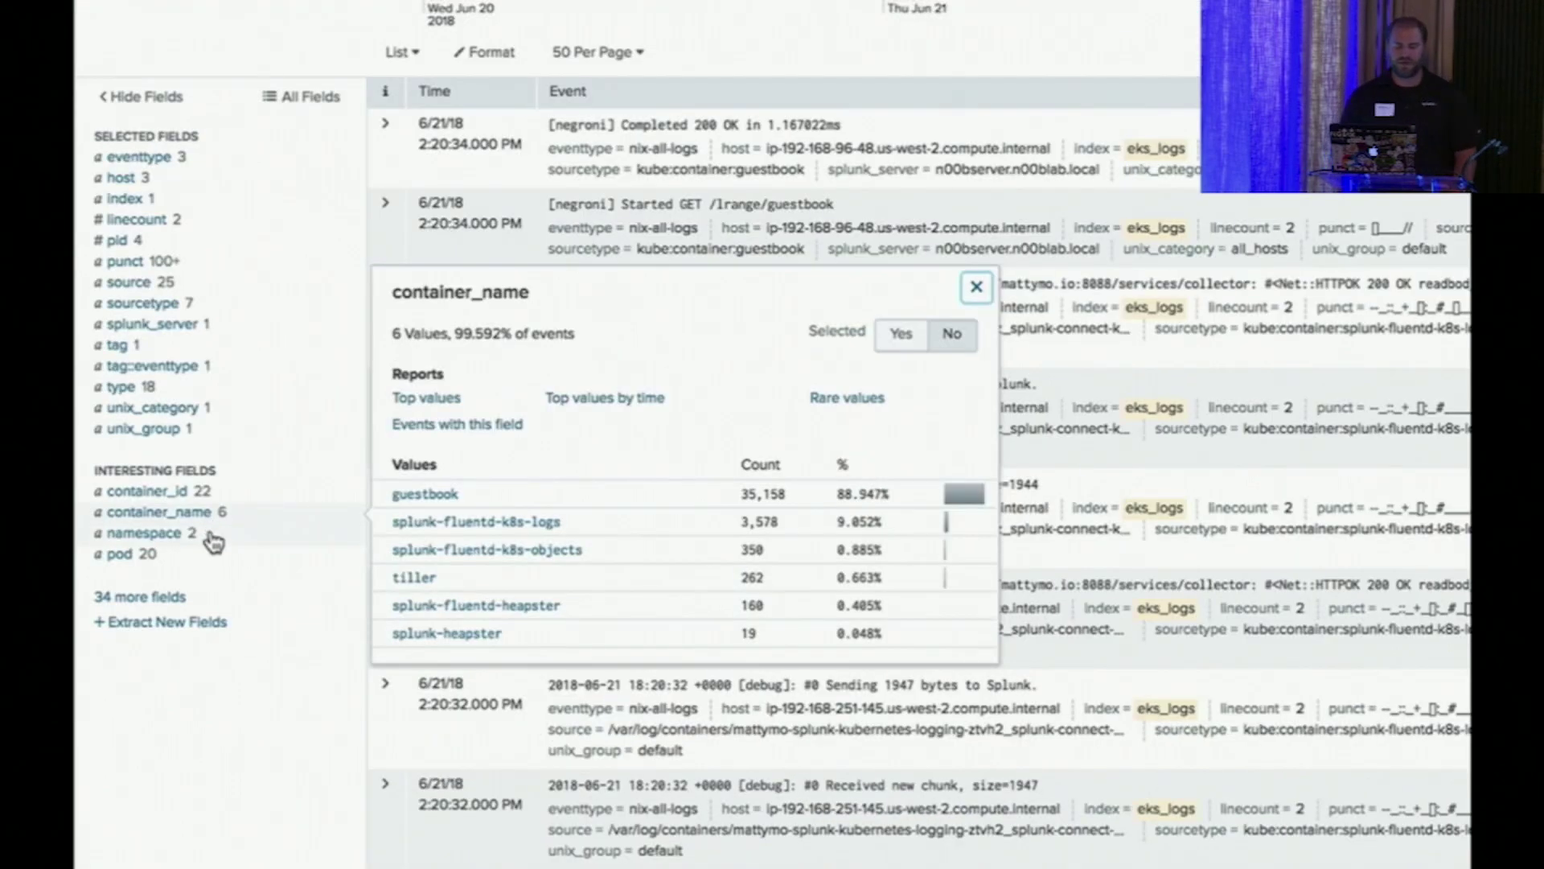
click(173, 620)
click(133, 554)
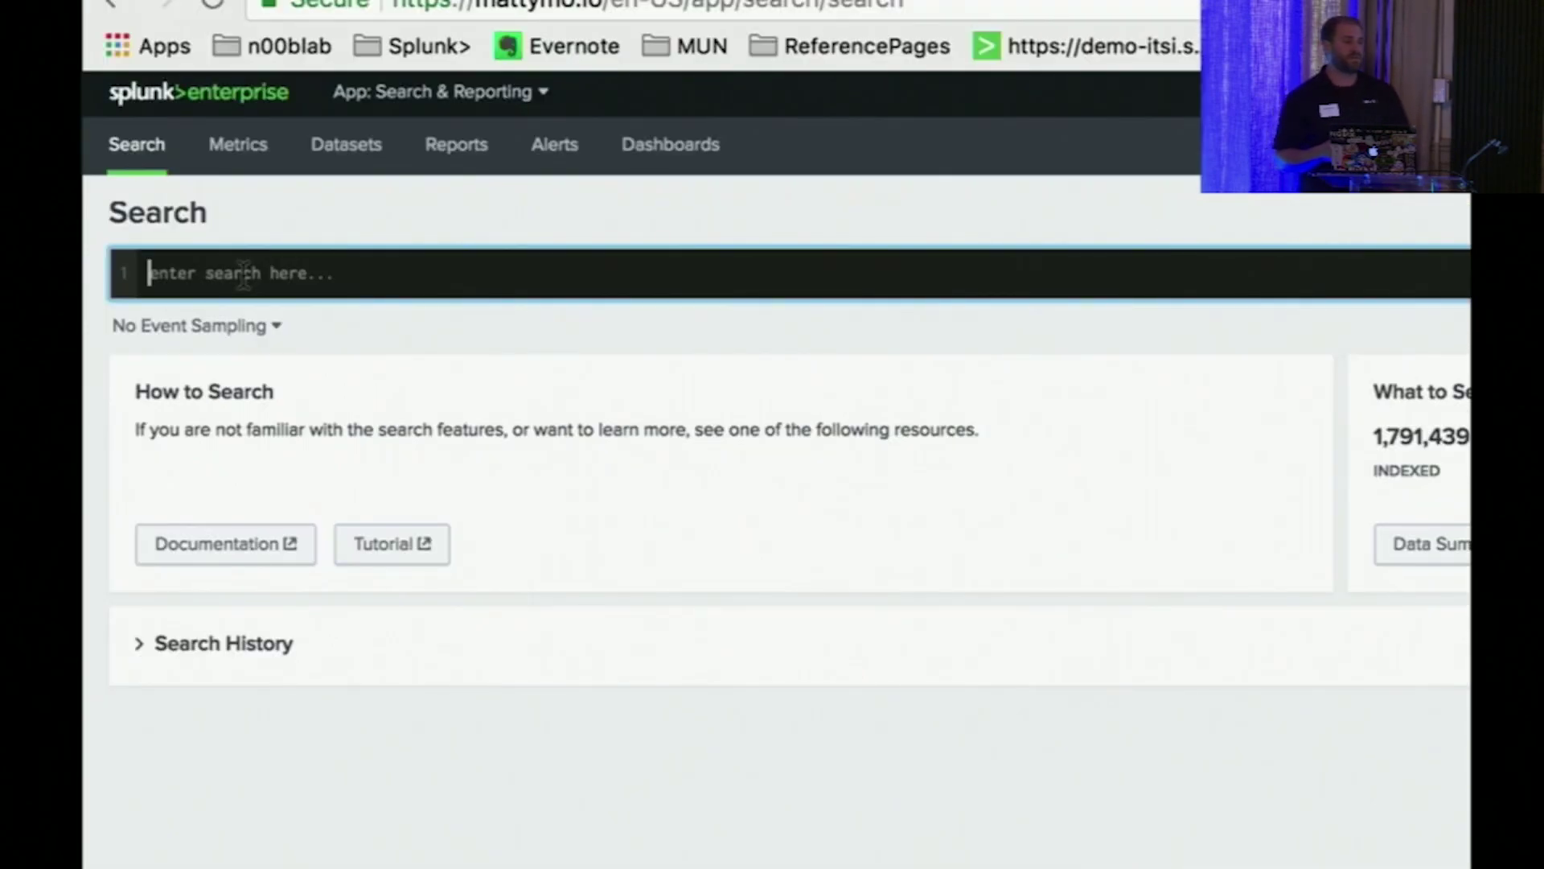
Search index=eks_meta and filter the results to the kube:objects:pods sourcetype
text(index=eks)
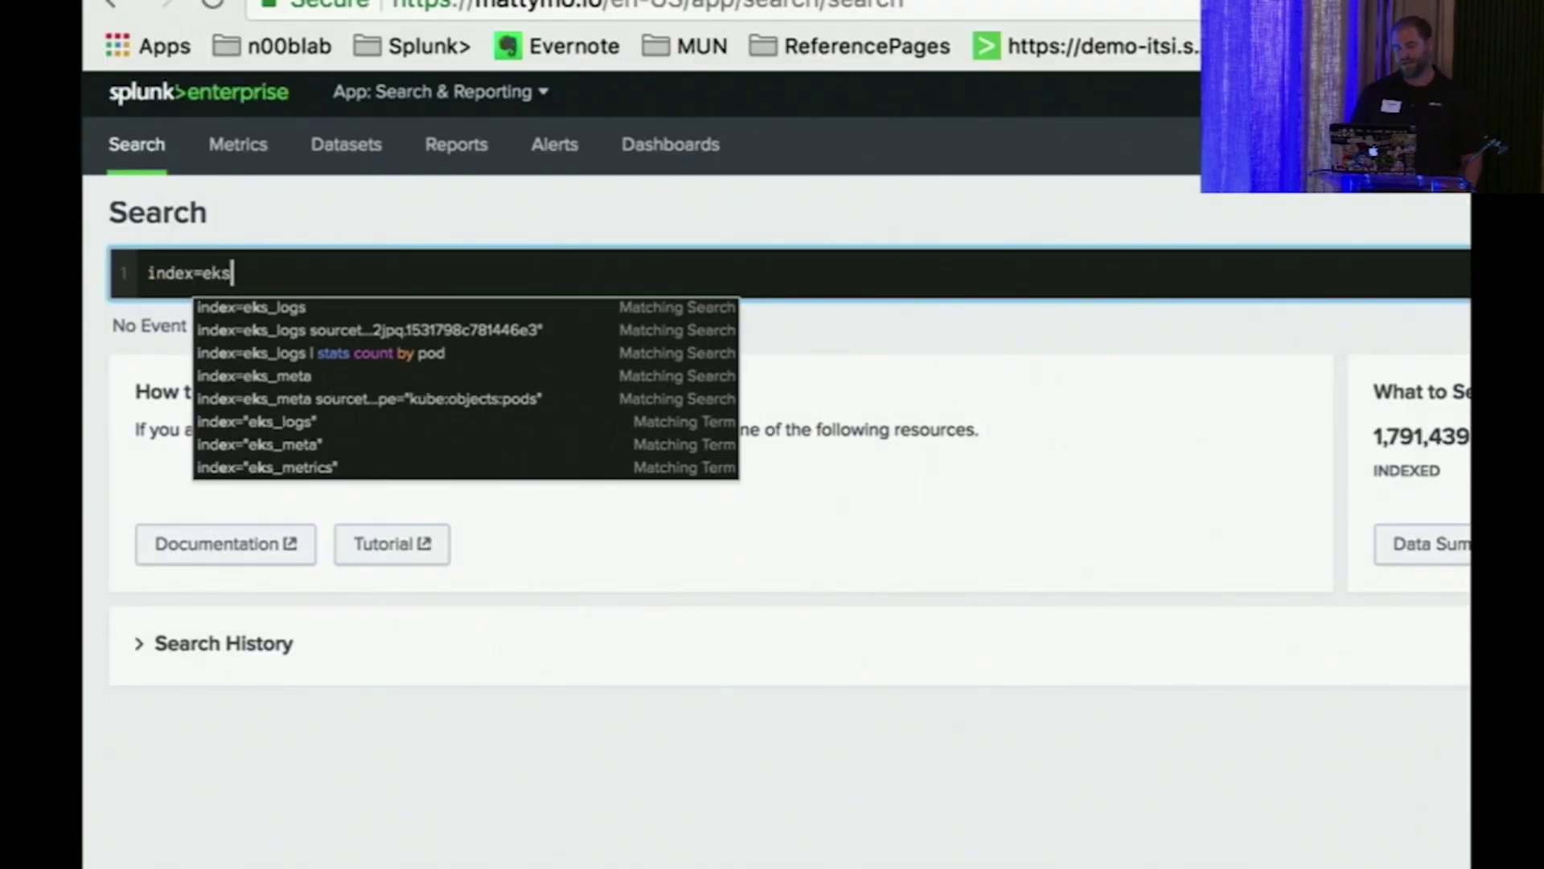
text(_meta)
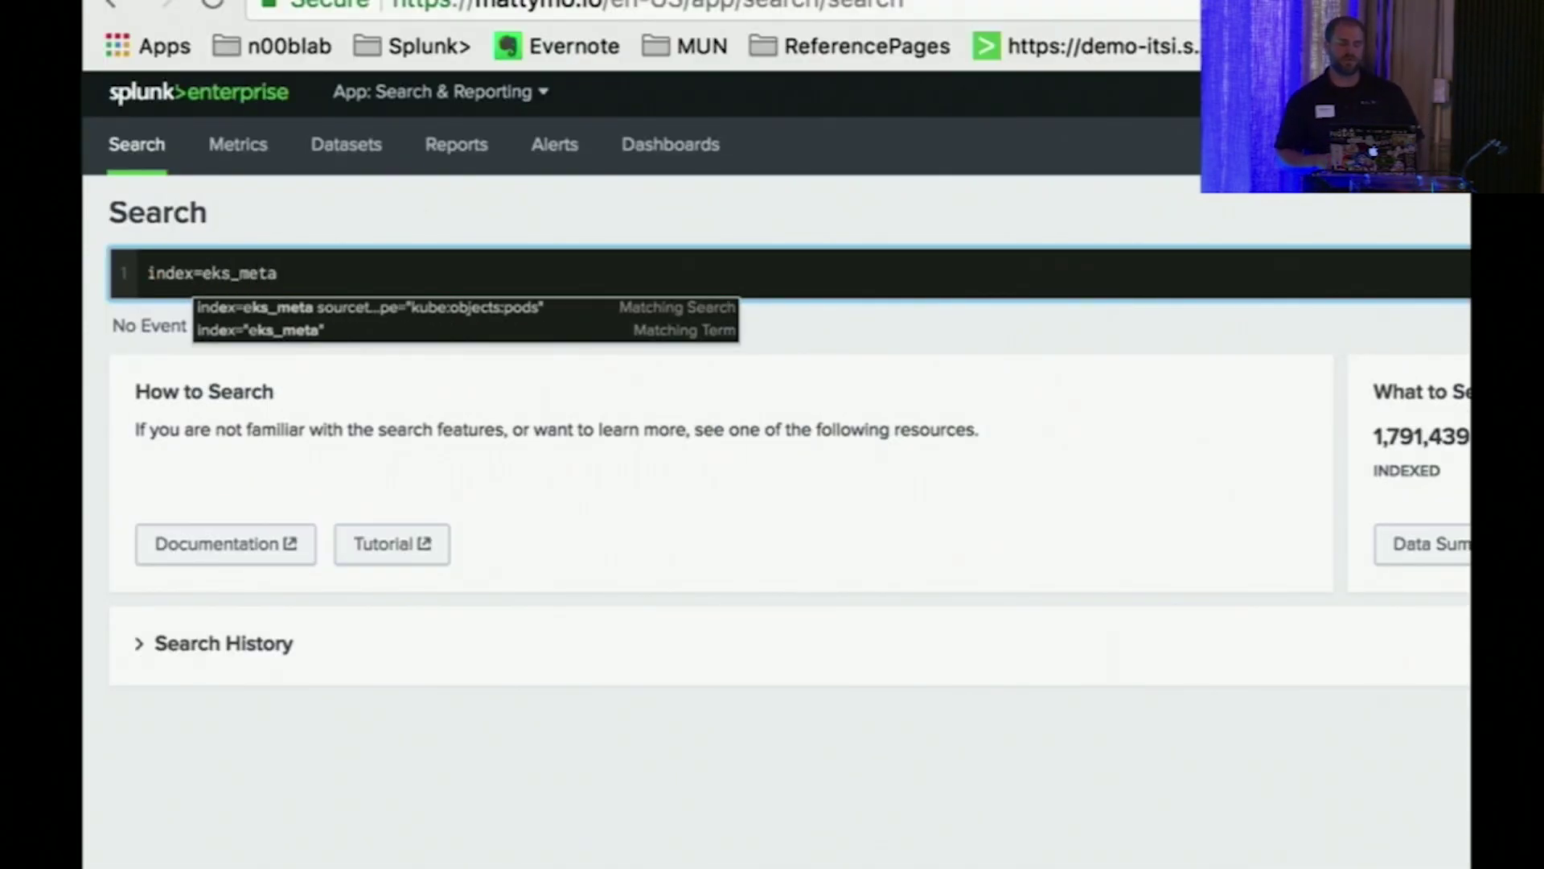
key(Return)
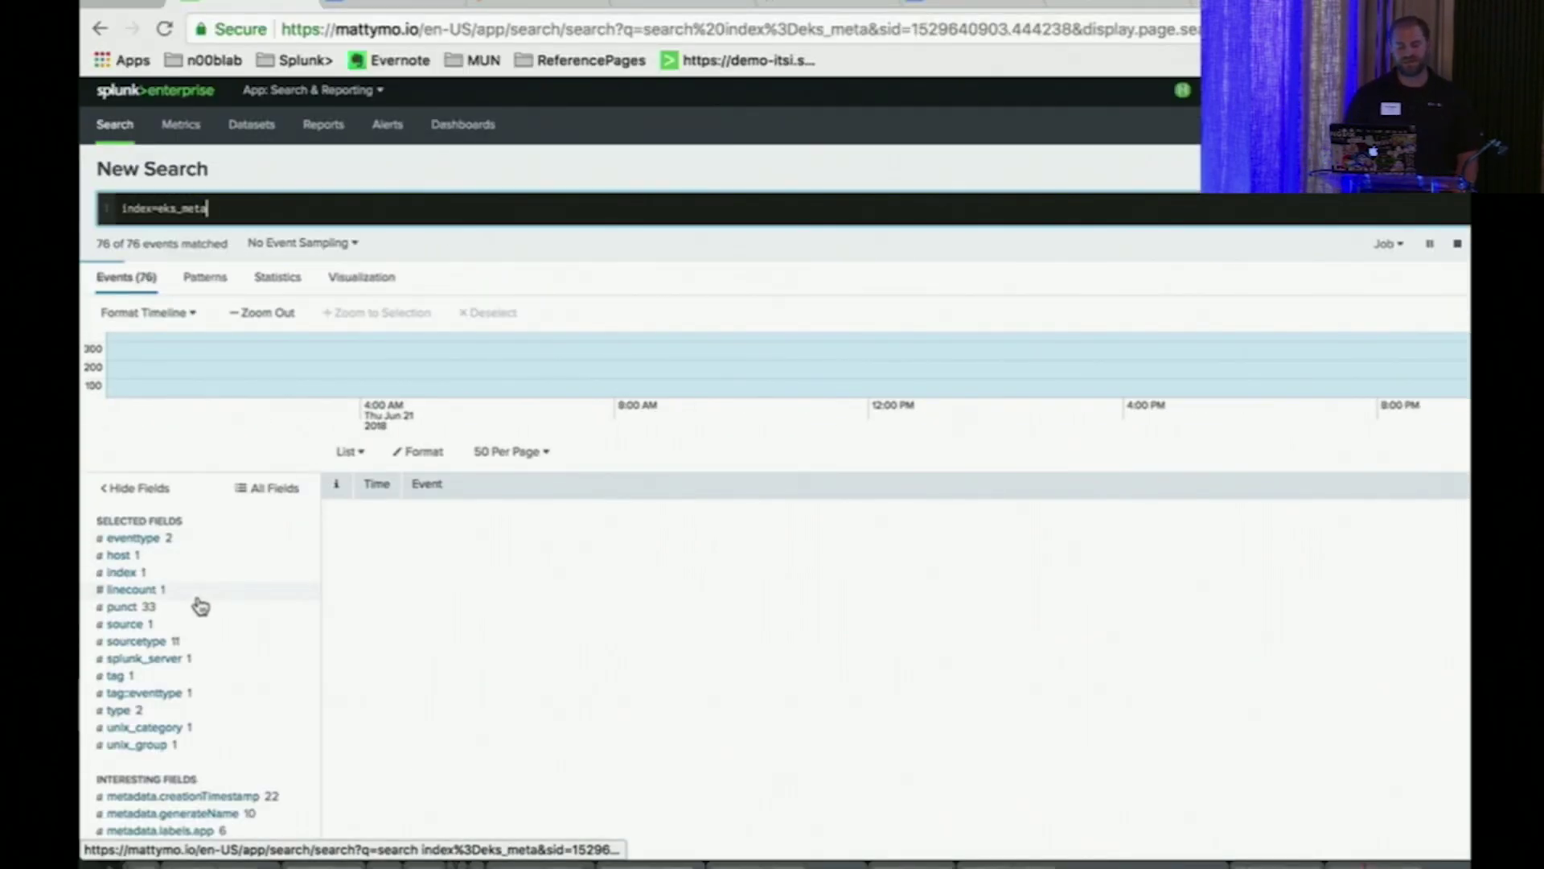
scroll(201, 579, down, 2)
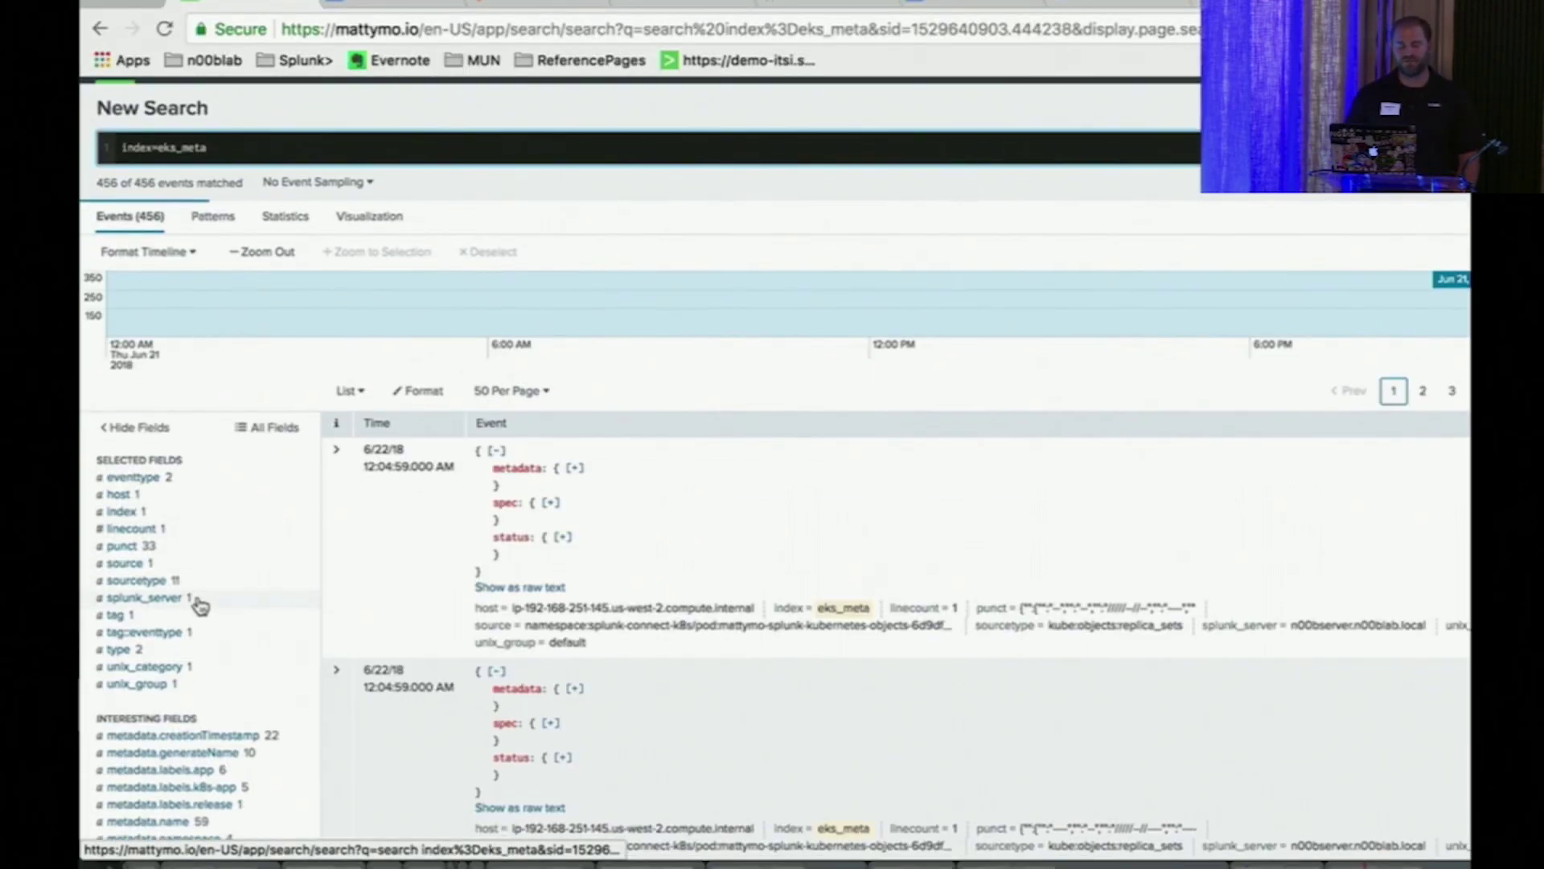
click(207, 565)
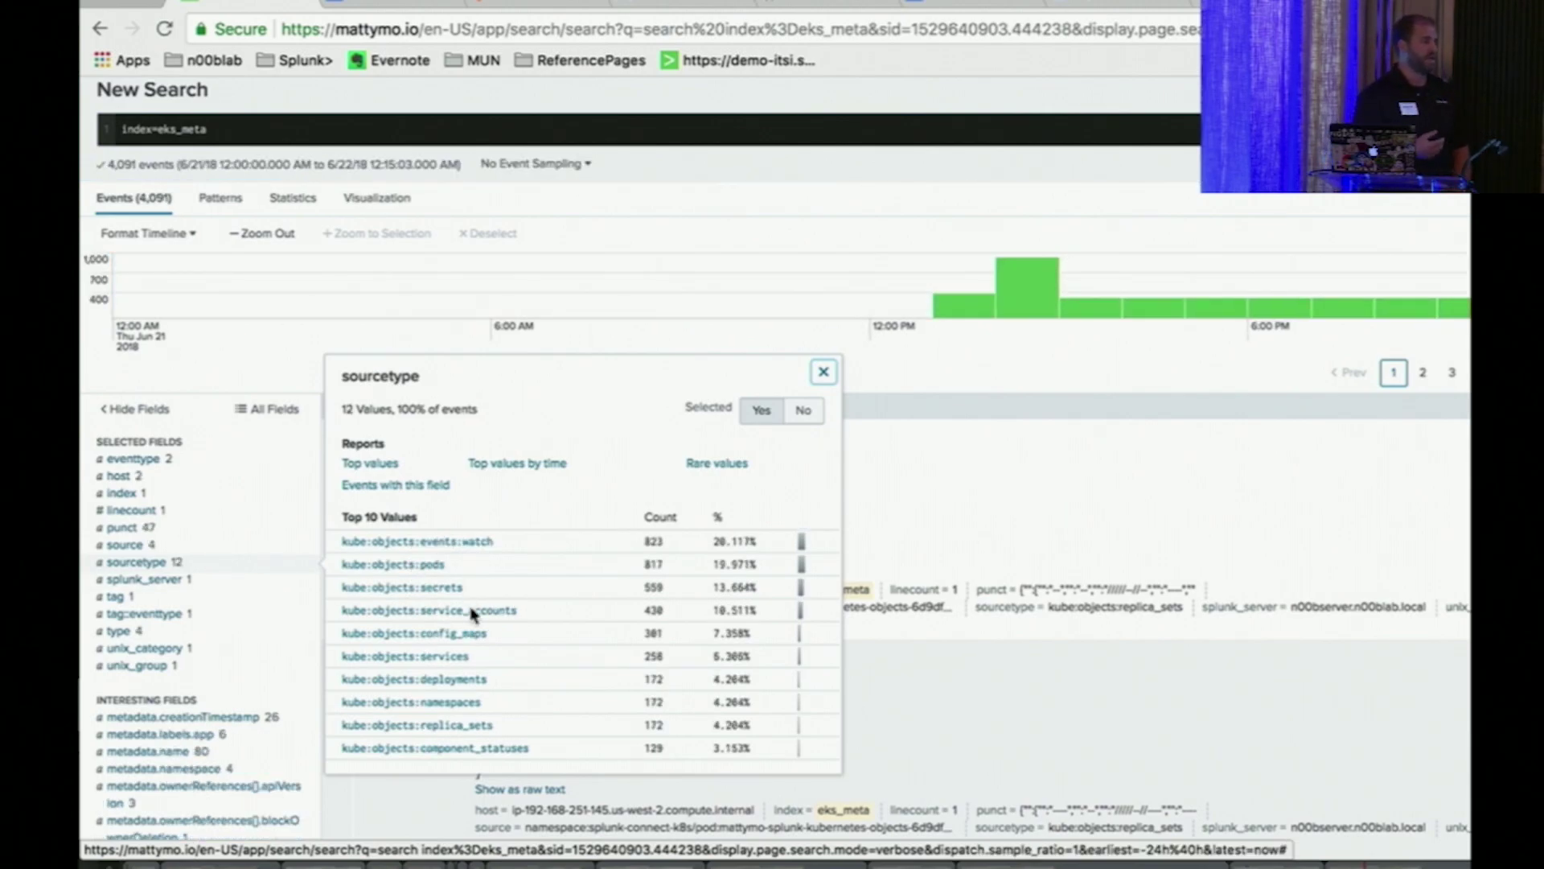
click(427, 566)
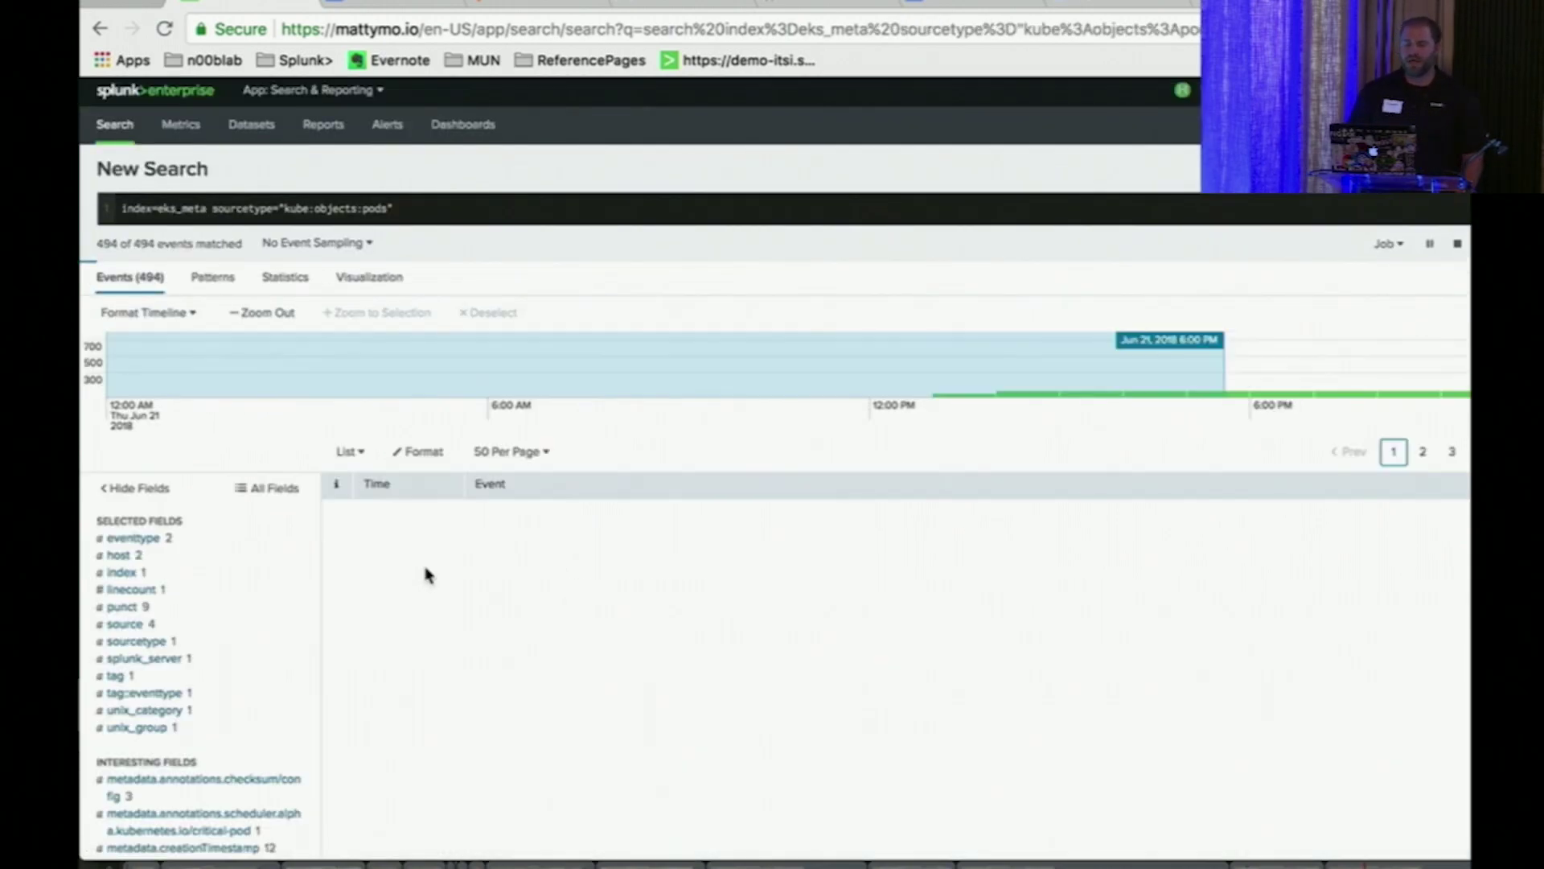
Expand a pod event's metadata and status sections
click(572, 529)
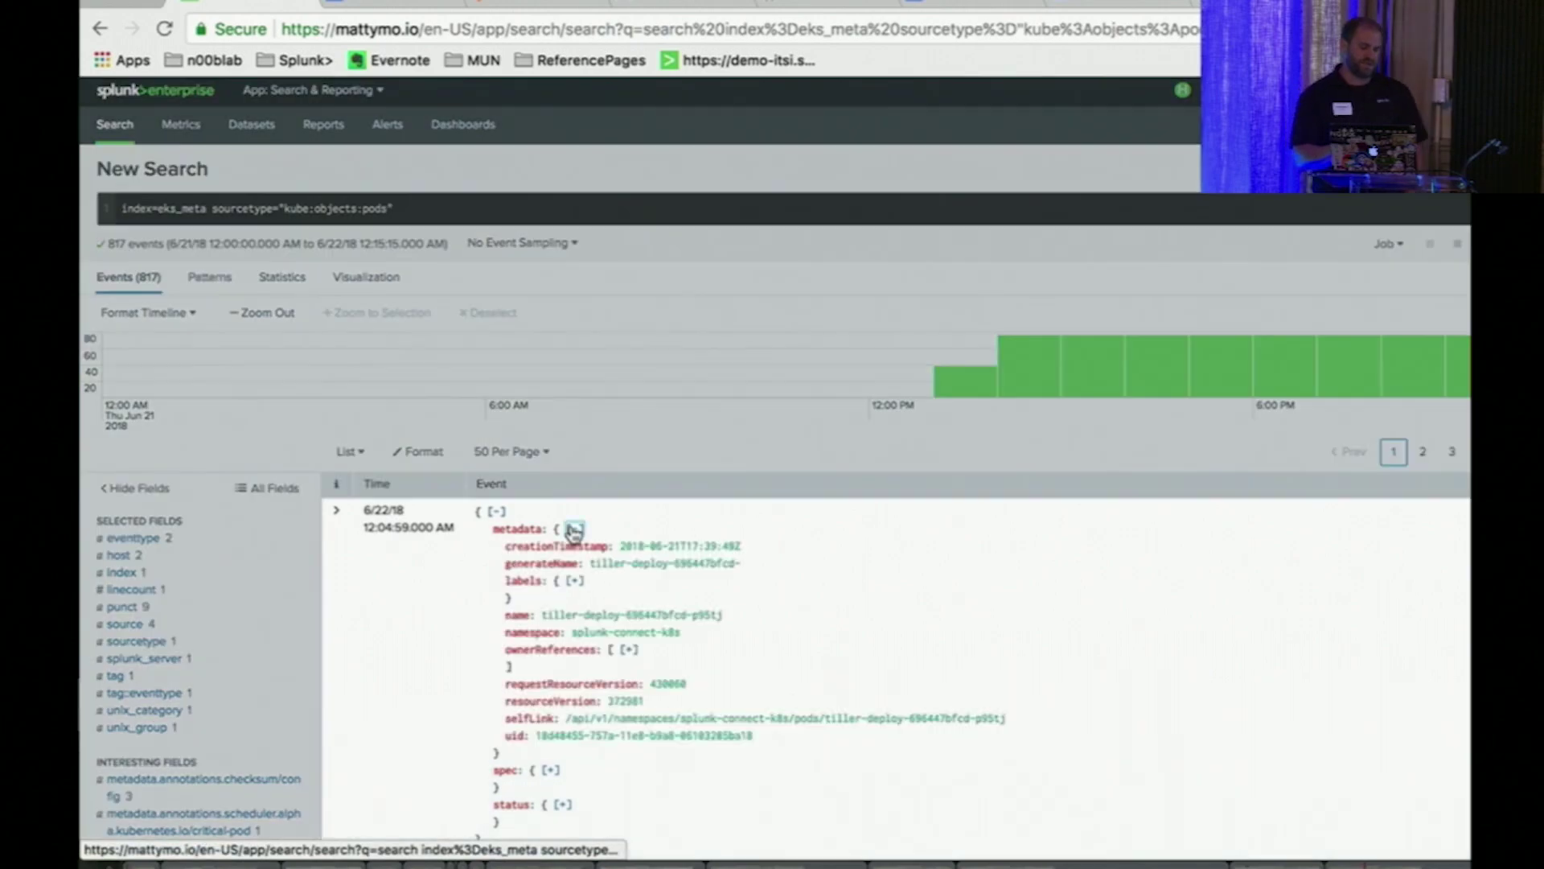
scroll(445, 627, down, 2)
scroll(455, 651, down, 1)
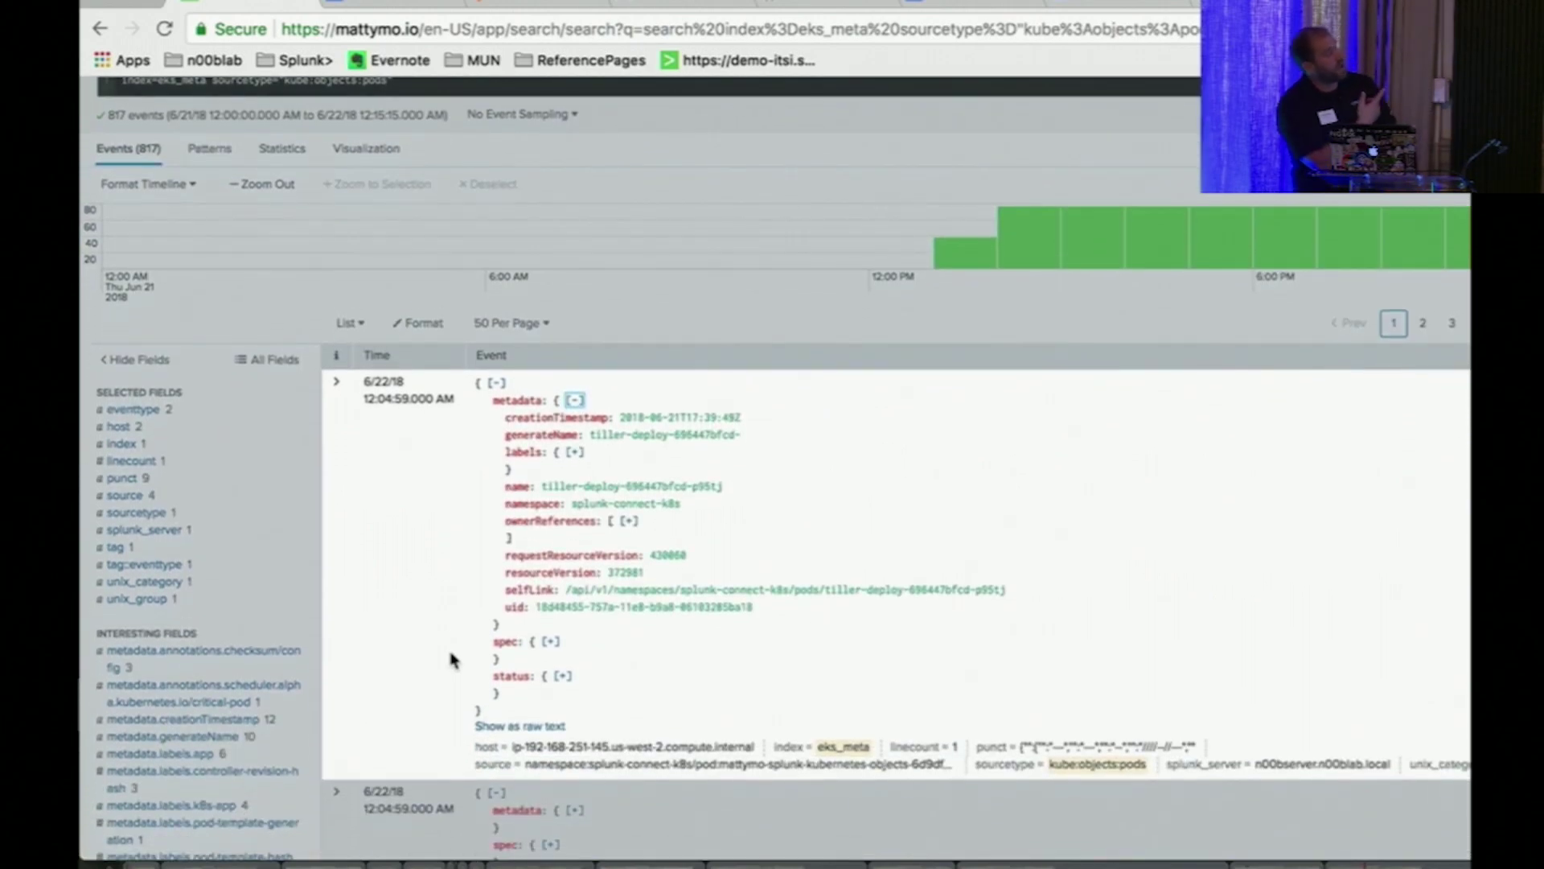
click(562, 674)
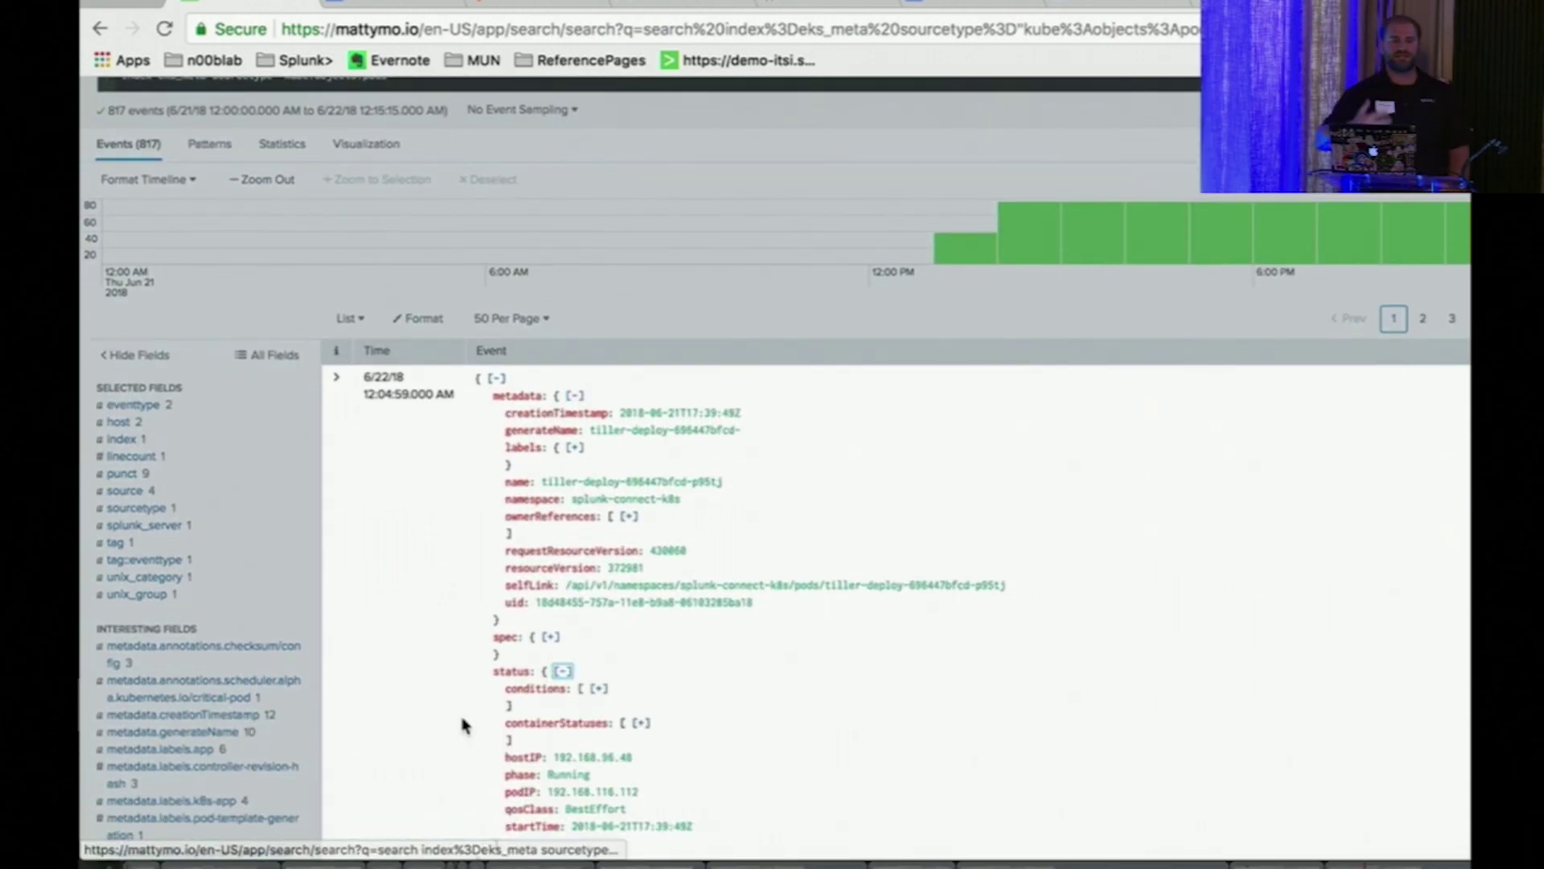
scroll(474, 683, down, 5)
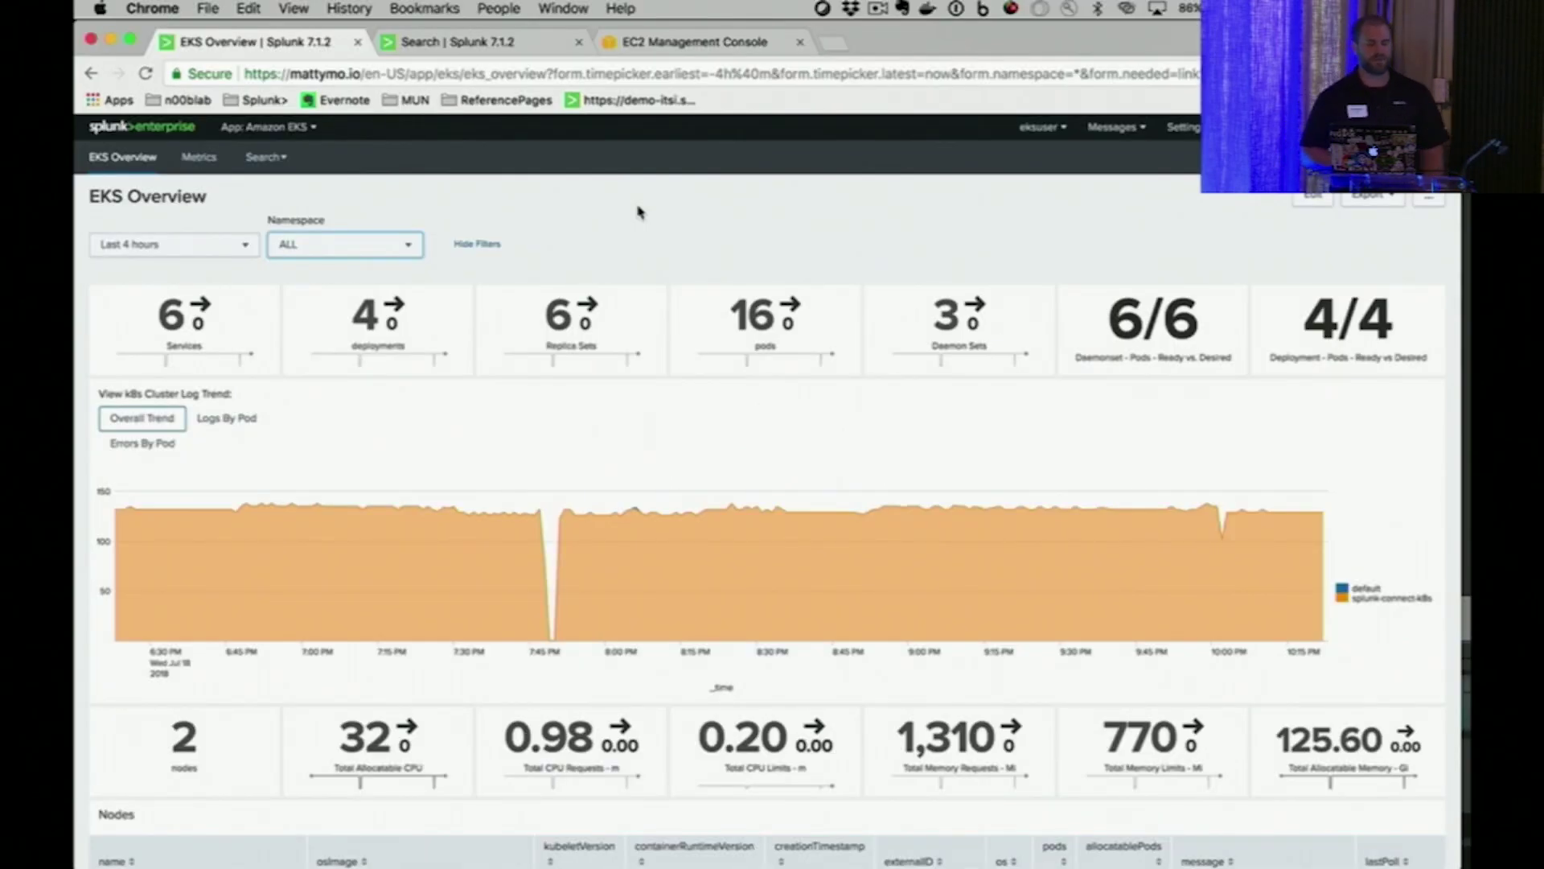
scroll(637, 212, down, 2)
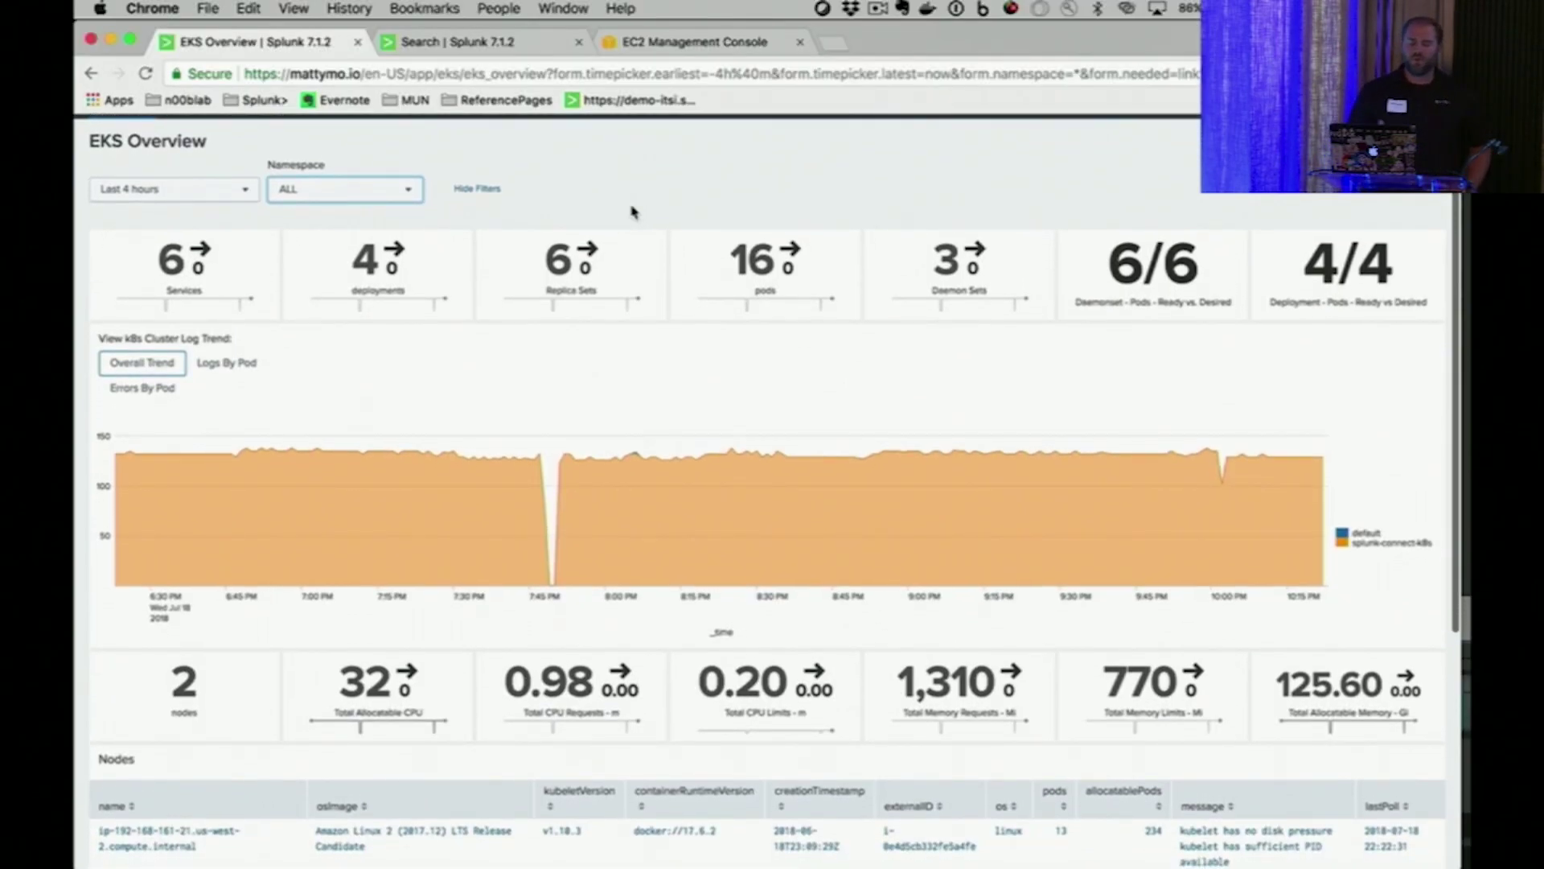
Filter the EKS Overview to the splunk-connect-k8s namespace and chart logs and errors by pod
click(383, 190)
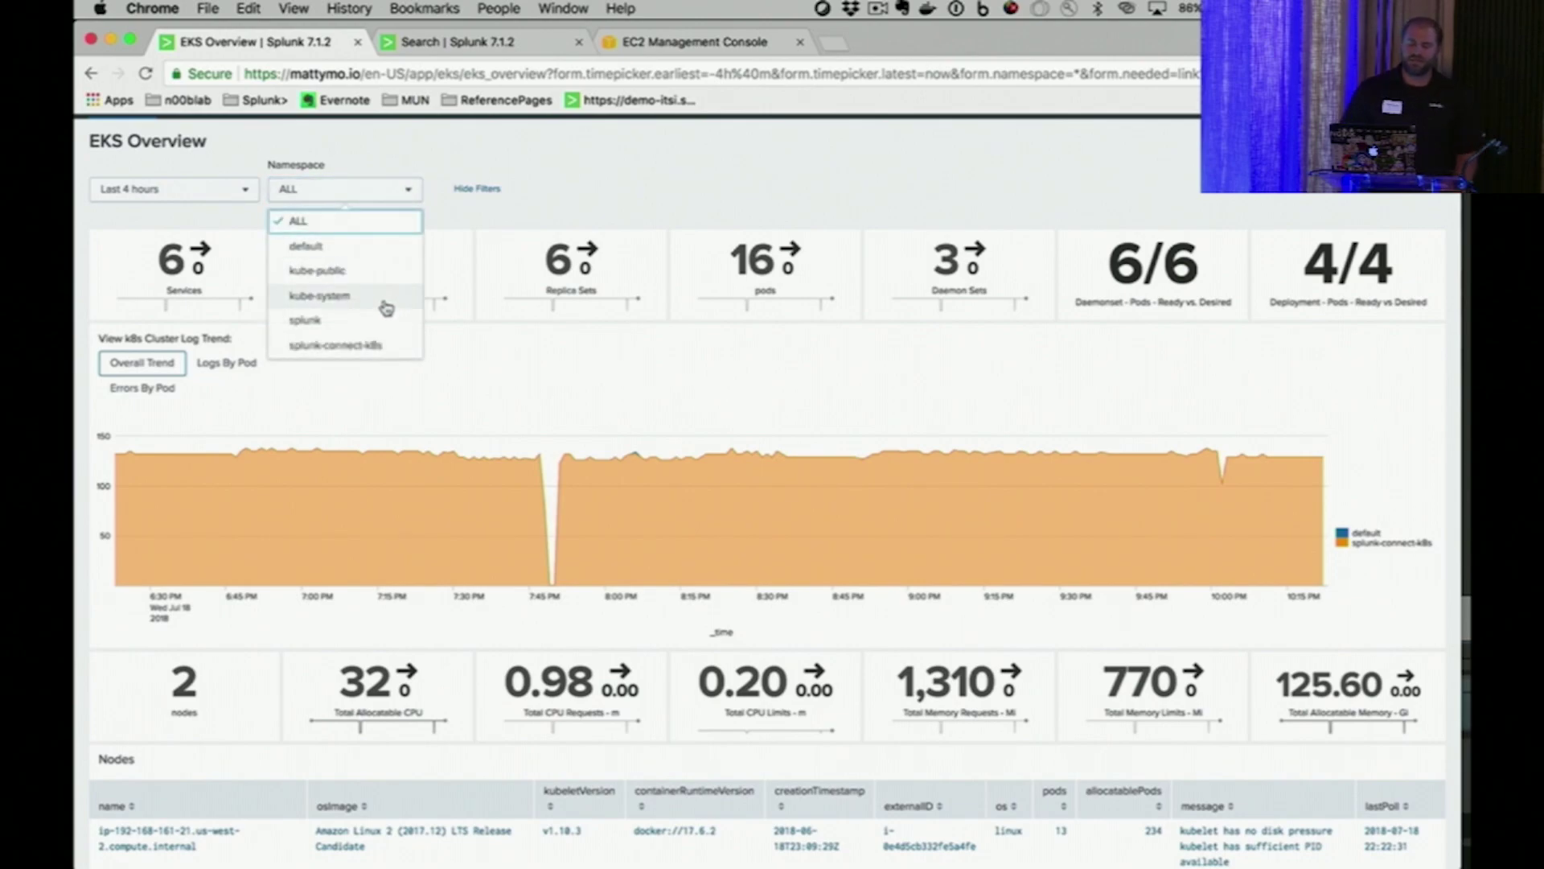
click(375, 347)
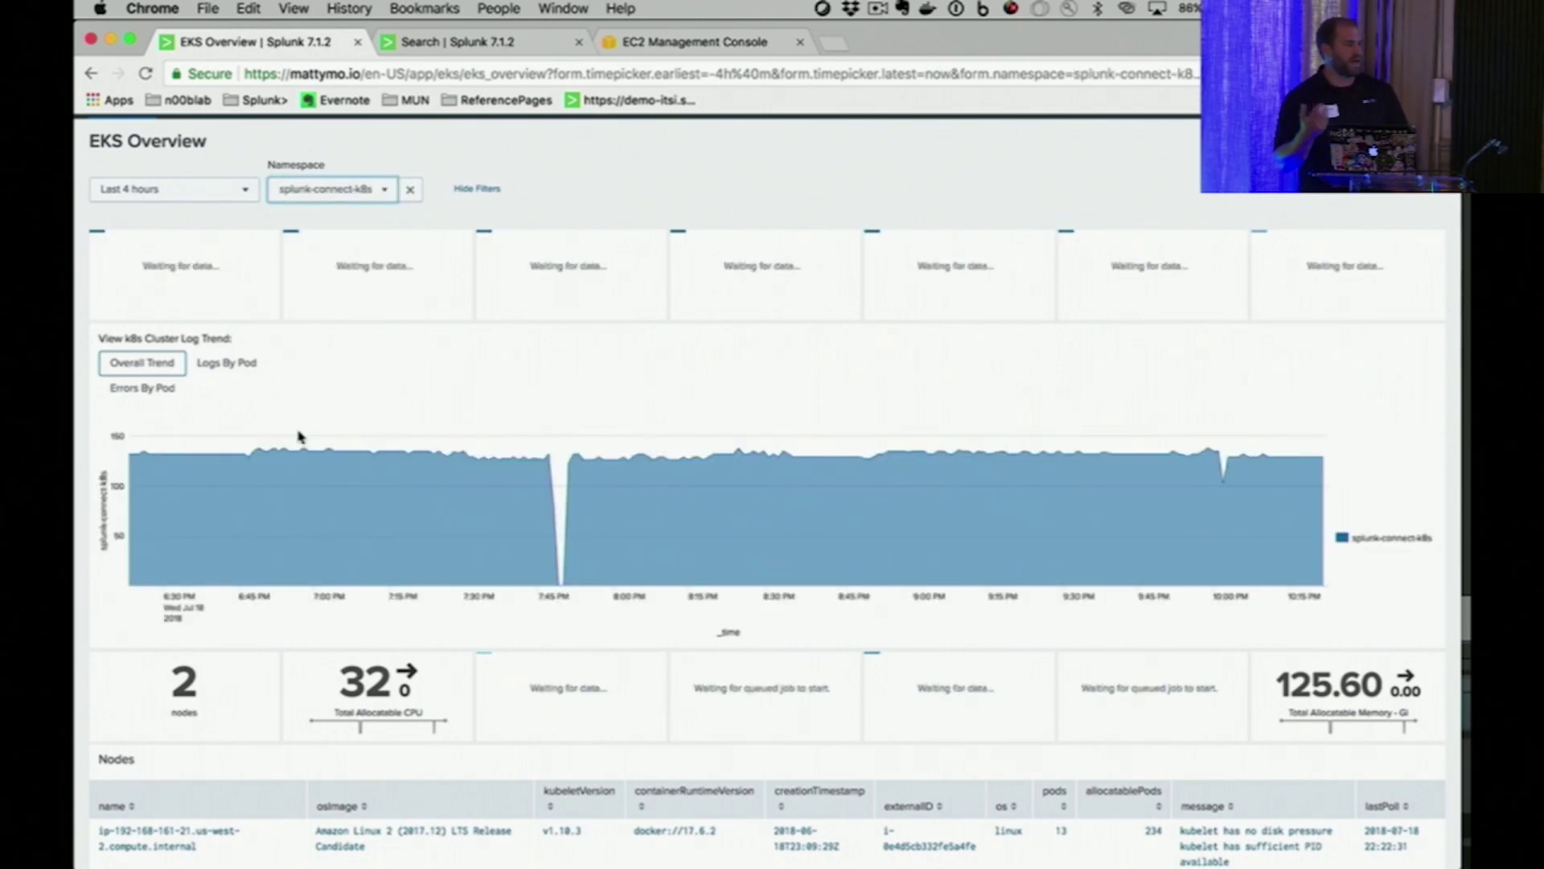
scroll(289, 448, down, 2)
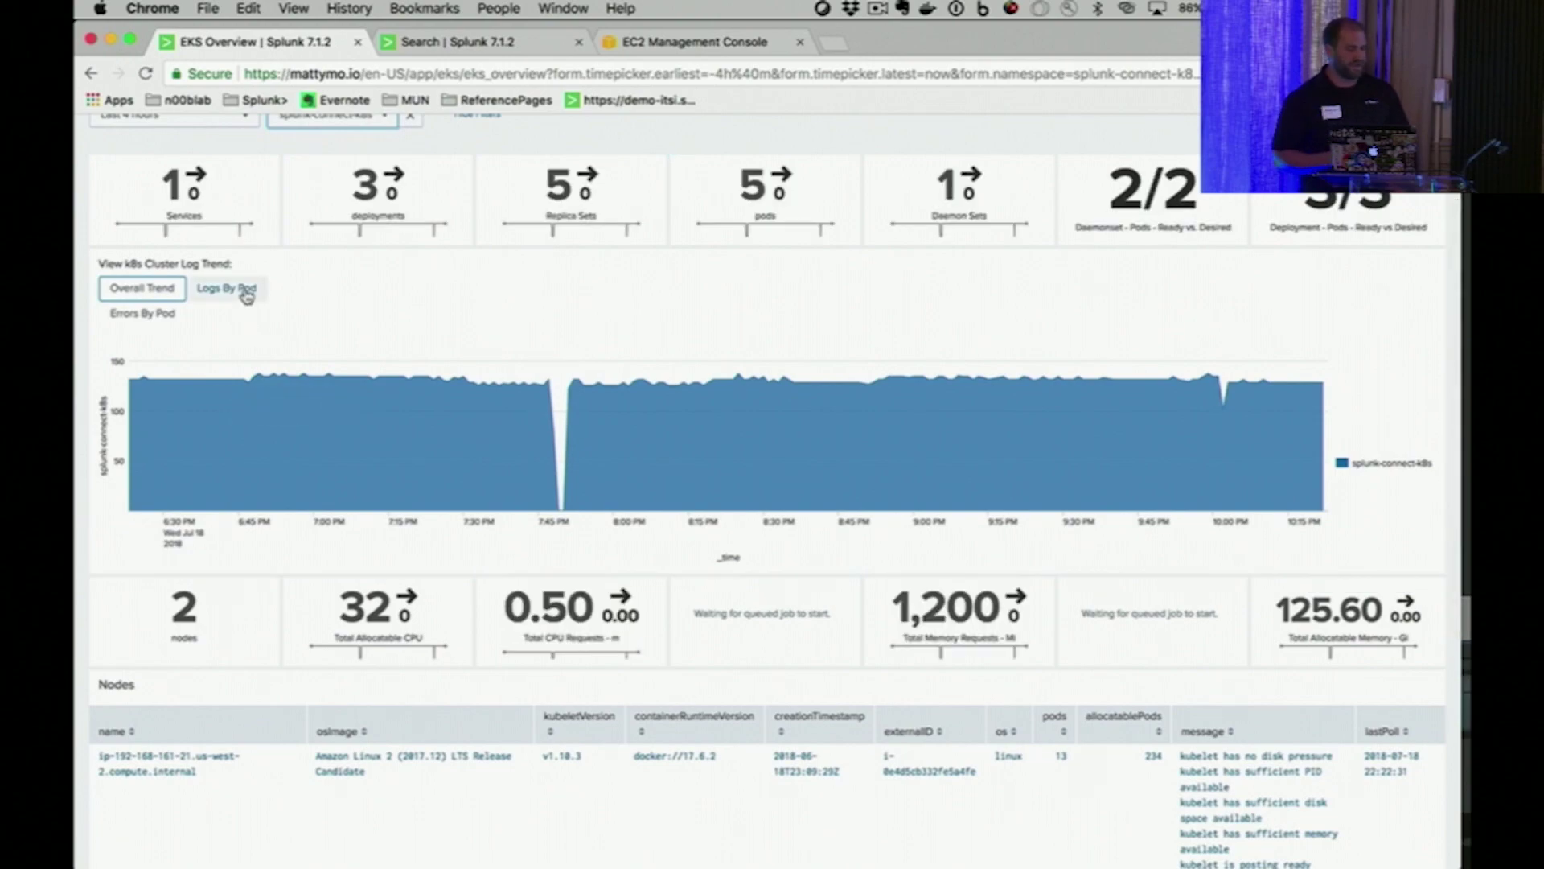
click(245, 293)
scroll(258, 293, down, 1)
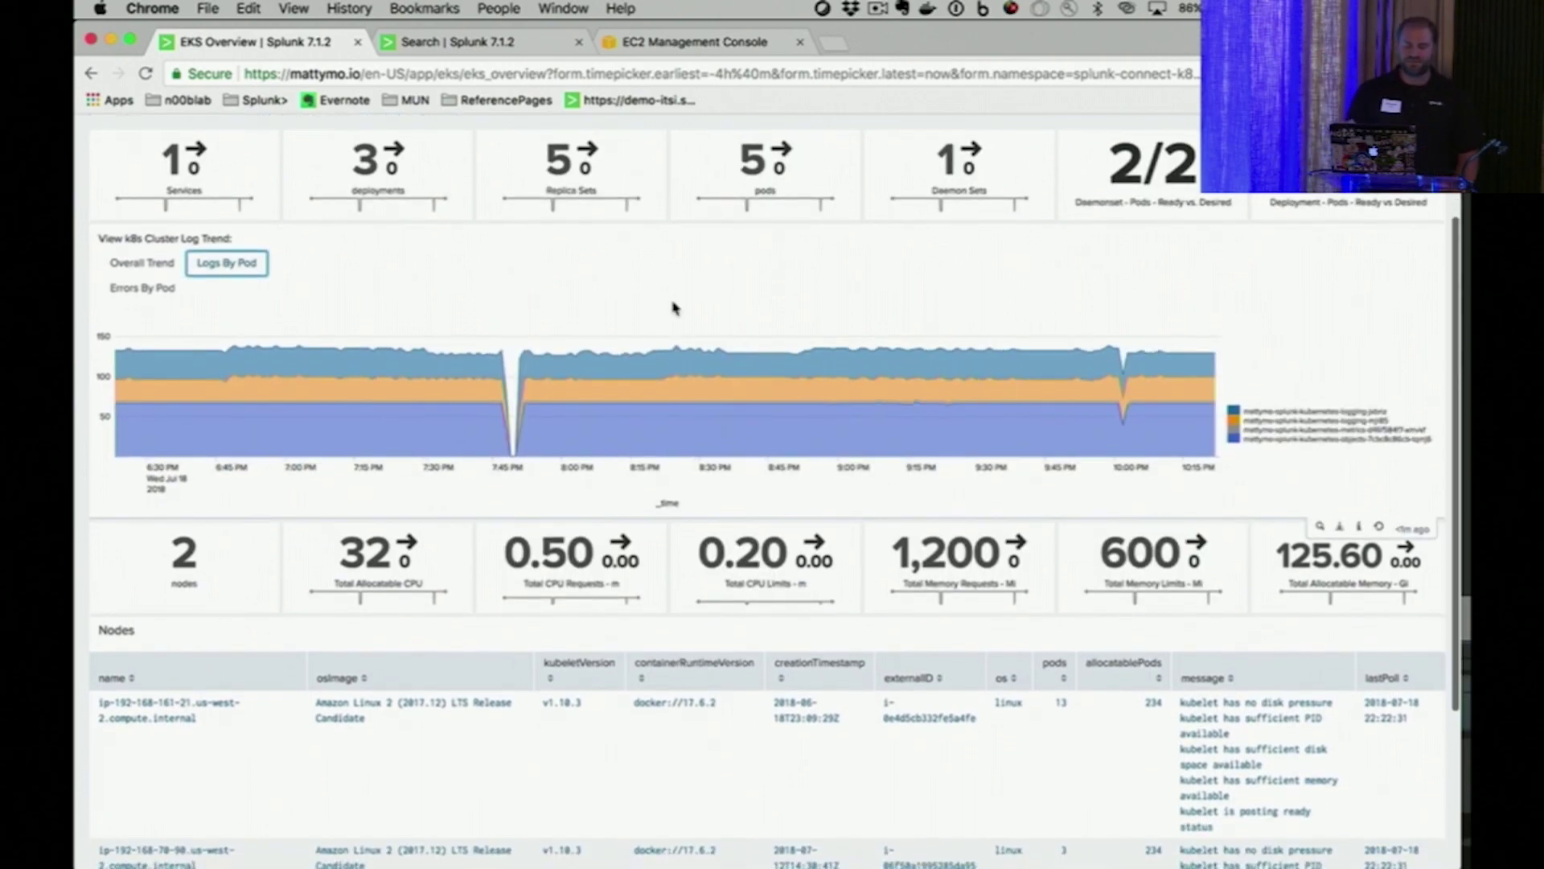
click(142, 288)
Open the Pods dashboard from the pods panel link in a new tab
mouse_move(515, 376)
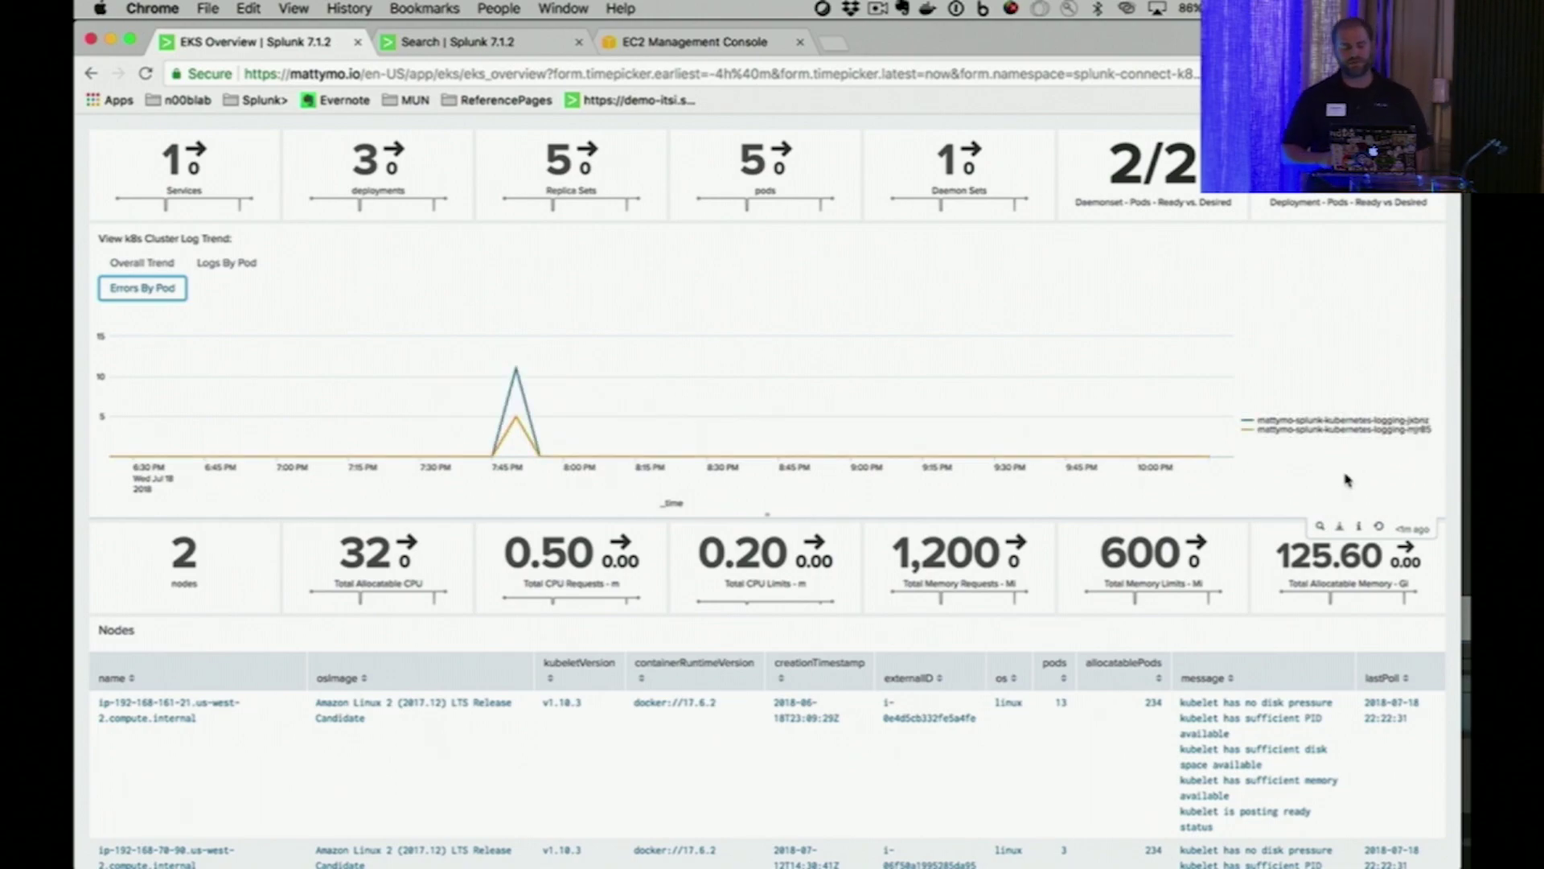
scroll(885, 382, up, 3)
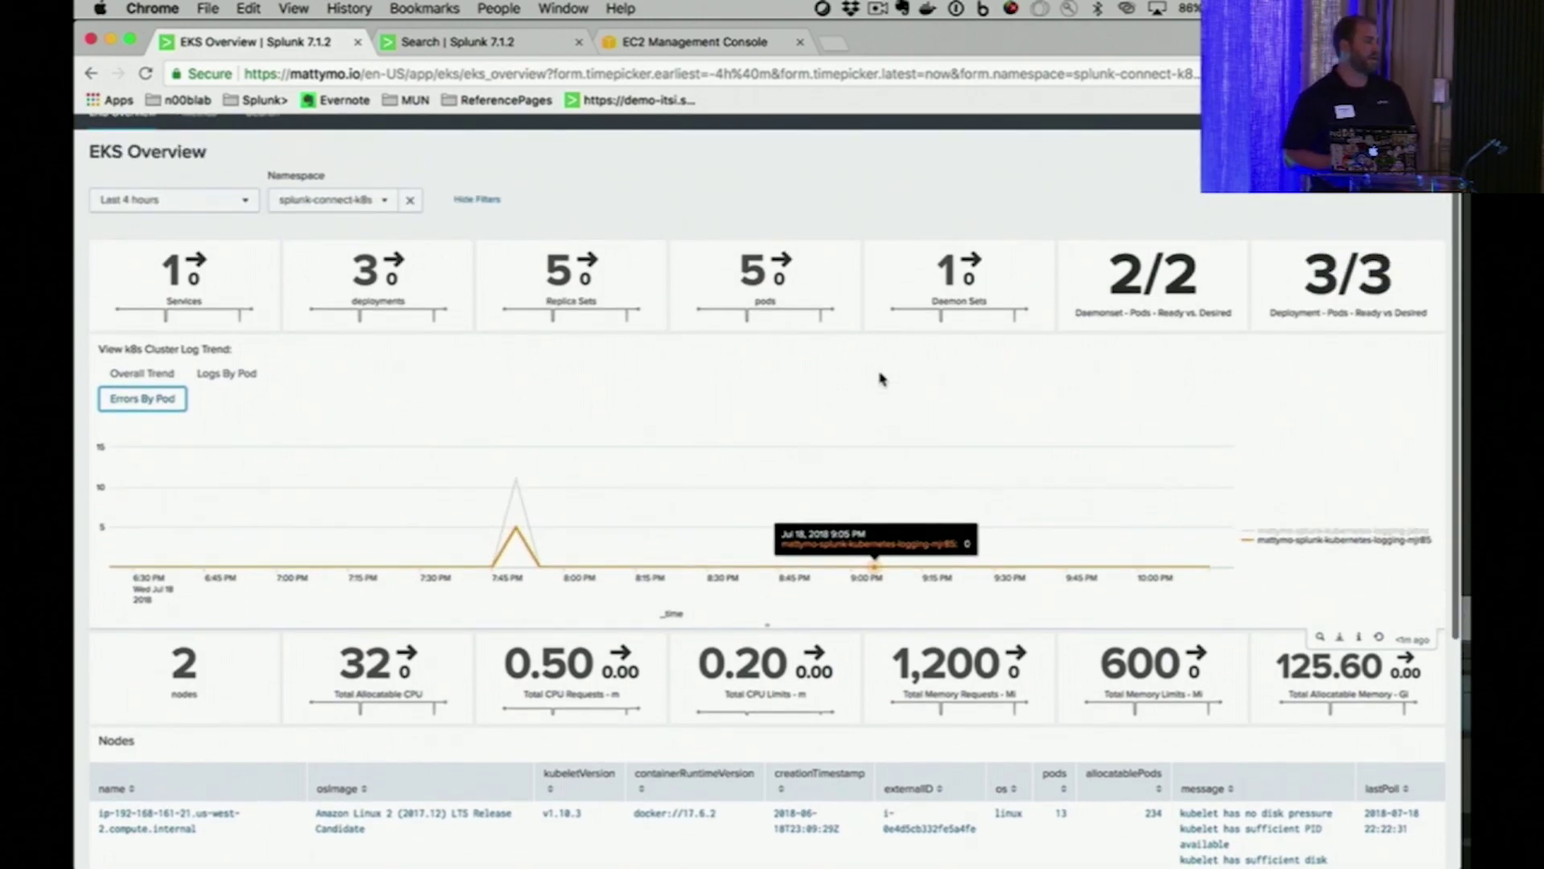
click(748, 279)
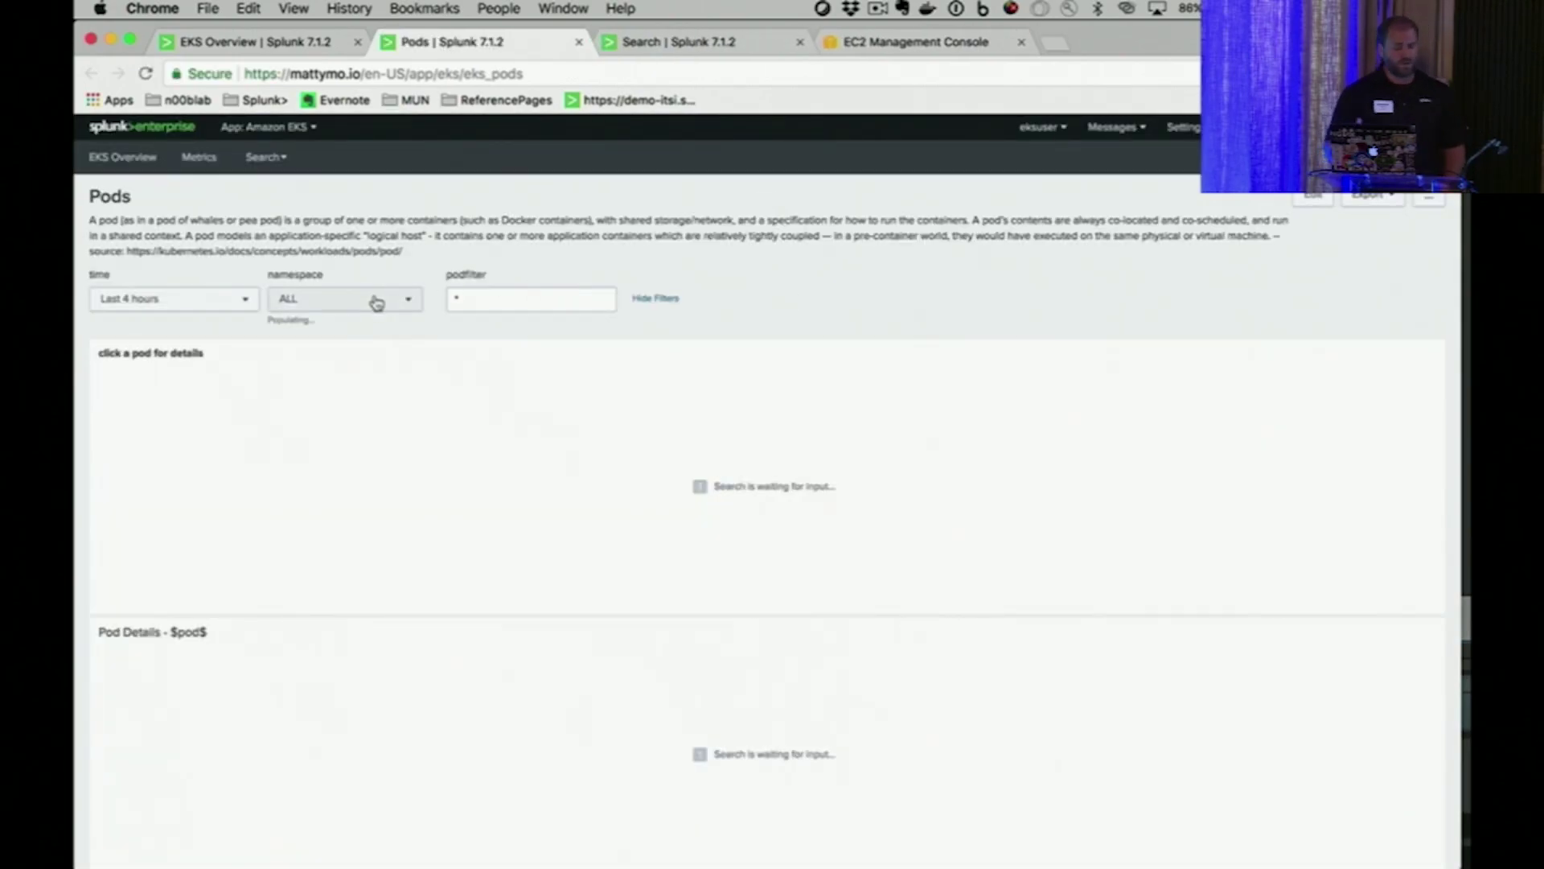
Filter the pods list to splunk-connect-k8s and show details for the first logging pod
click(371, 301)
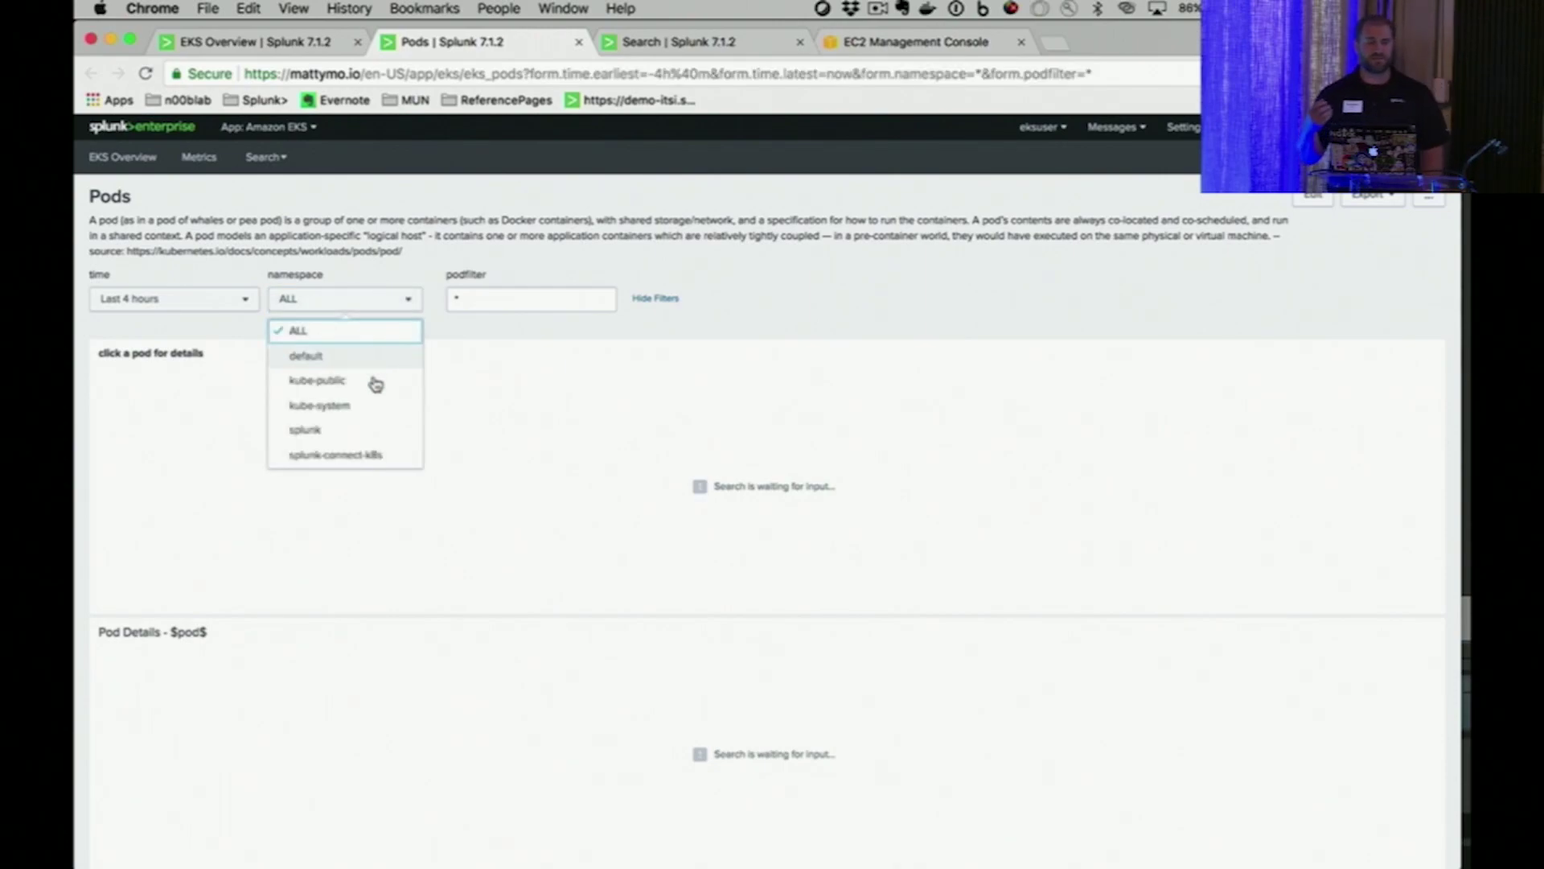
click(378, 456)
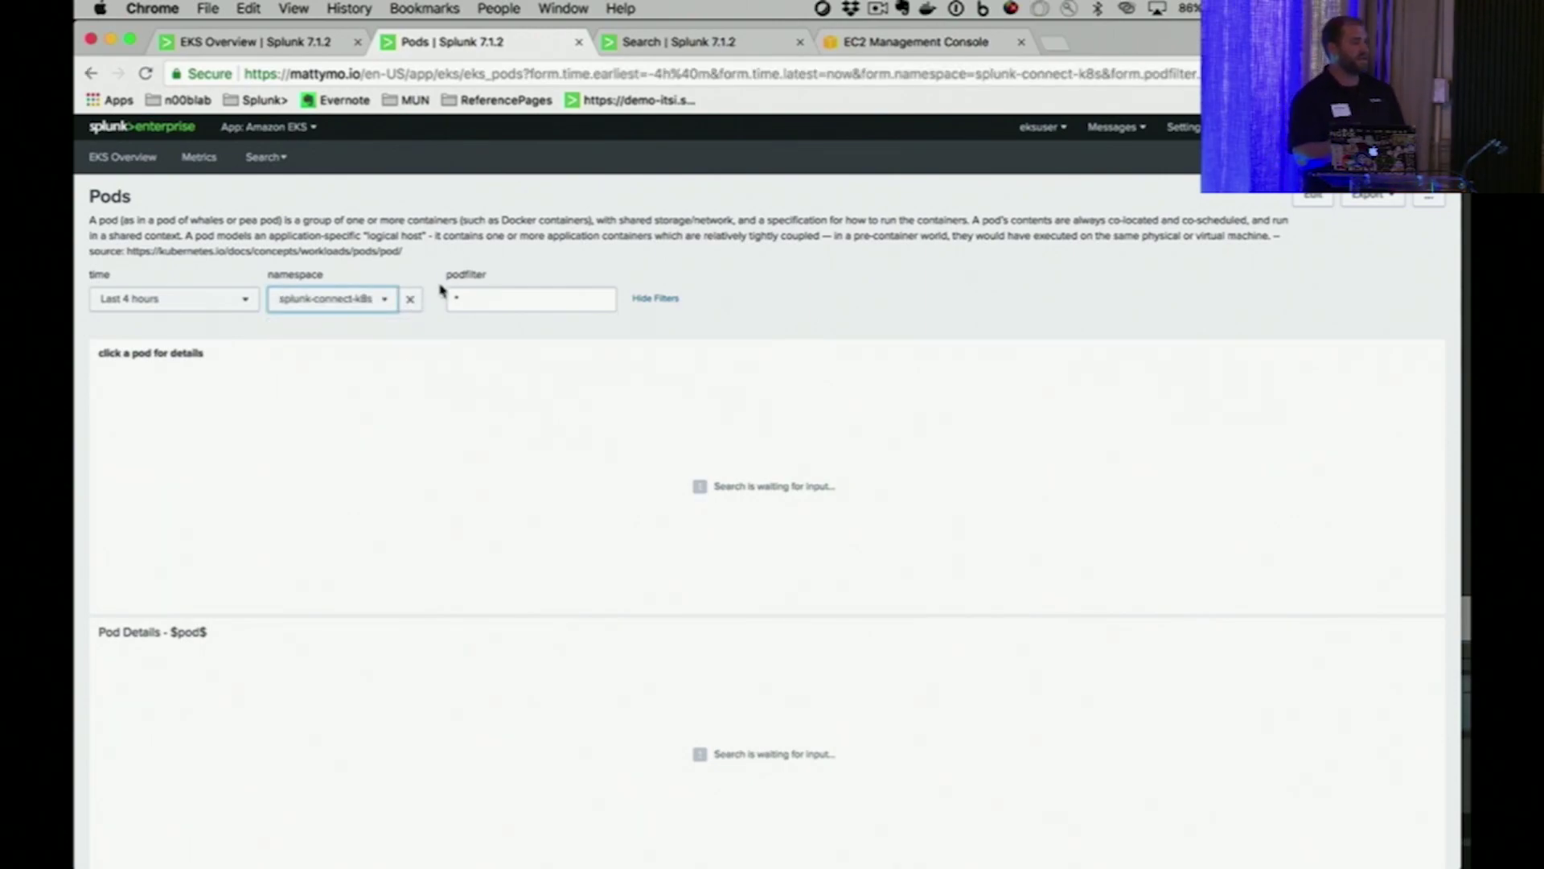
scroll(431, 325, down, 3)
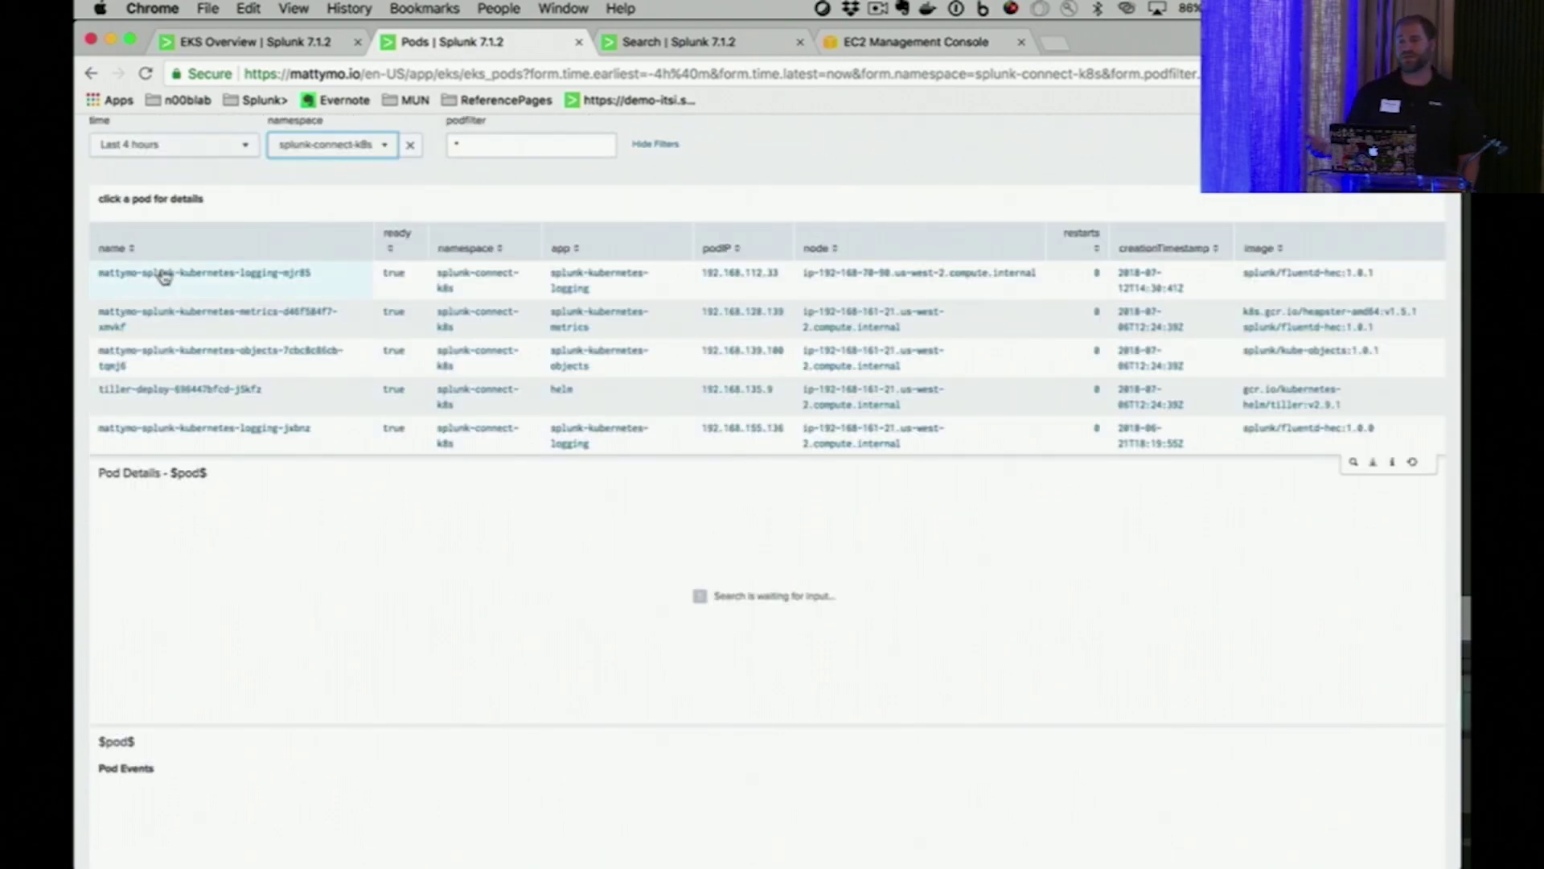
click(179, 278)
Expand the pod's metadata, status, containerStatuses and container entry to see image and state
scroll(235, 483, down, 3)
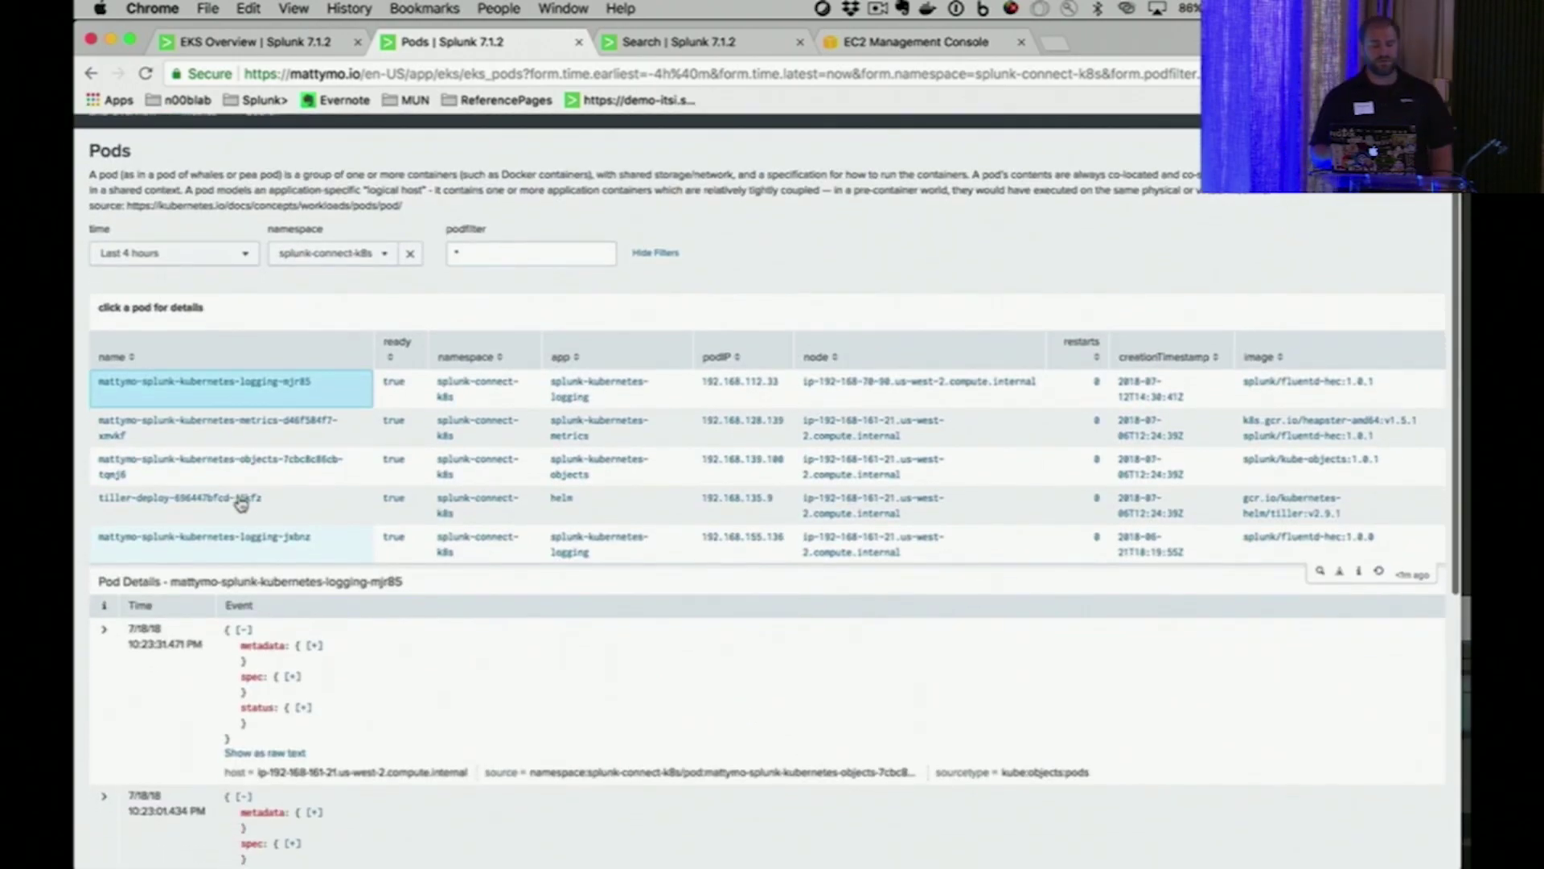
scroll(241, 498, down, 3)
click(312, 432)
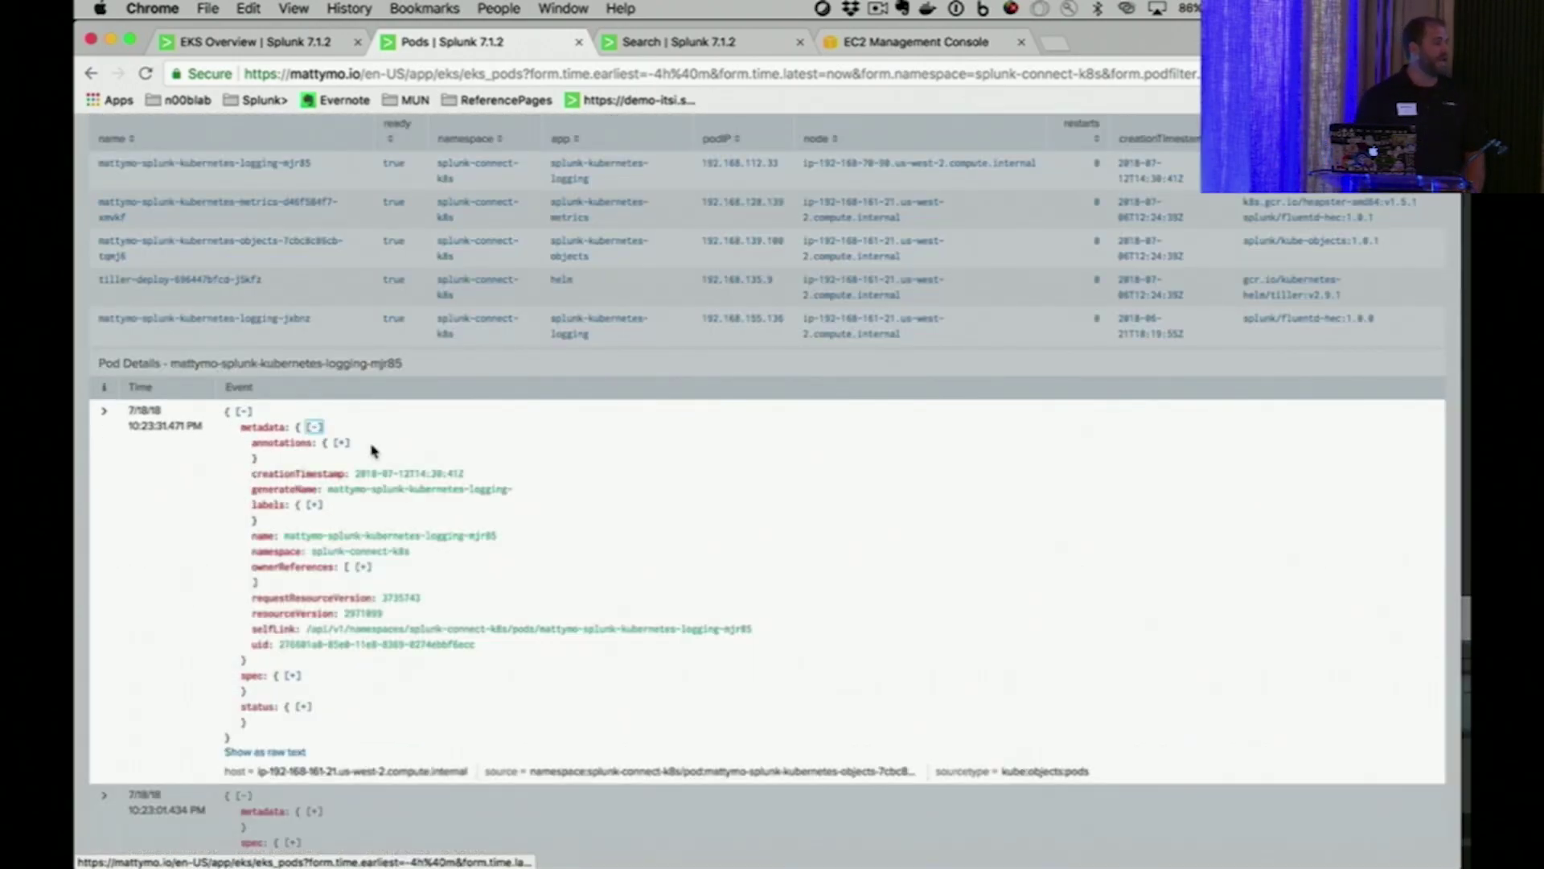
scroll(406, 599, down, 1)
click(303, 670)
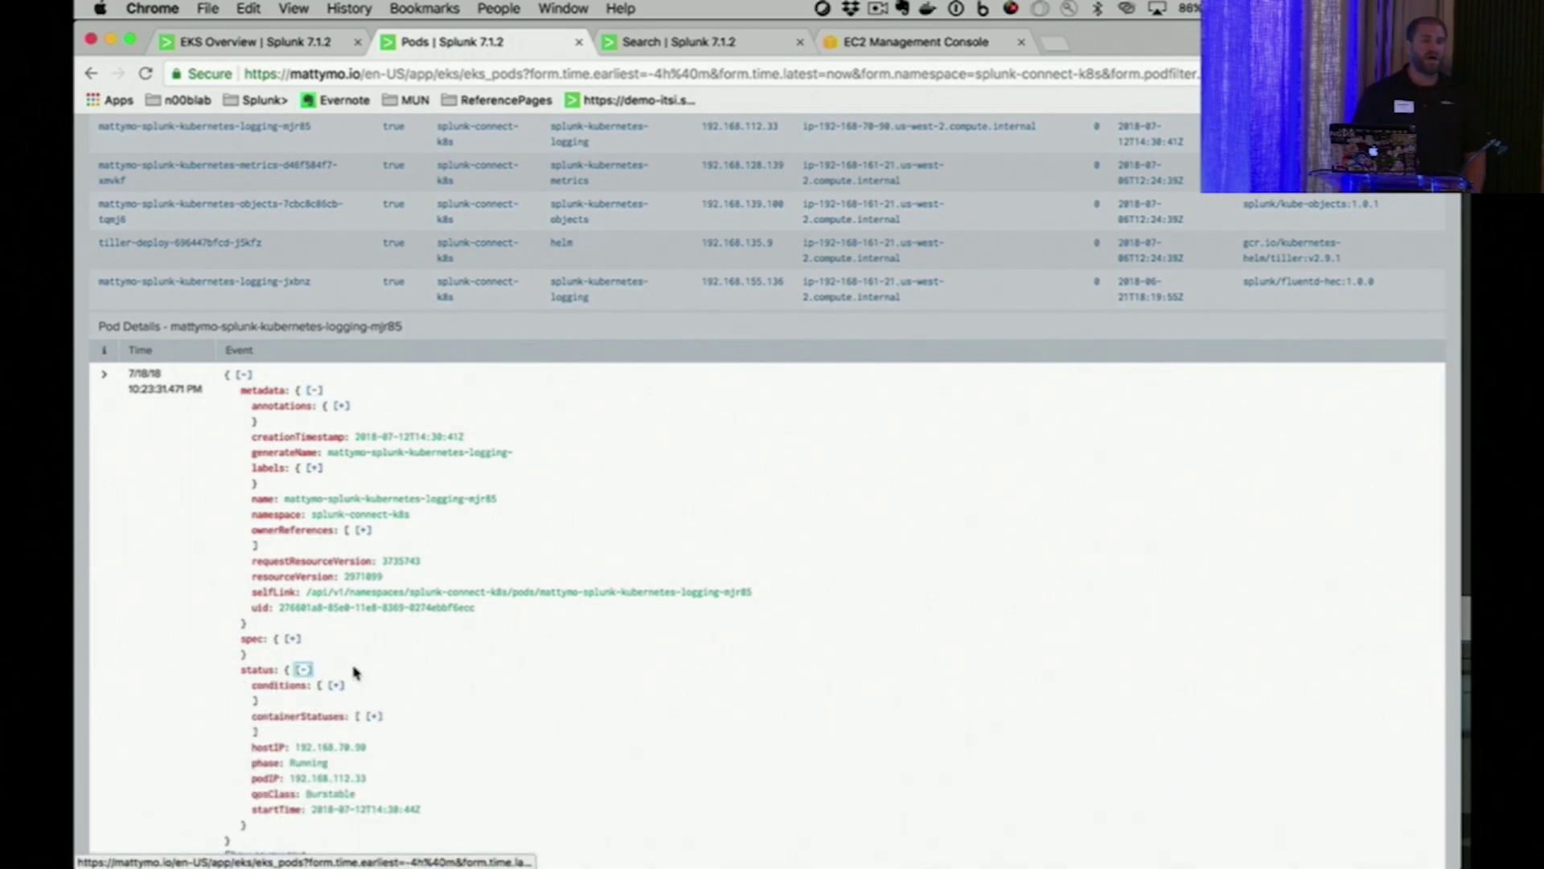
scroll(448, 699, down, 3)
click(374, 601)
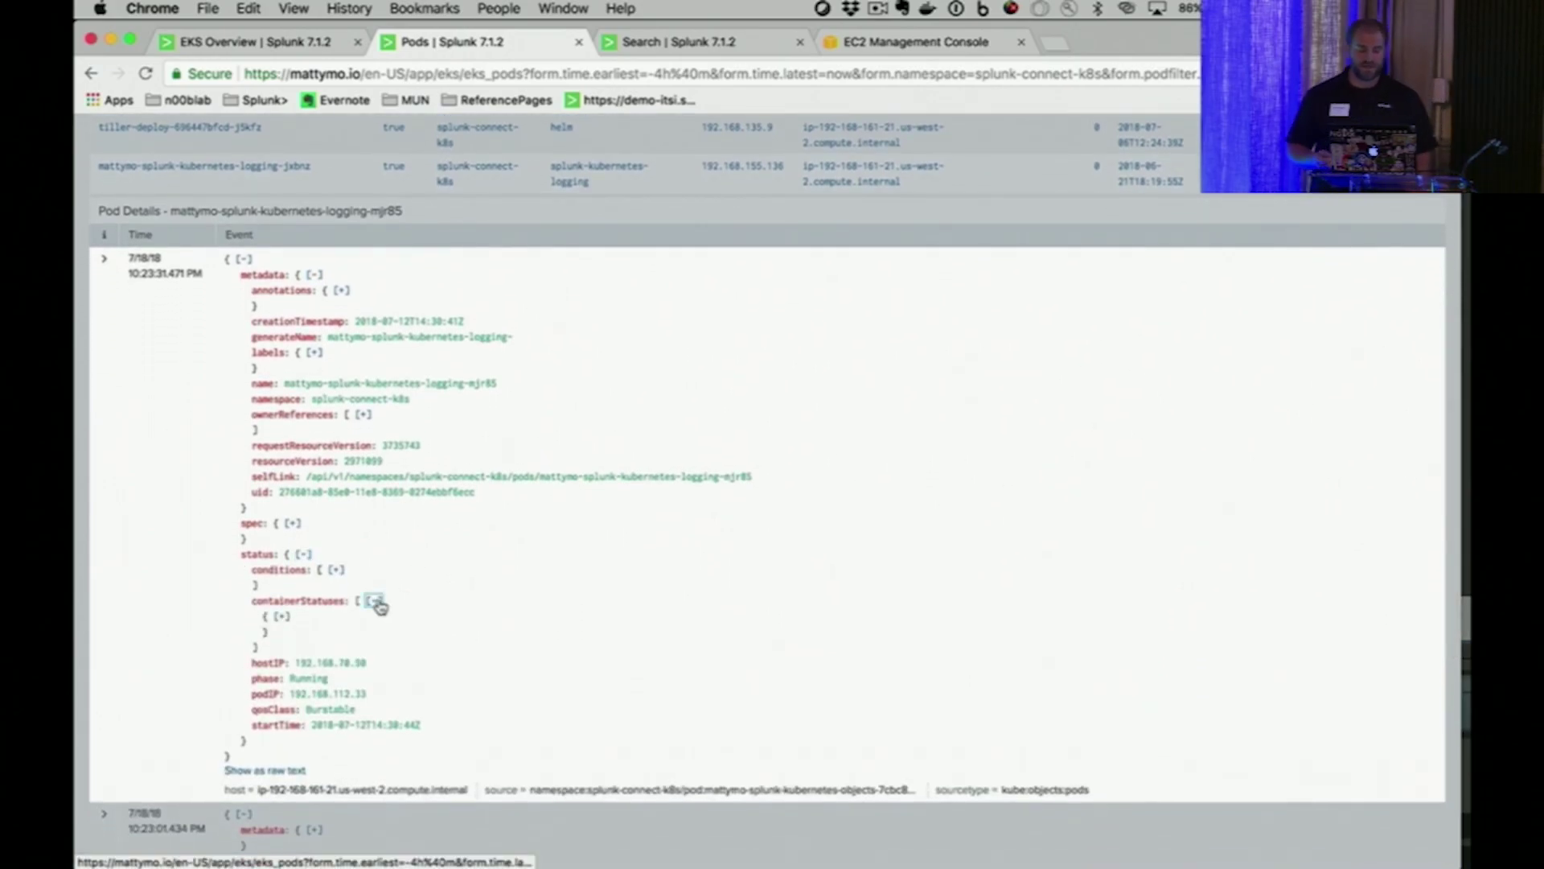
scroll(466, 640, down, 5)
click(280, 301)
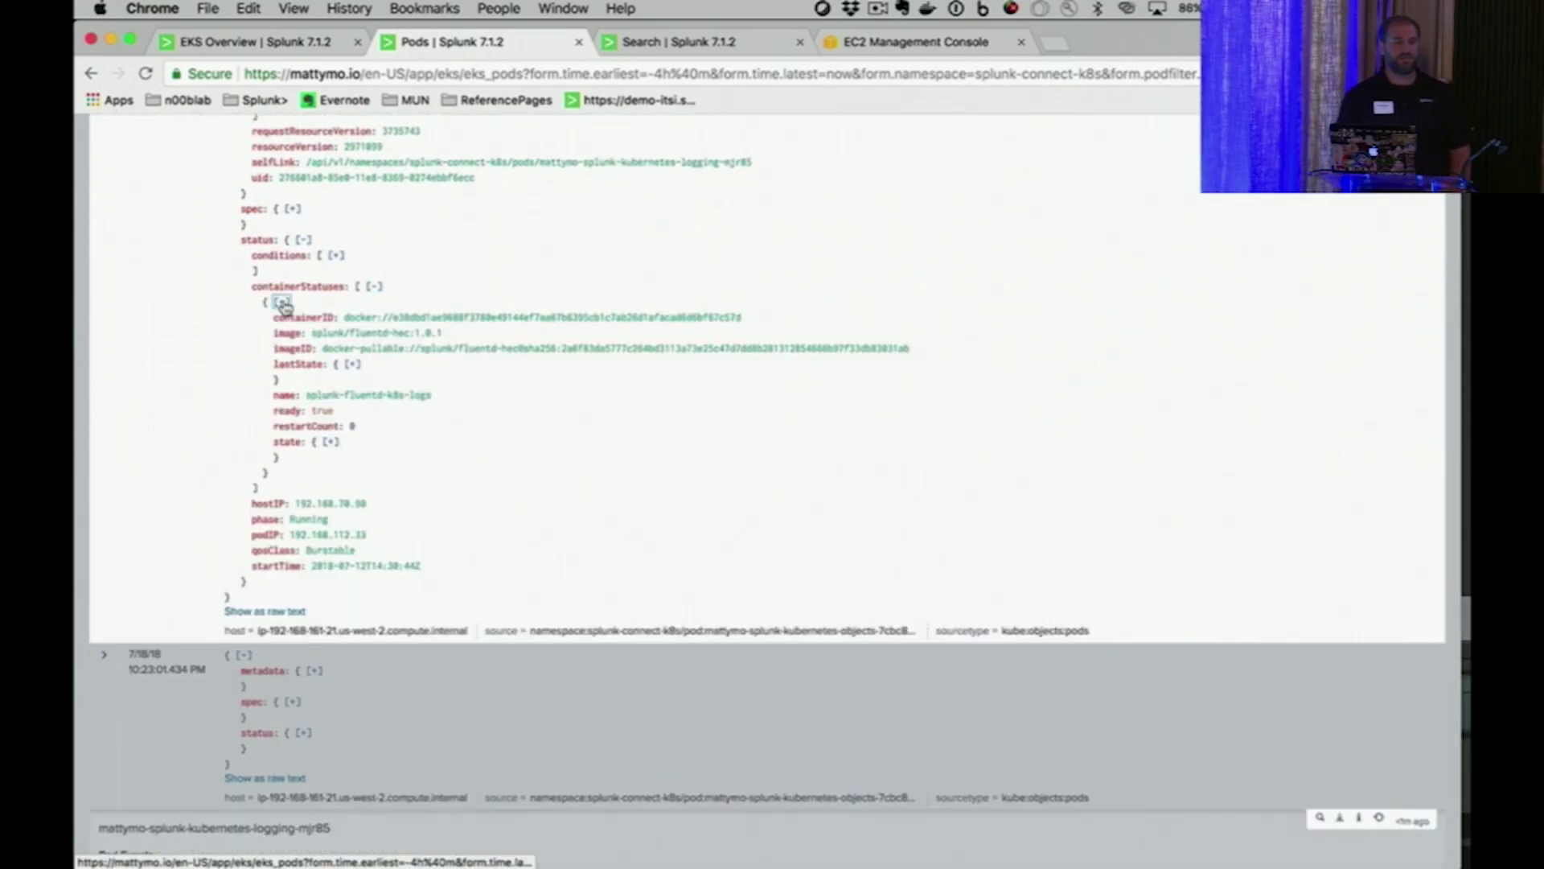
Open the Pod Events panel as a full search in a new tab
scroll(442, 519, down, 4)
scroll(459, 490, down, 3)
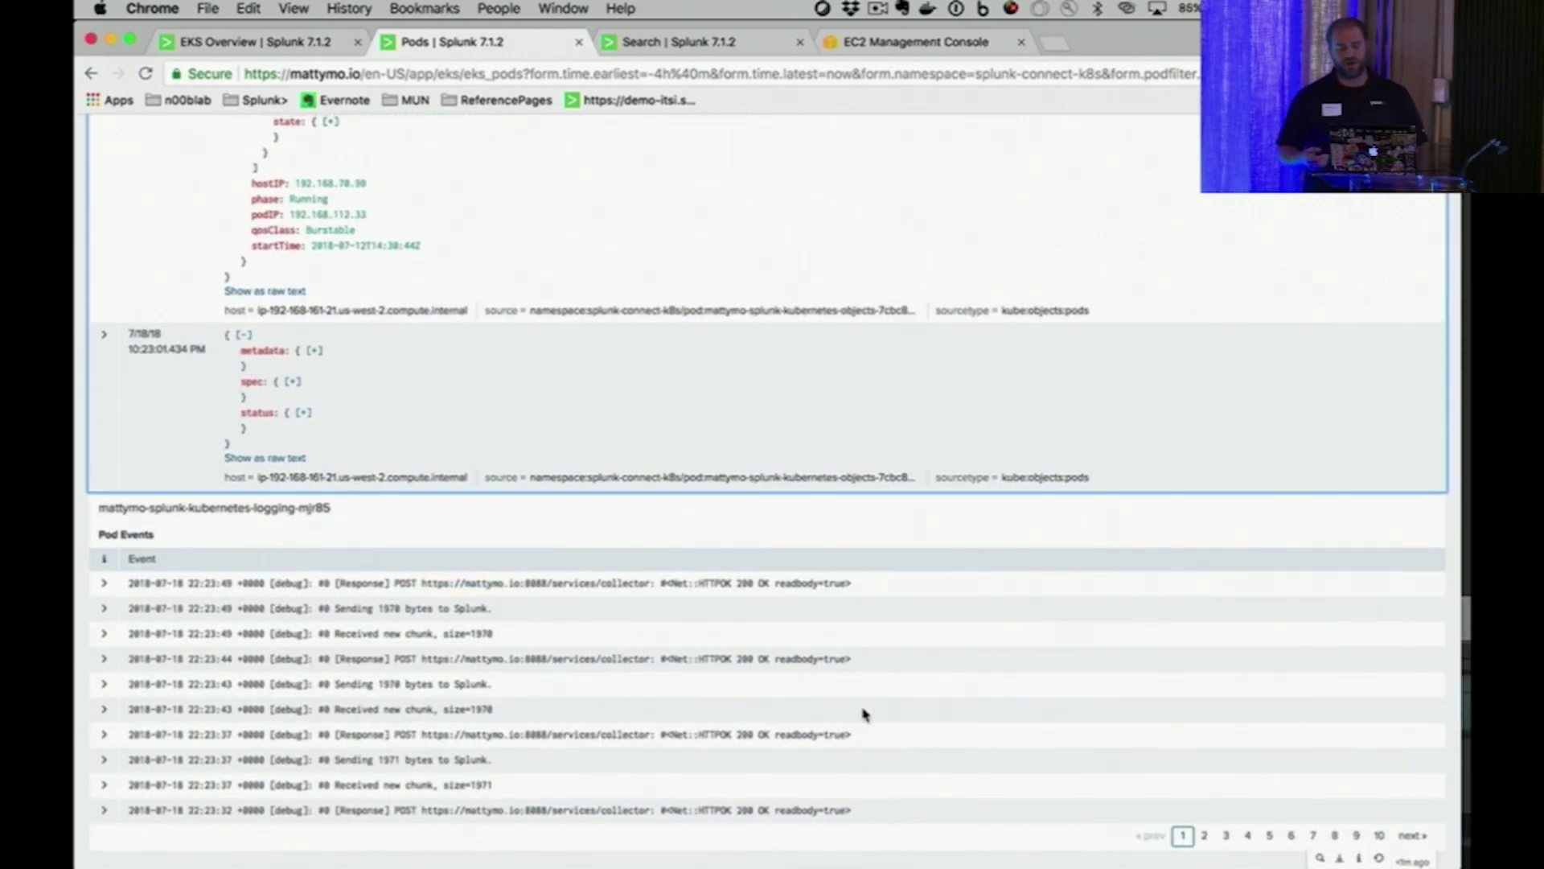
click(1319, 858)
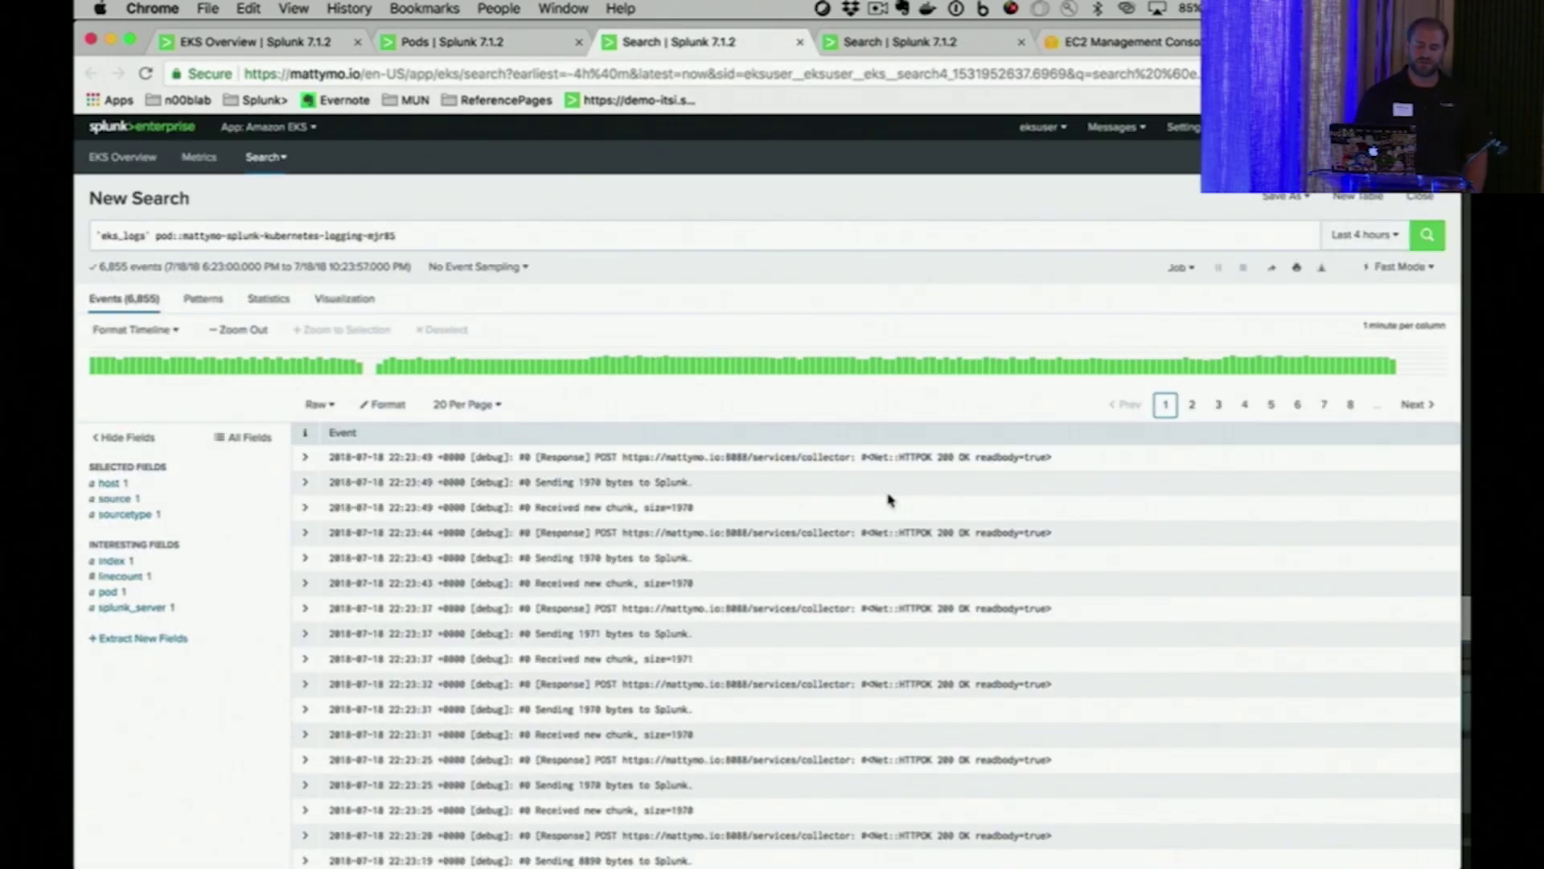
Scroll through the 6,855 eks_logs events showing logging pod mjr85's HEC debug messages
scroll(911, 648, down, 2)
scroll(911, 648, down, 2)
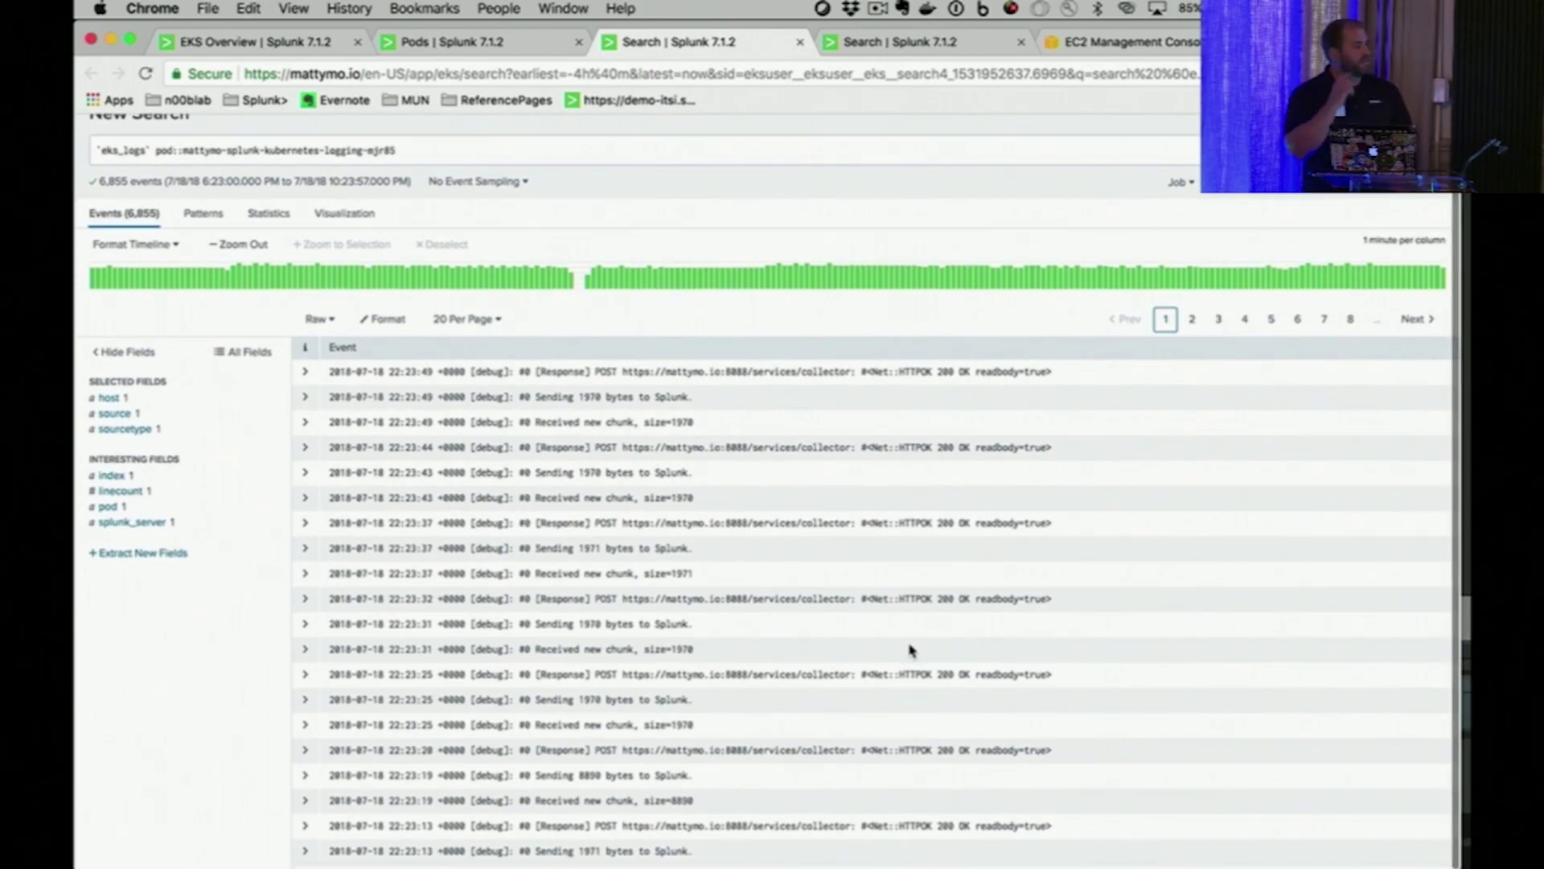
scroll(910, 648, up, 3)
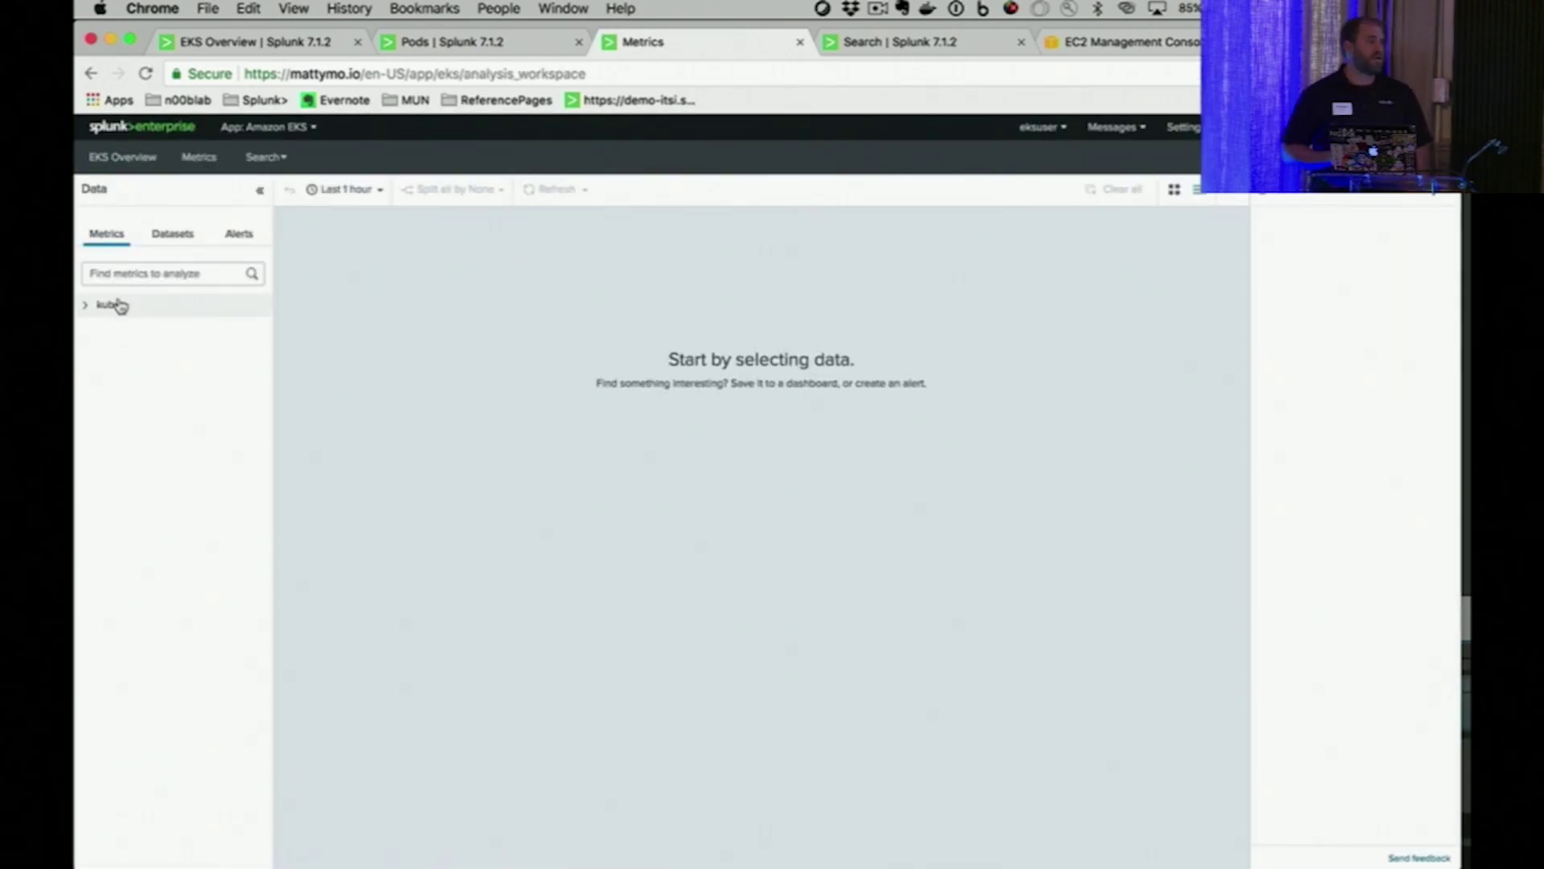
Chart the kube pod cpu usage_rate and memory usage metrics
click(119, 305)
click(128, 419)
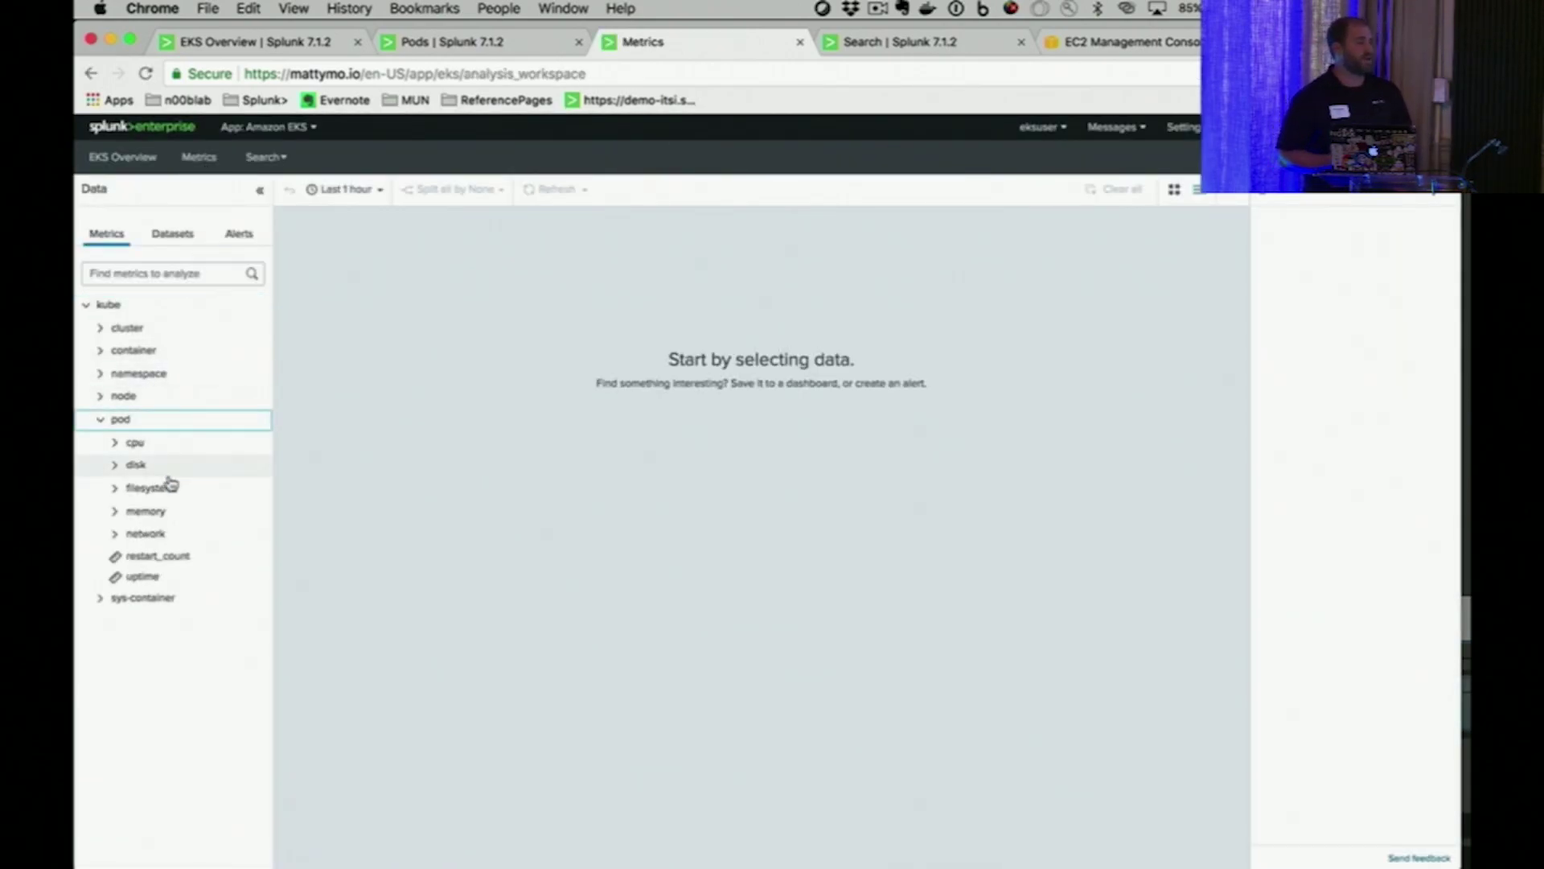
click(162, 442)
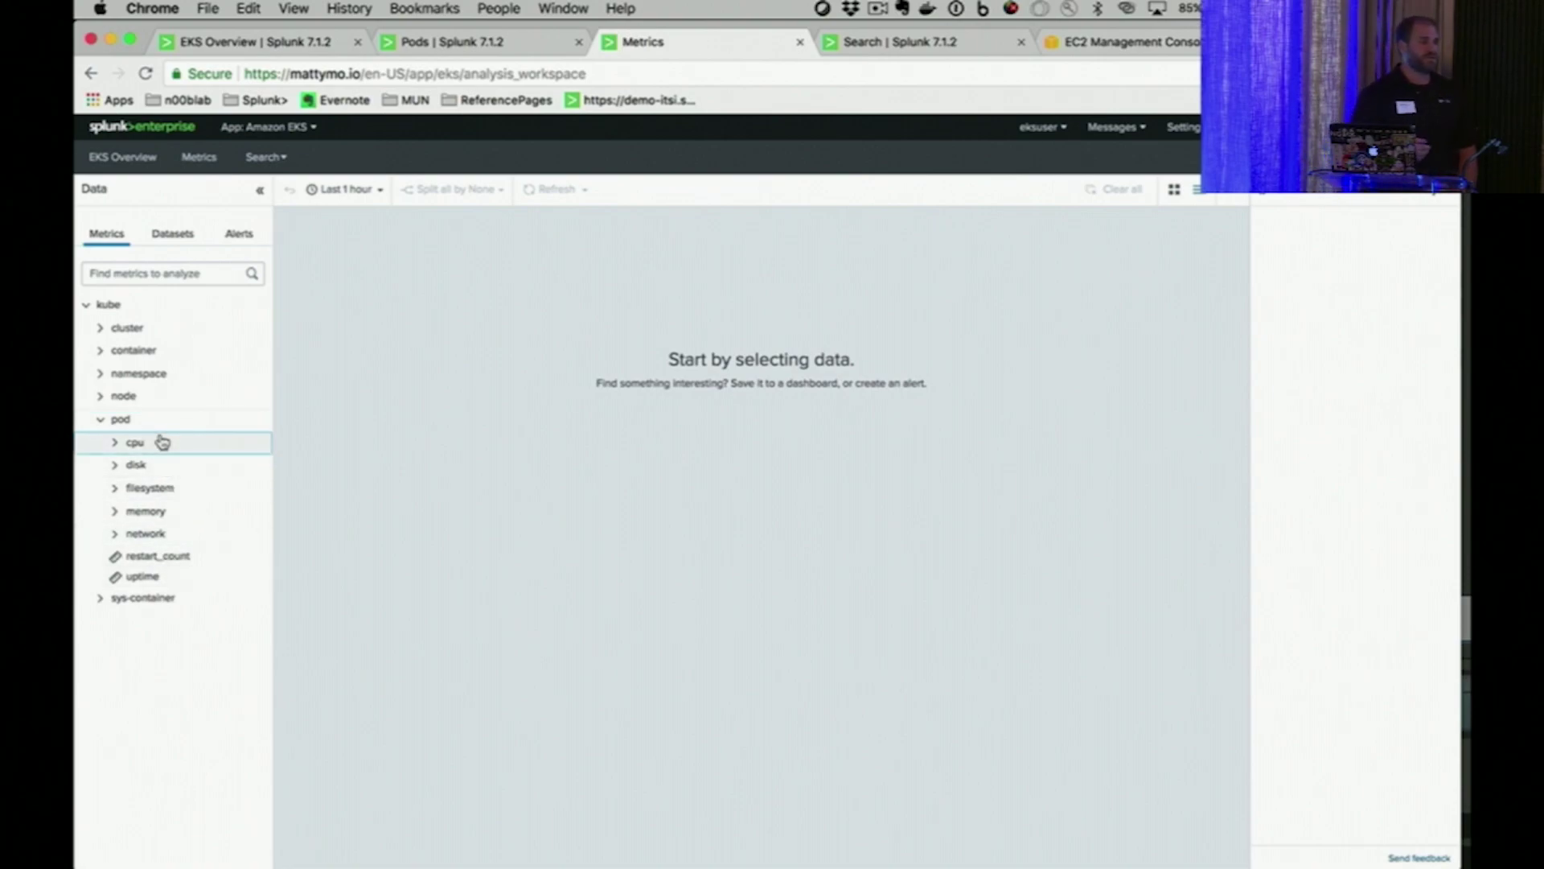
click(173, 525)
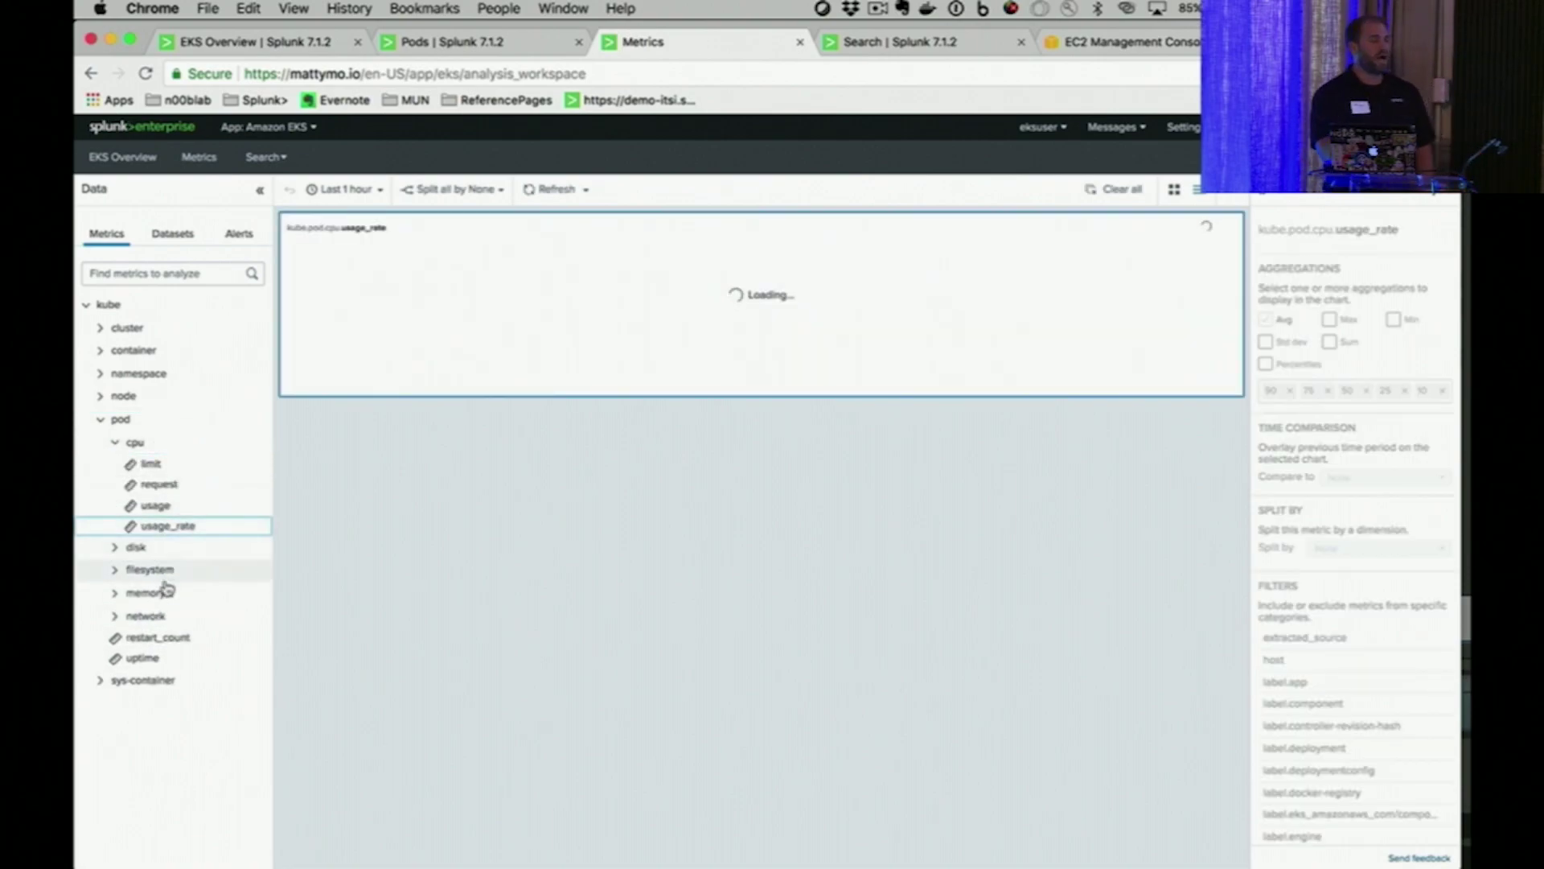
click(141, 615)
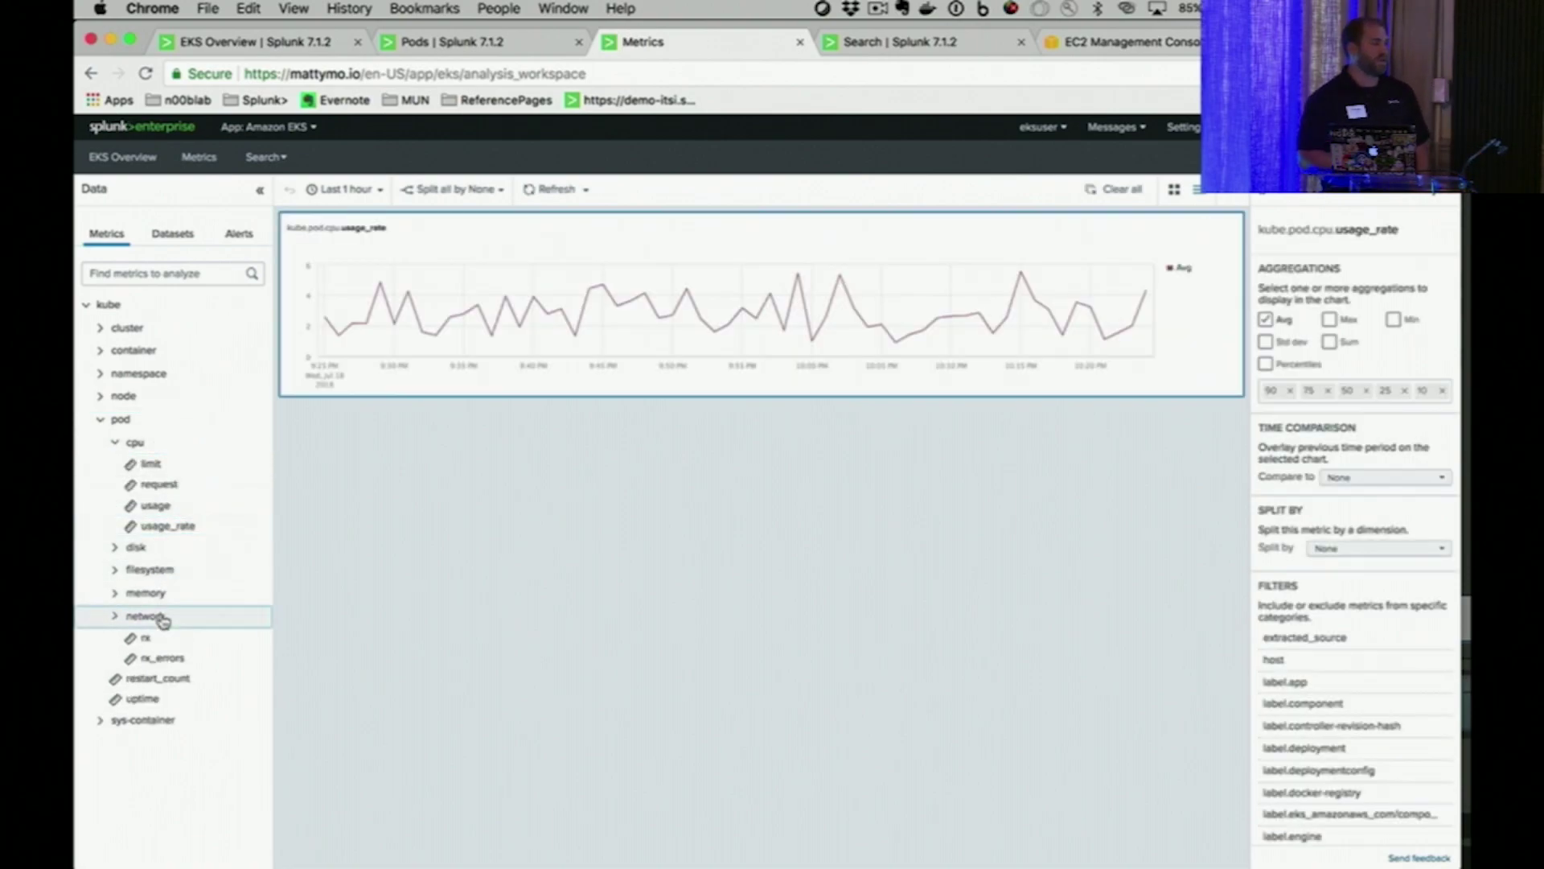
click(198, 591)
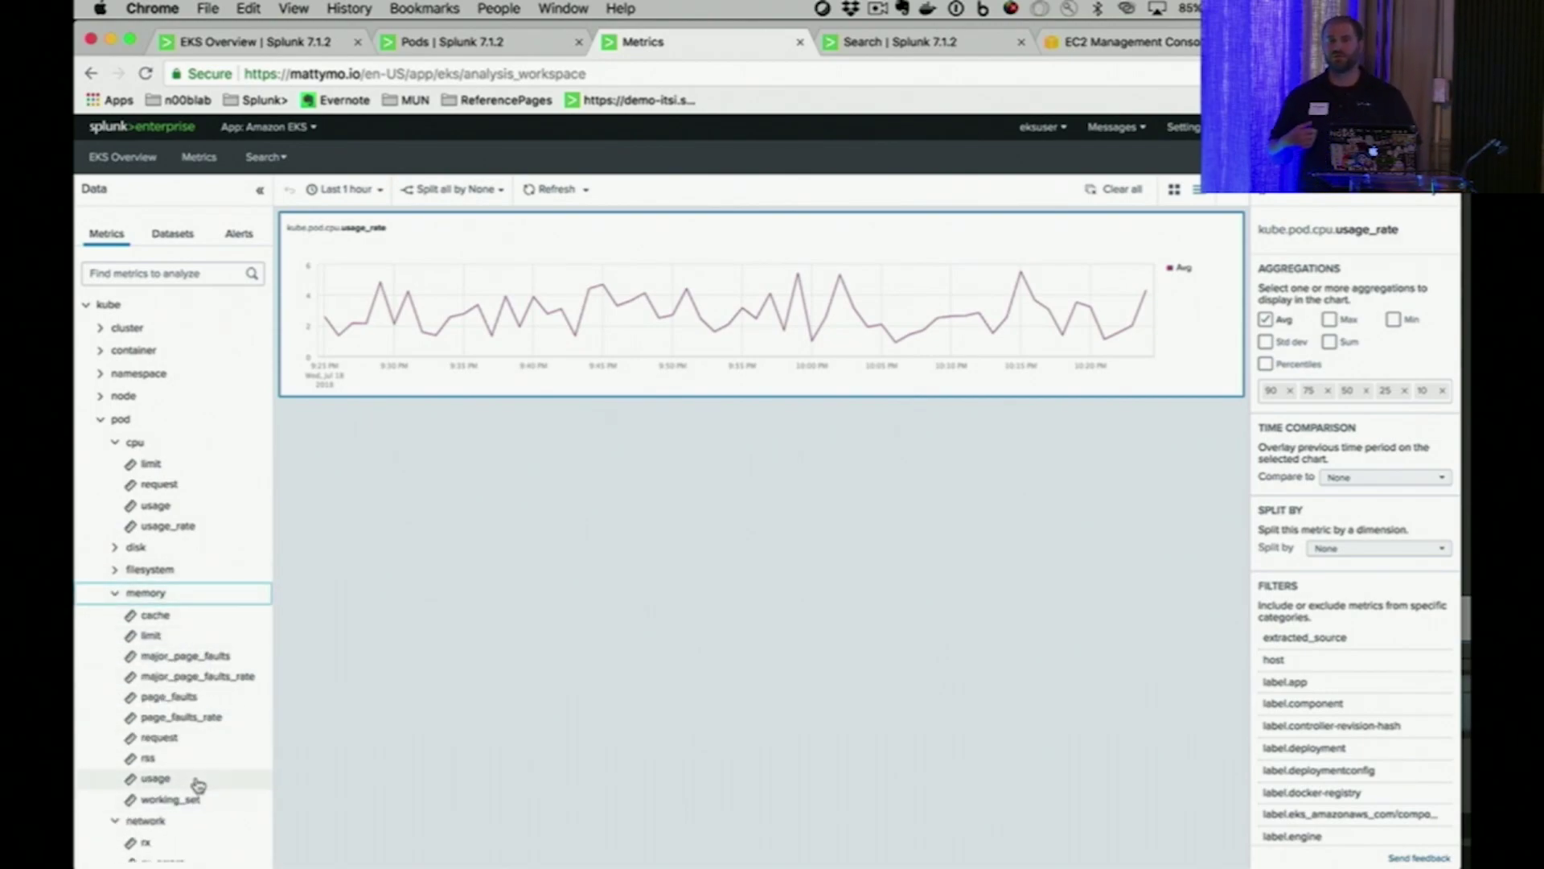
click(198, 779)
Set the charts to the last 48 hours and split them all by pod
click(372, 192)
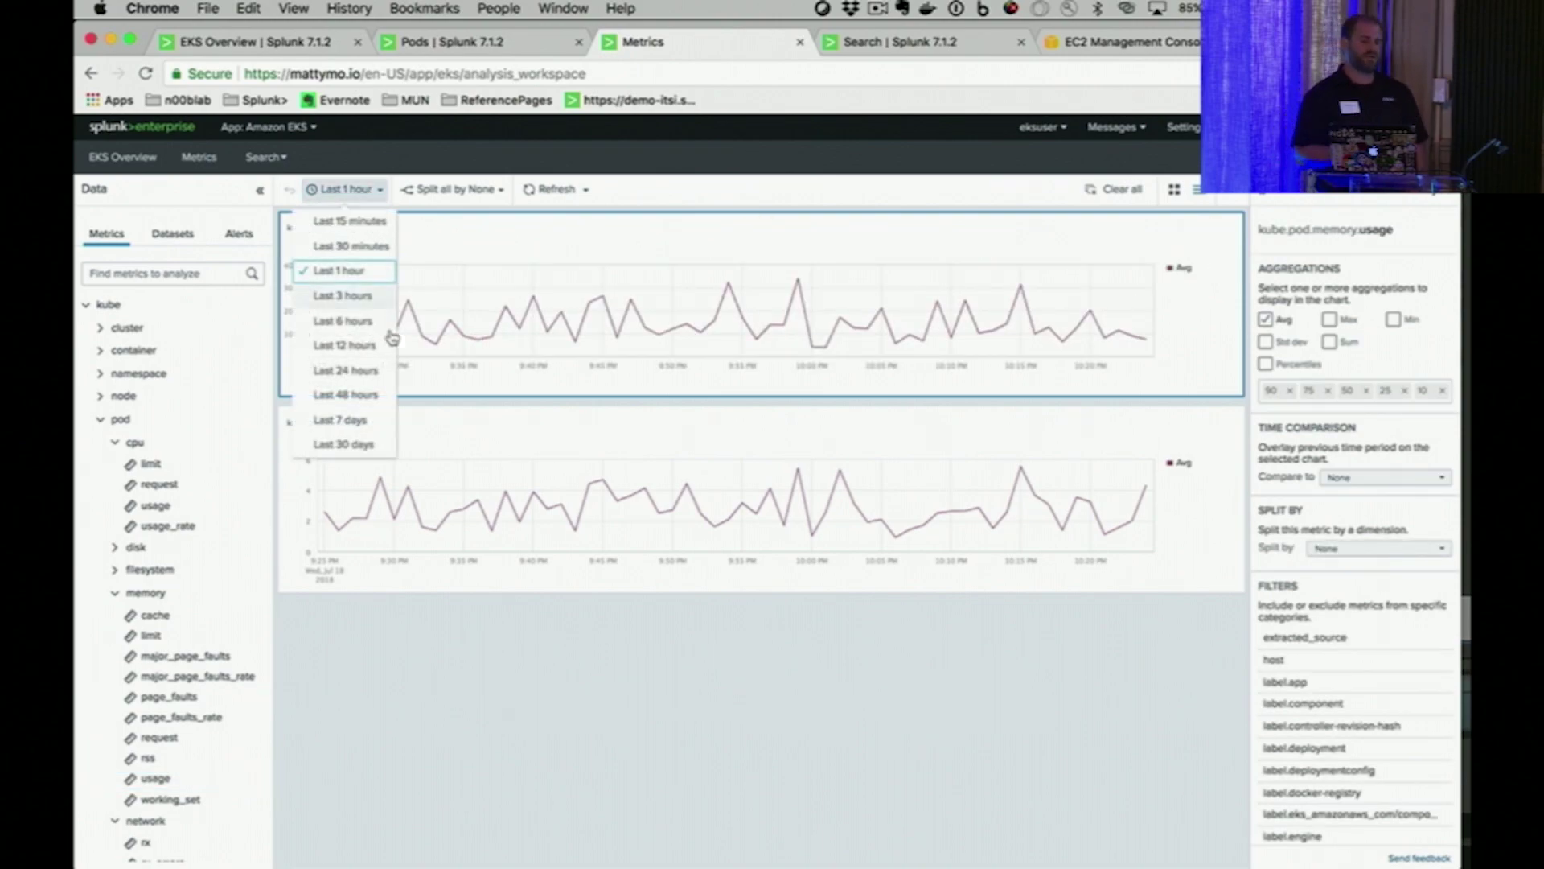
click(366, 394)
click(466, 189)
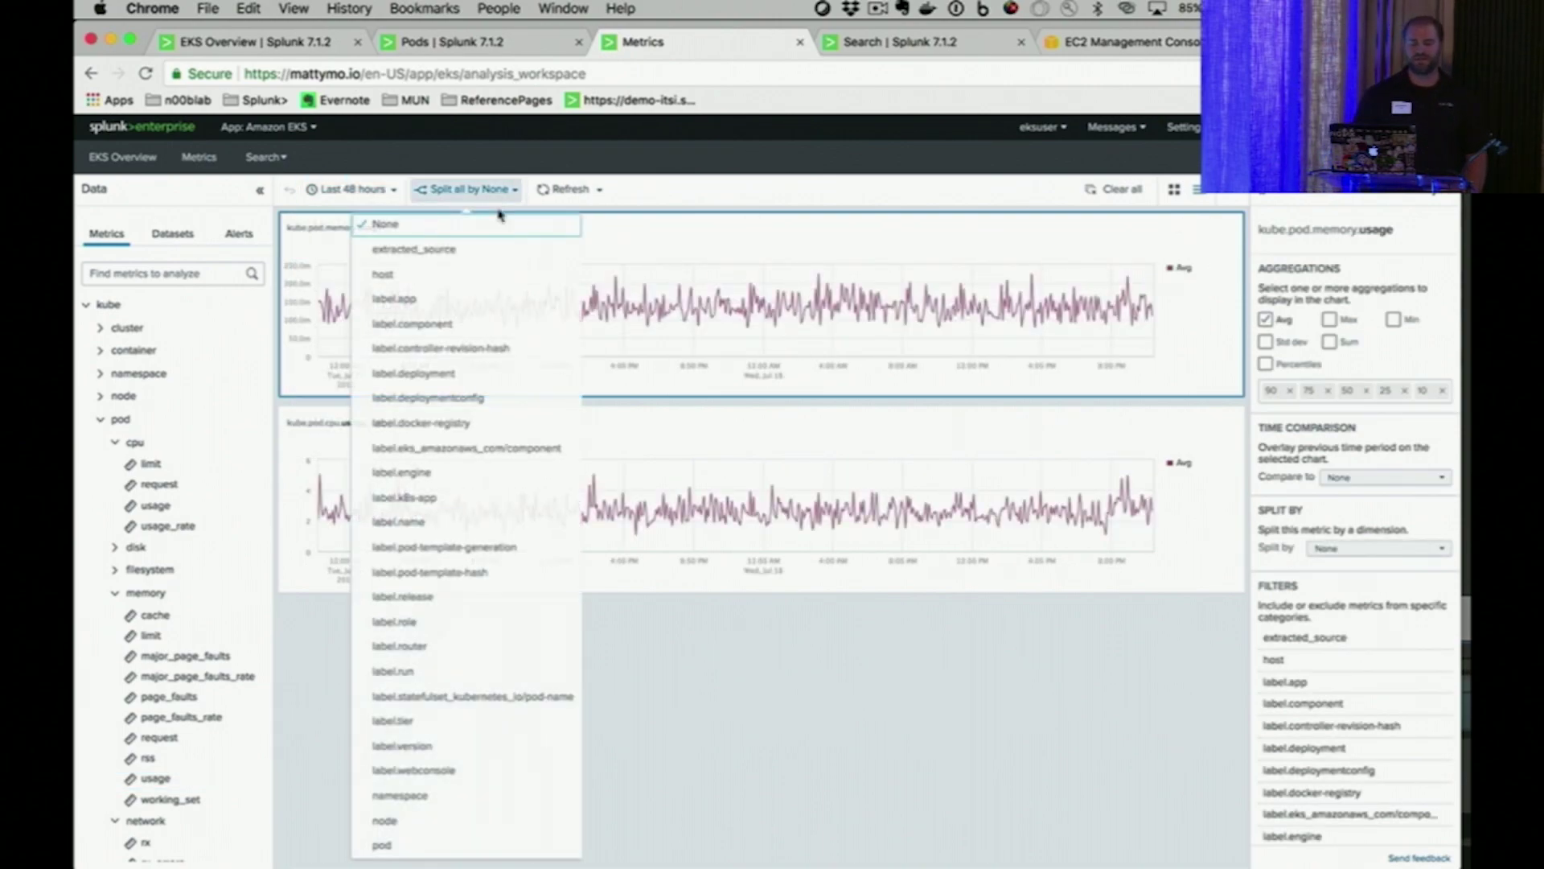
click(451, 844)
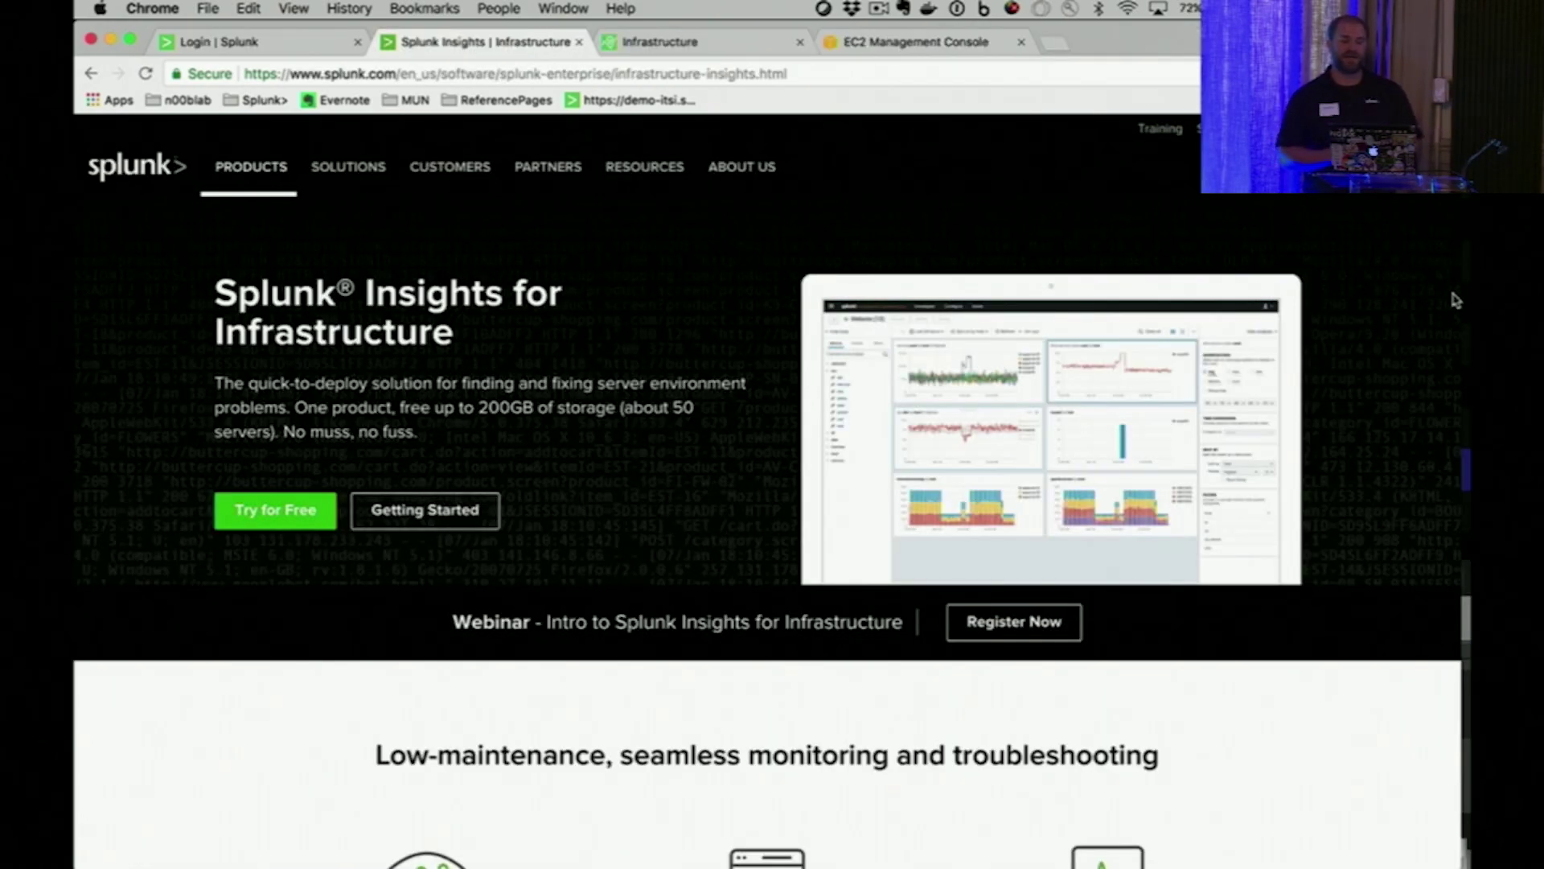
scroll(1454, 300, down, 5)
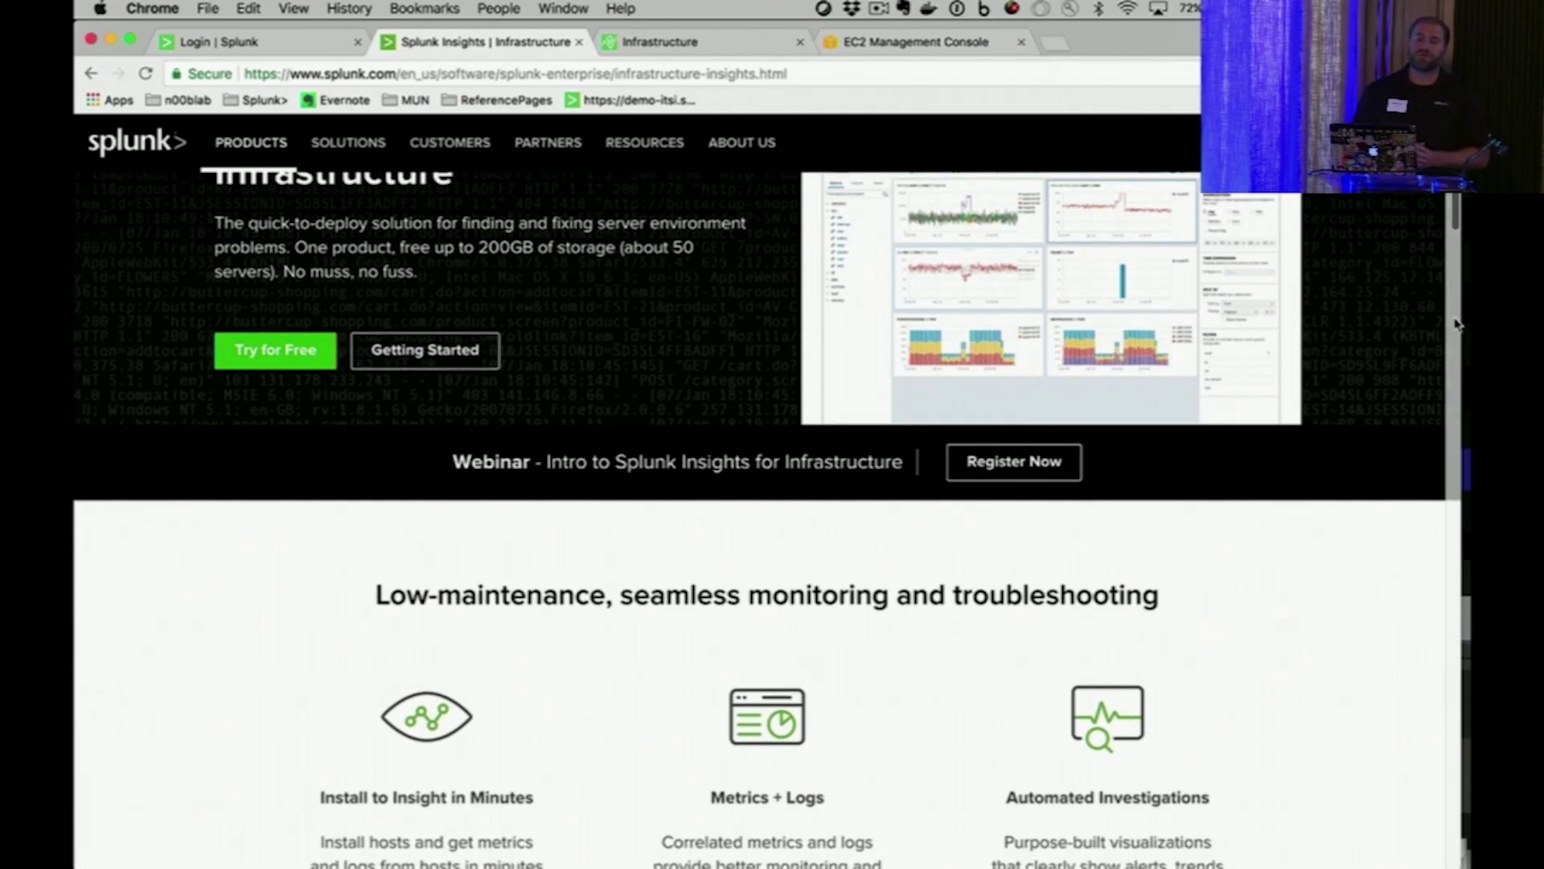
Review the AWS integration under Configure Integrations, then list the 33 monitored entities in Investigate
scroll(1455, 324, down, 4)
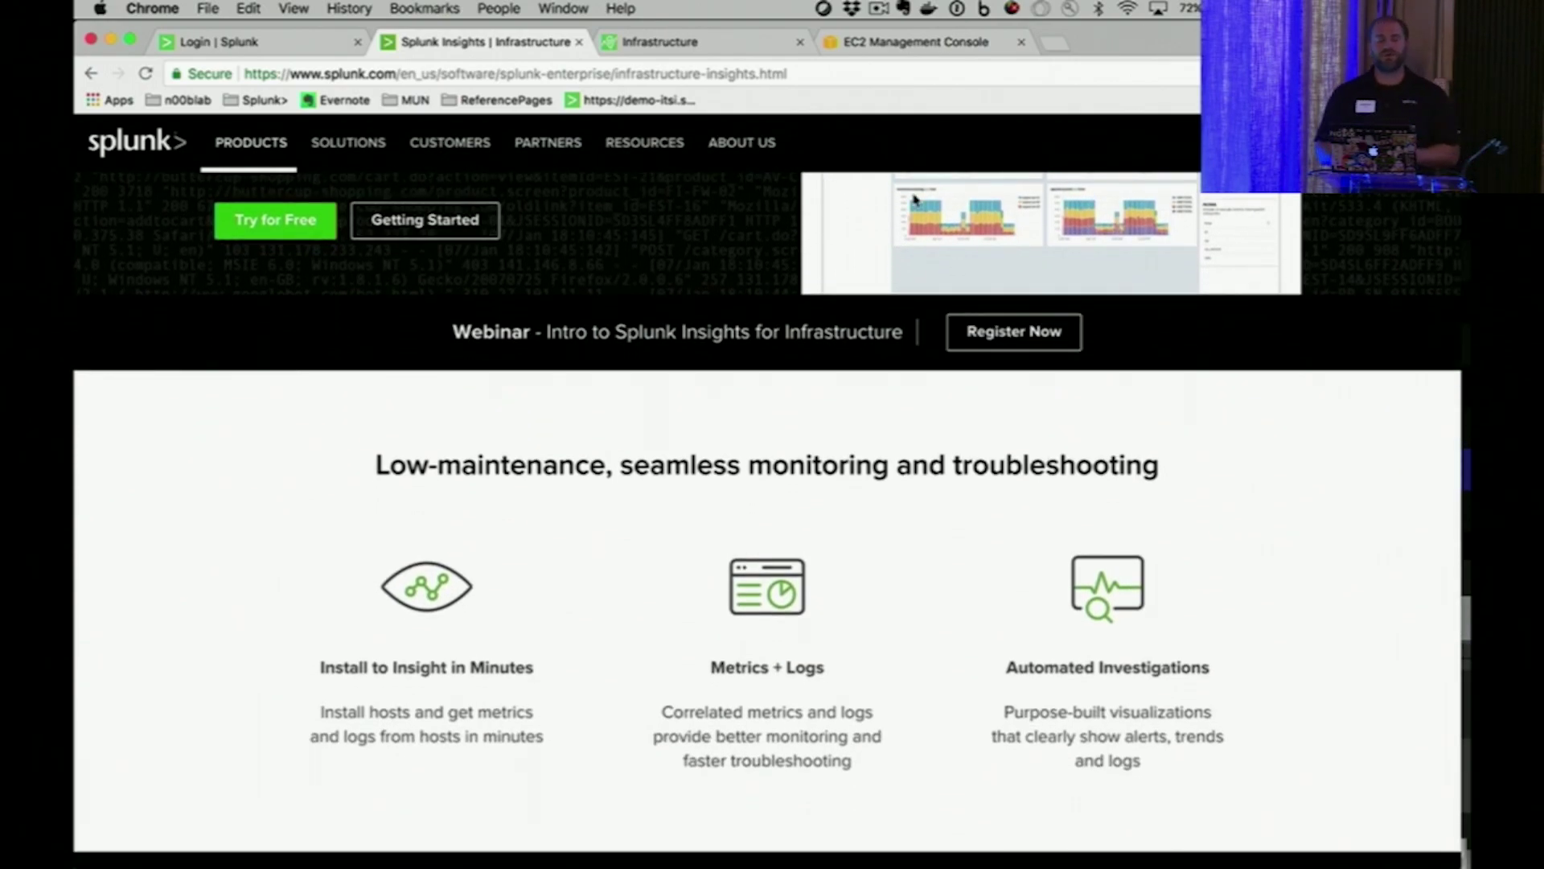
click(691, 54)
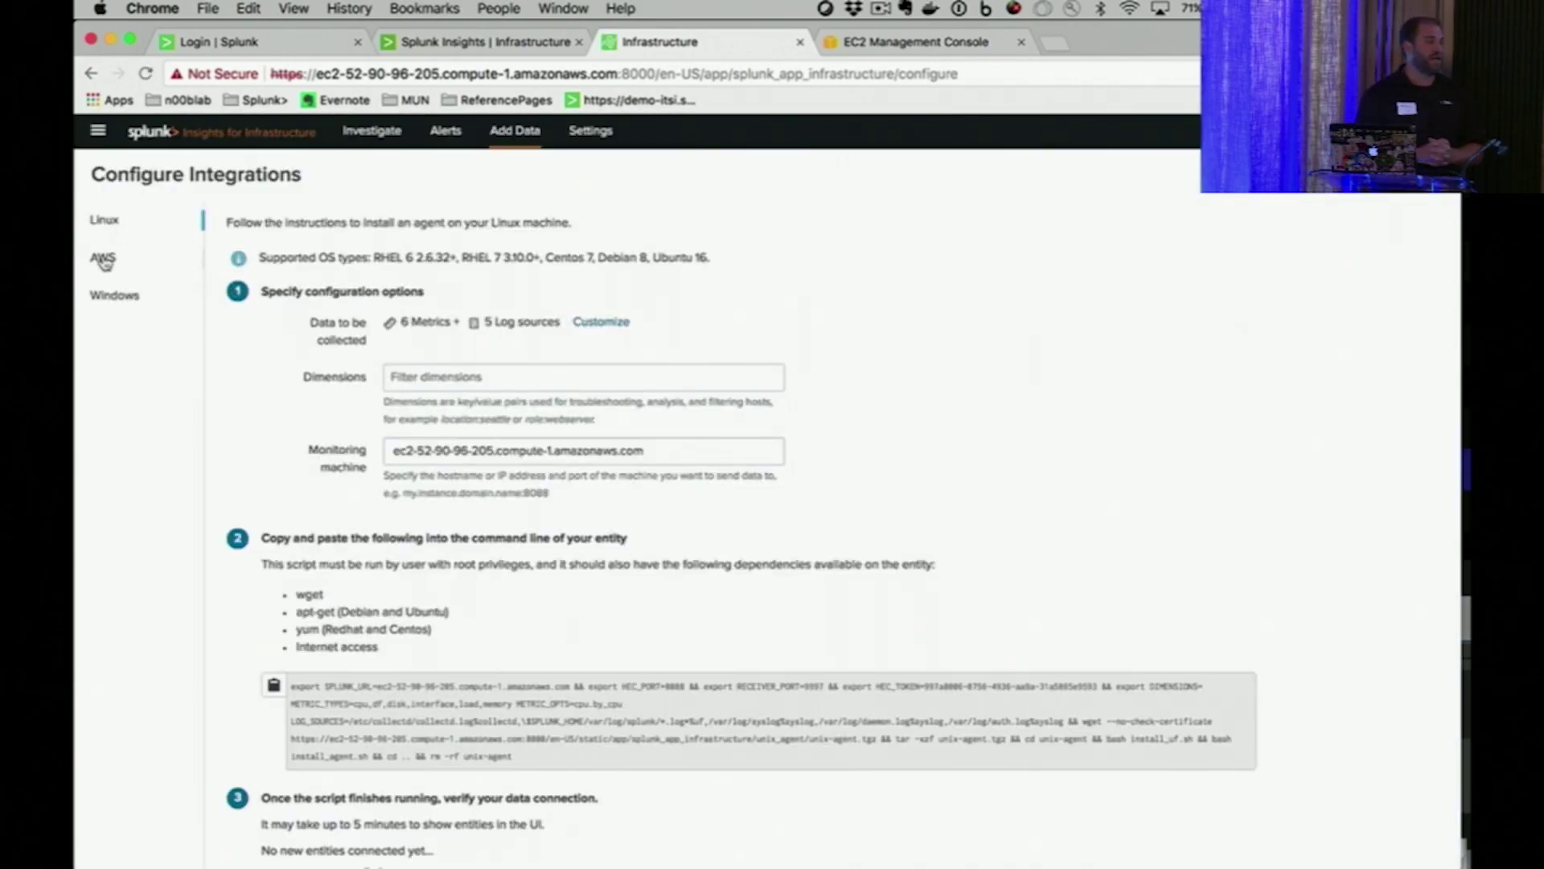
click(104, 259)
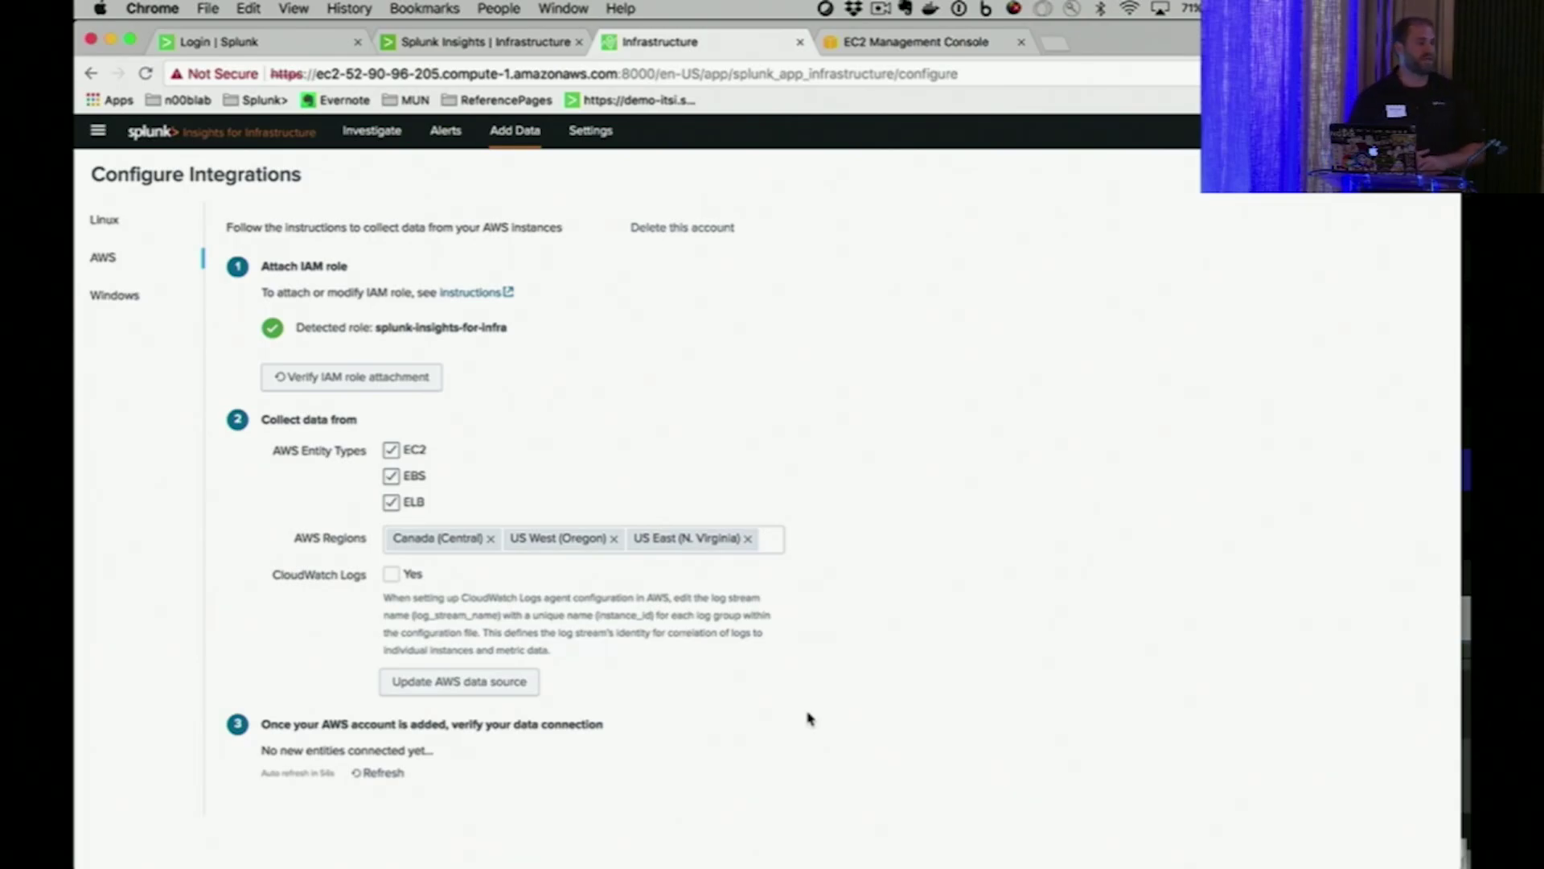
click(398, 141)
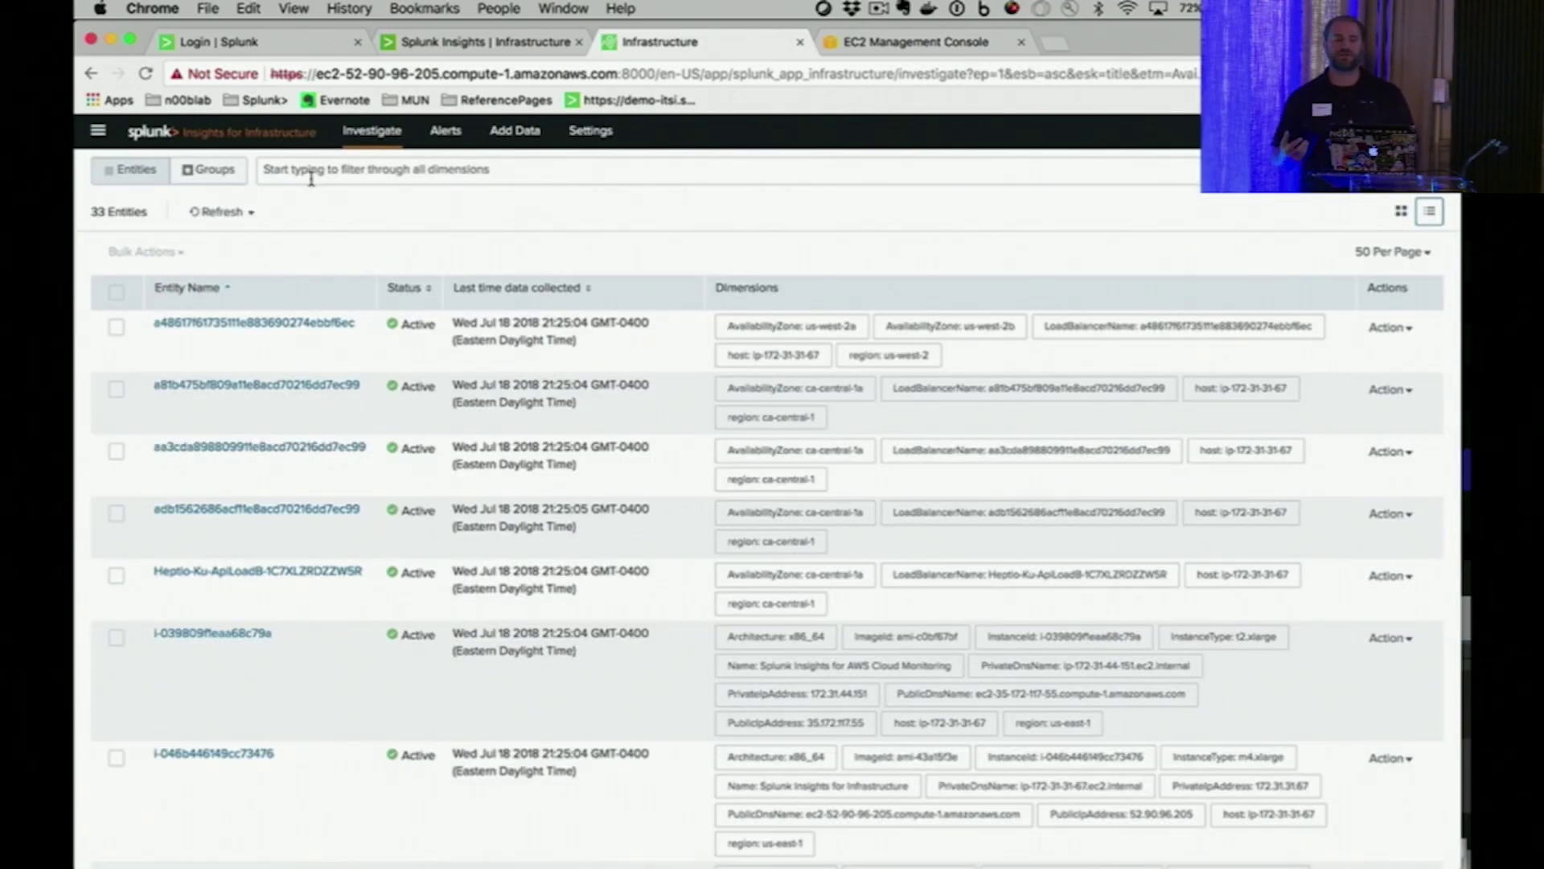
Filter the entities by region: us-west-2
click(311, 172)
text(region)
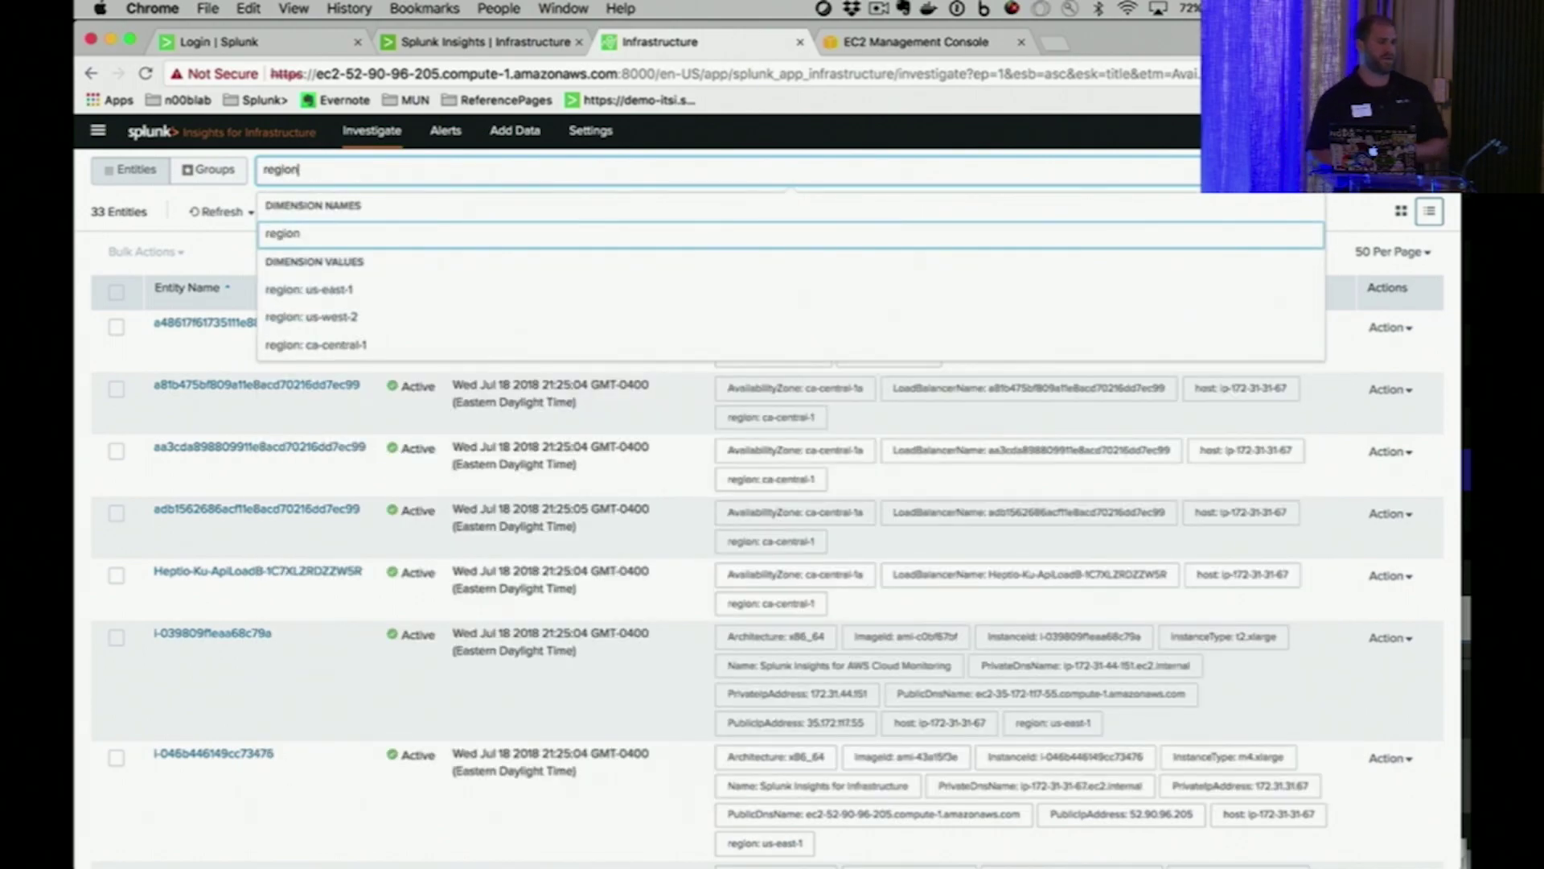
click(344, 317)
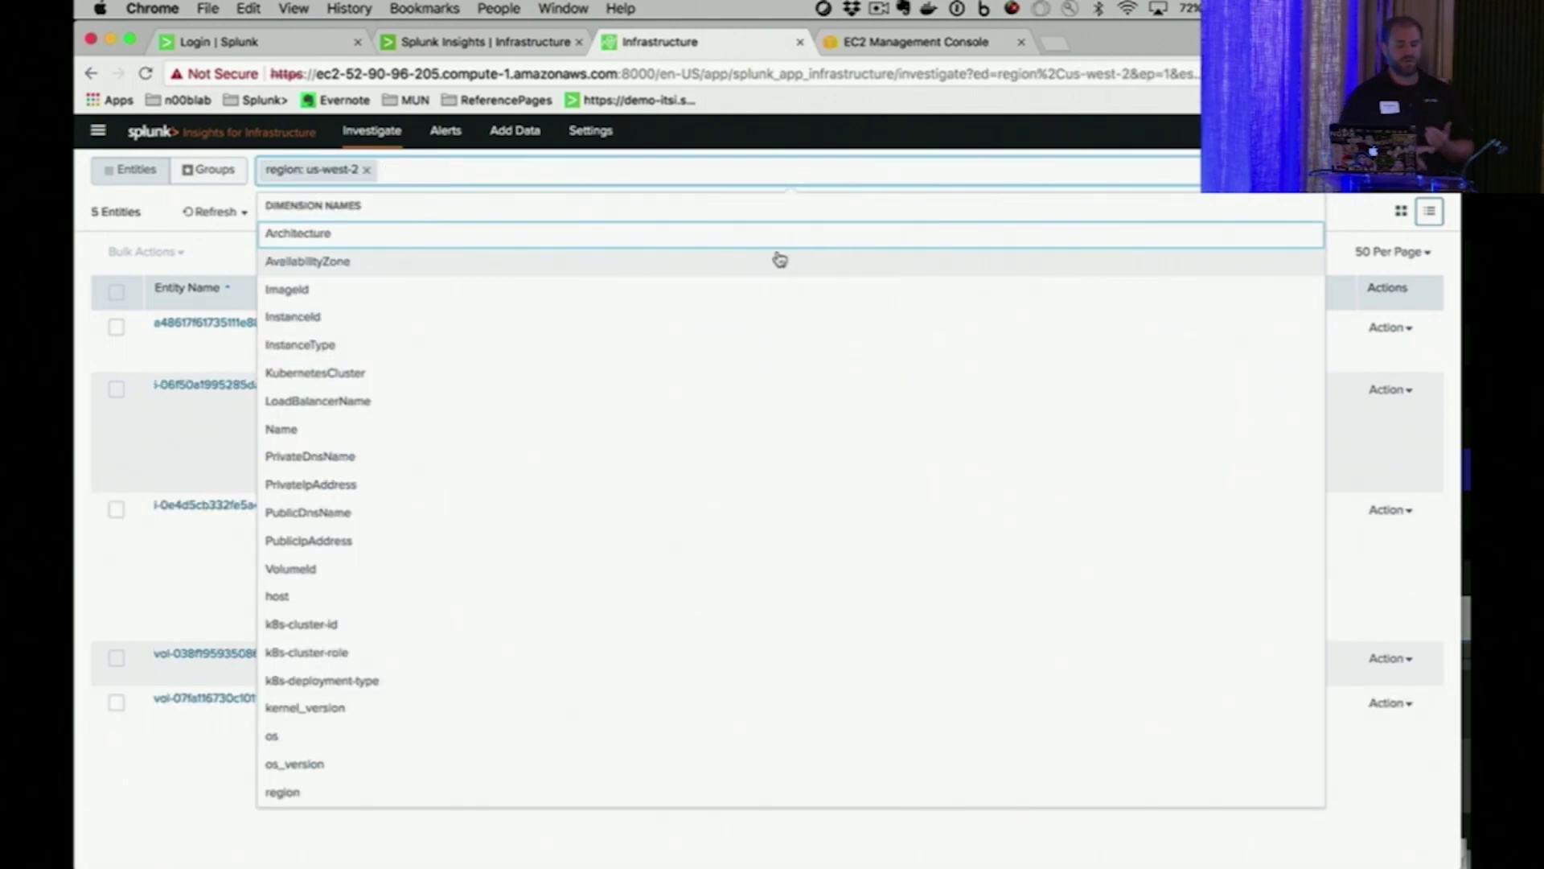
Show entities as grid tiles, switch to Groups, and open the eks-node-group-Node group
click(1400, 214)
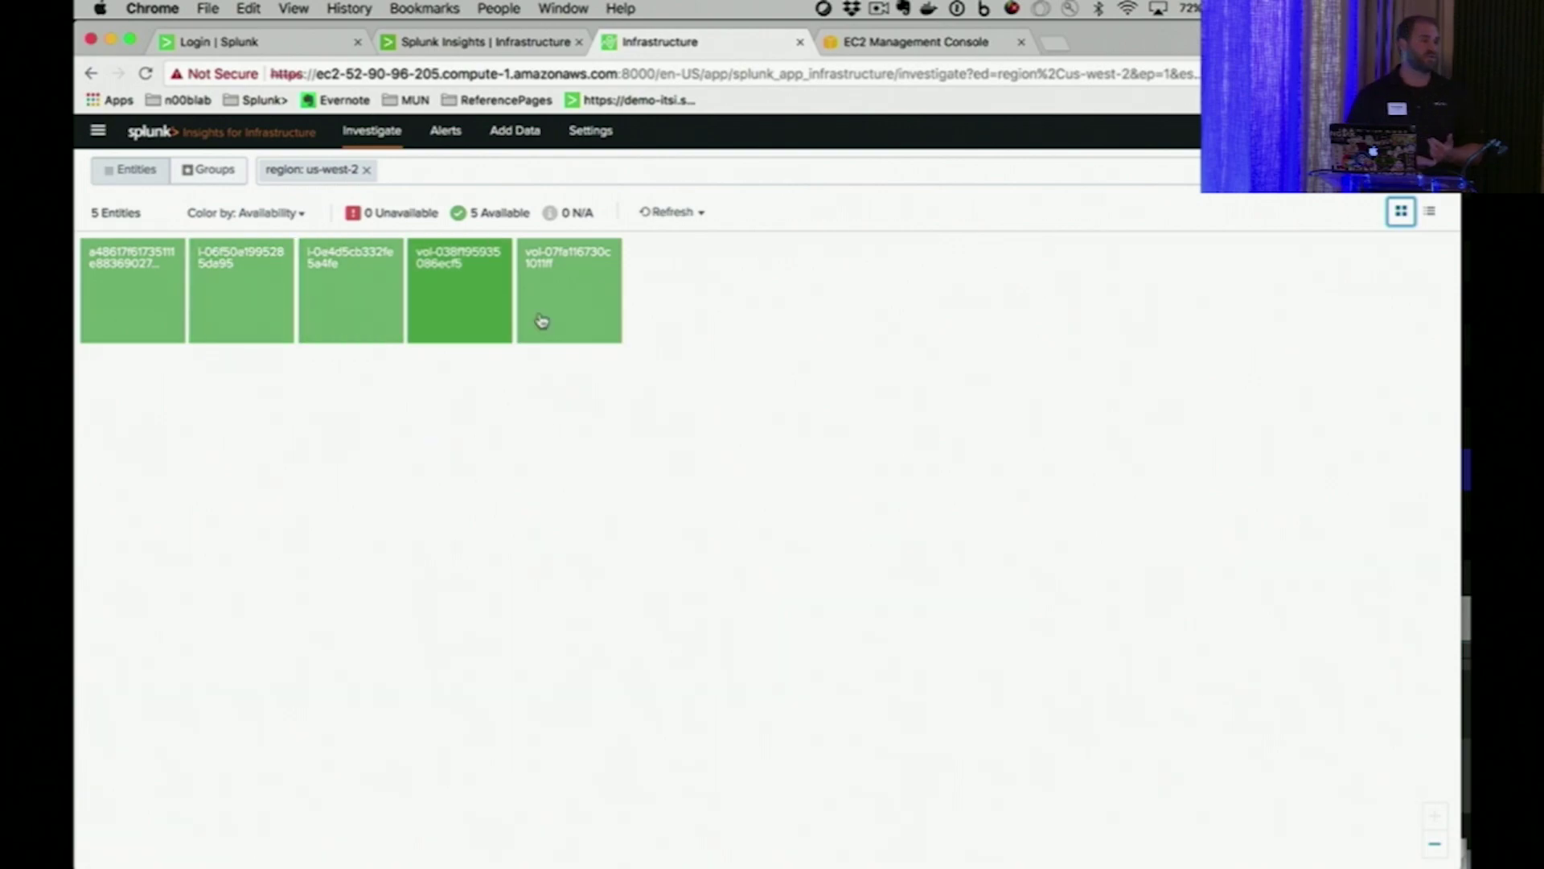
click(232, 180)
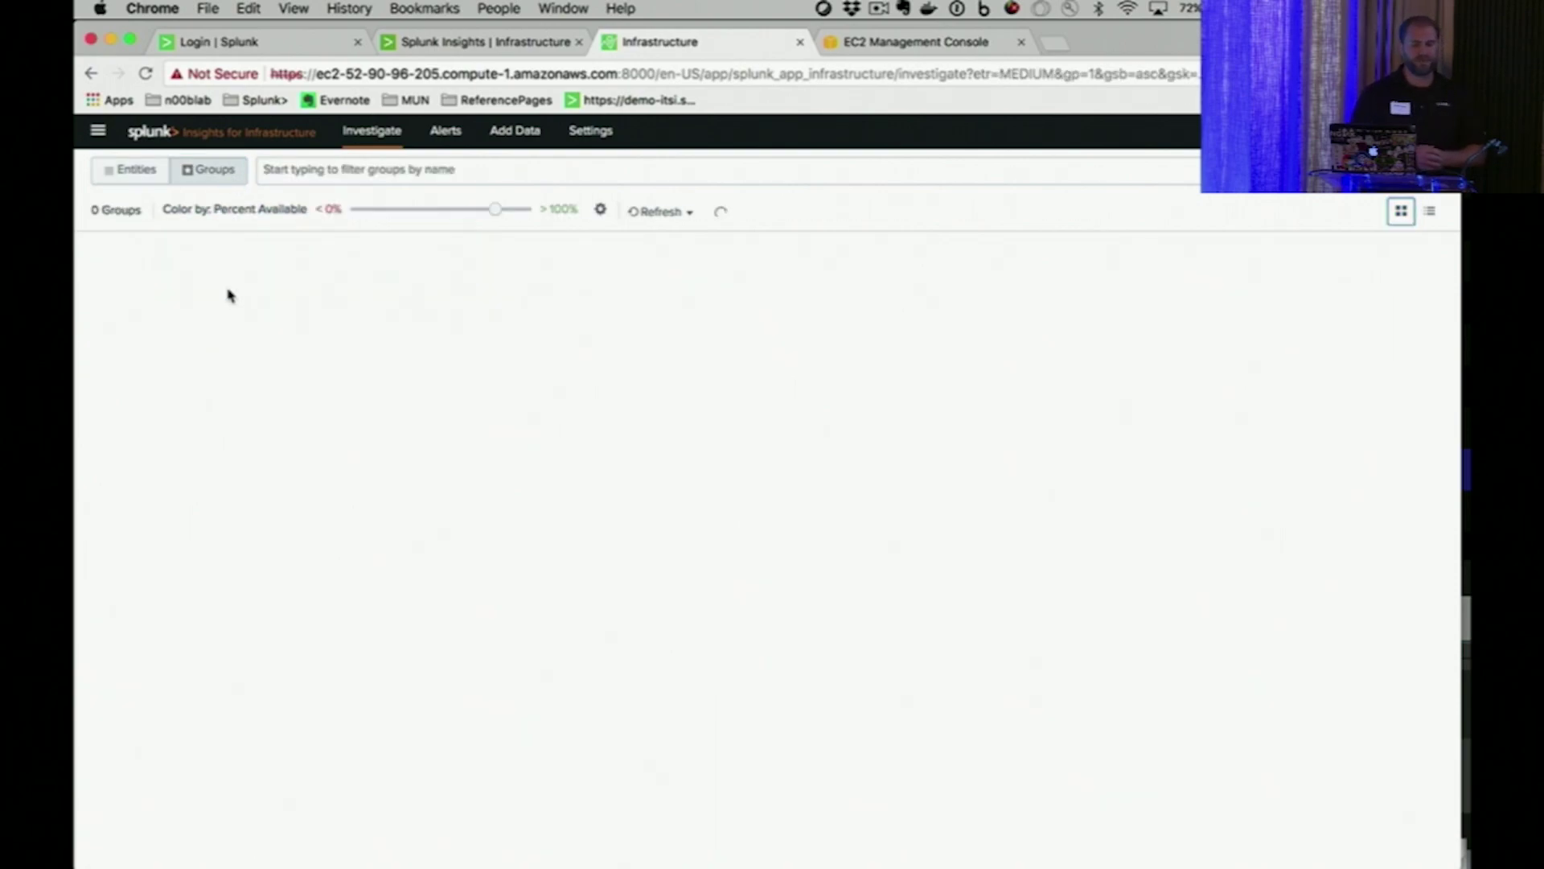
click(161, 275)
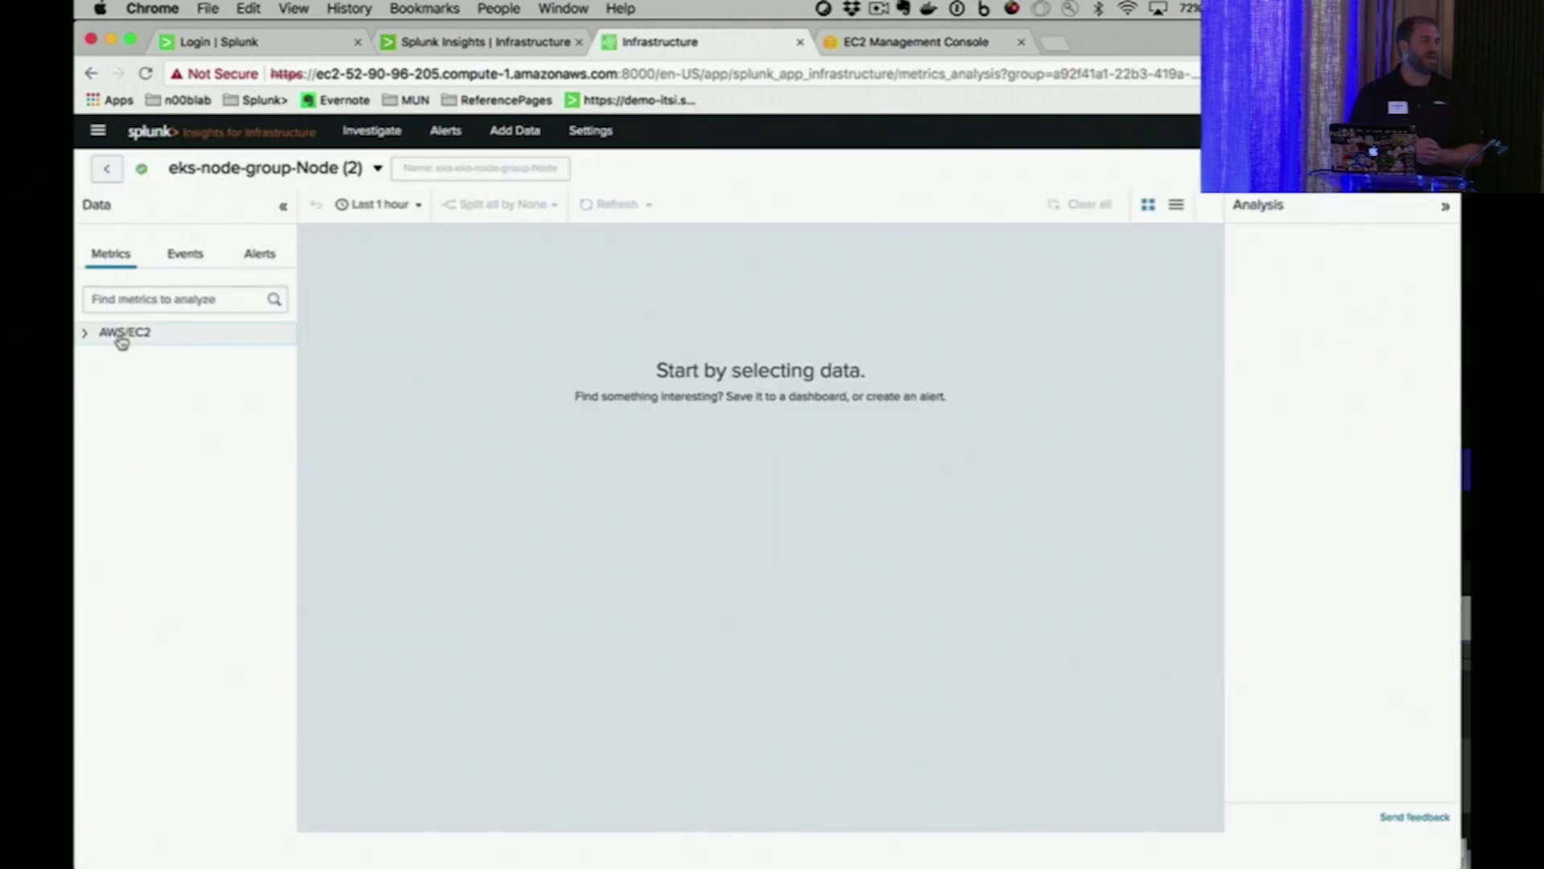
Chart AWS/EC2 CPUUtilization, NetworkIn, NetworkOut and StatusCheckFailed in a single-column list
click(121, 336)
click(187, 355)
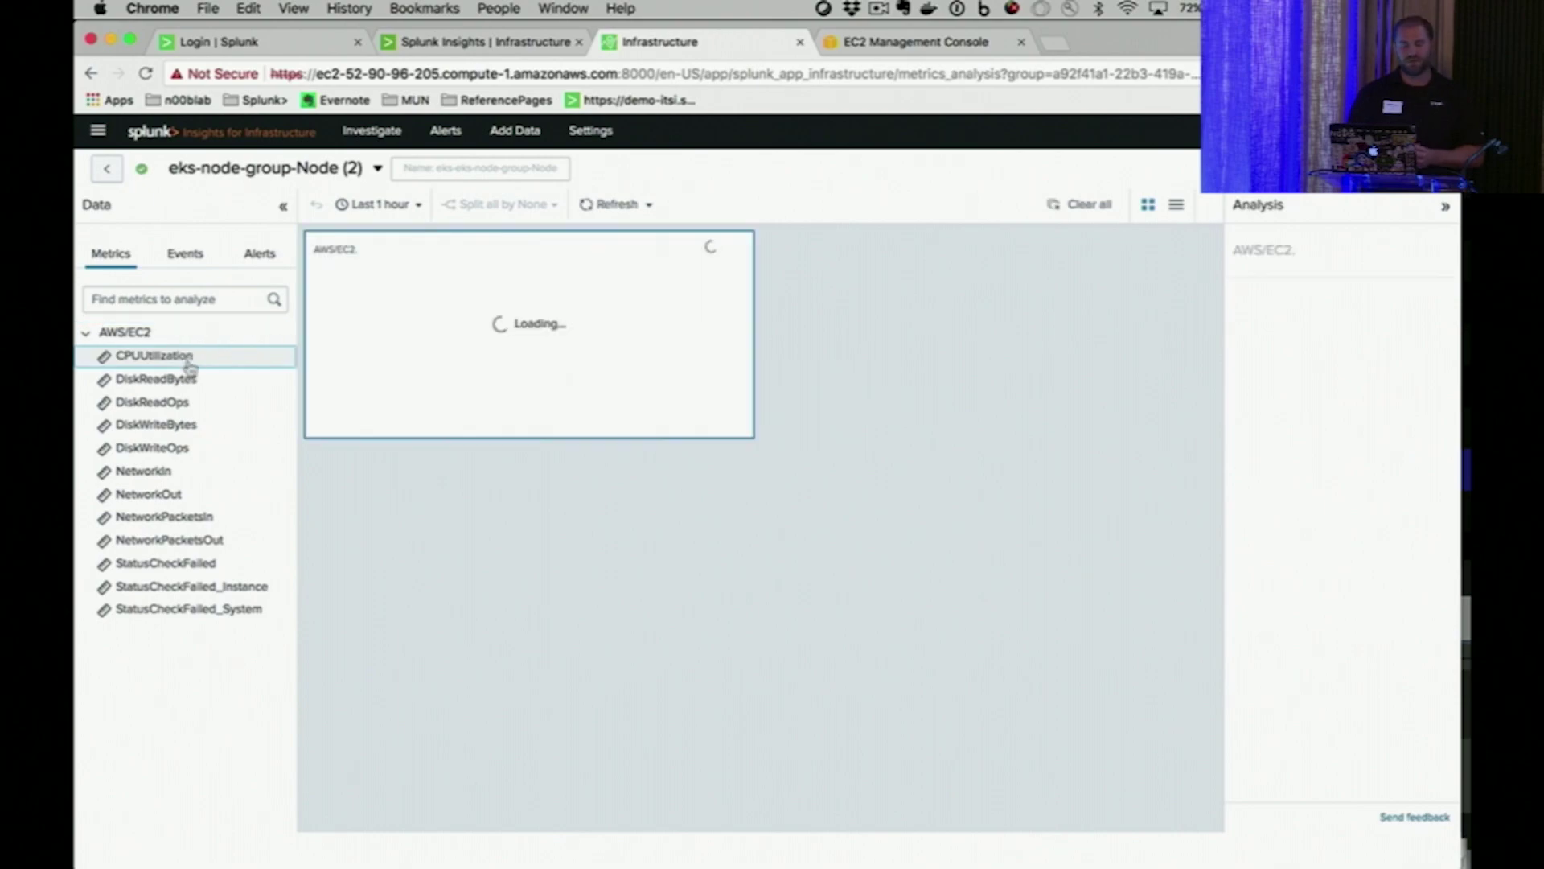
click(177, 475)
click(179, 495)
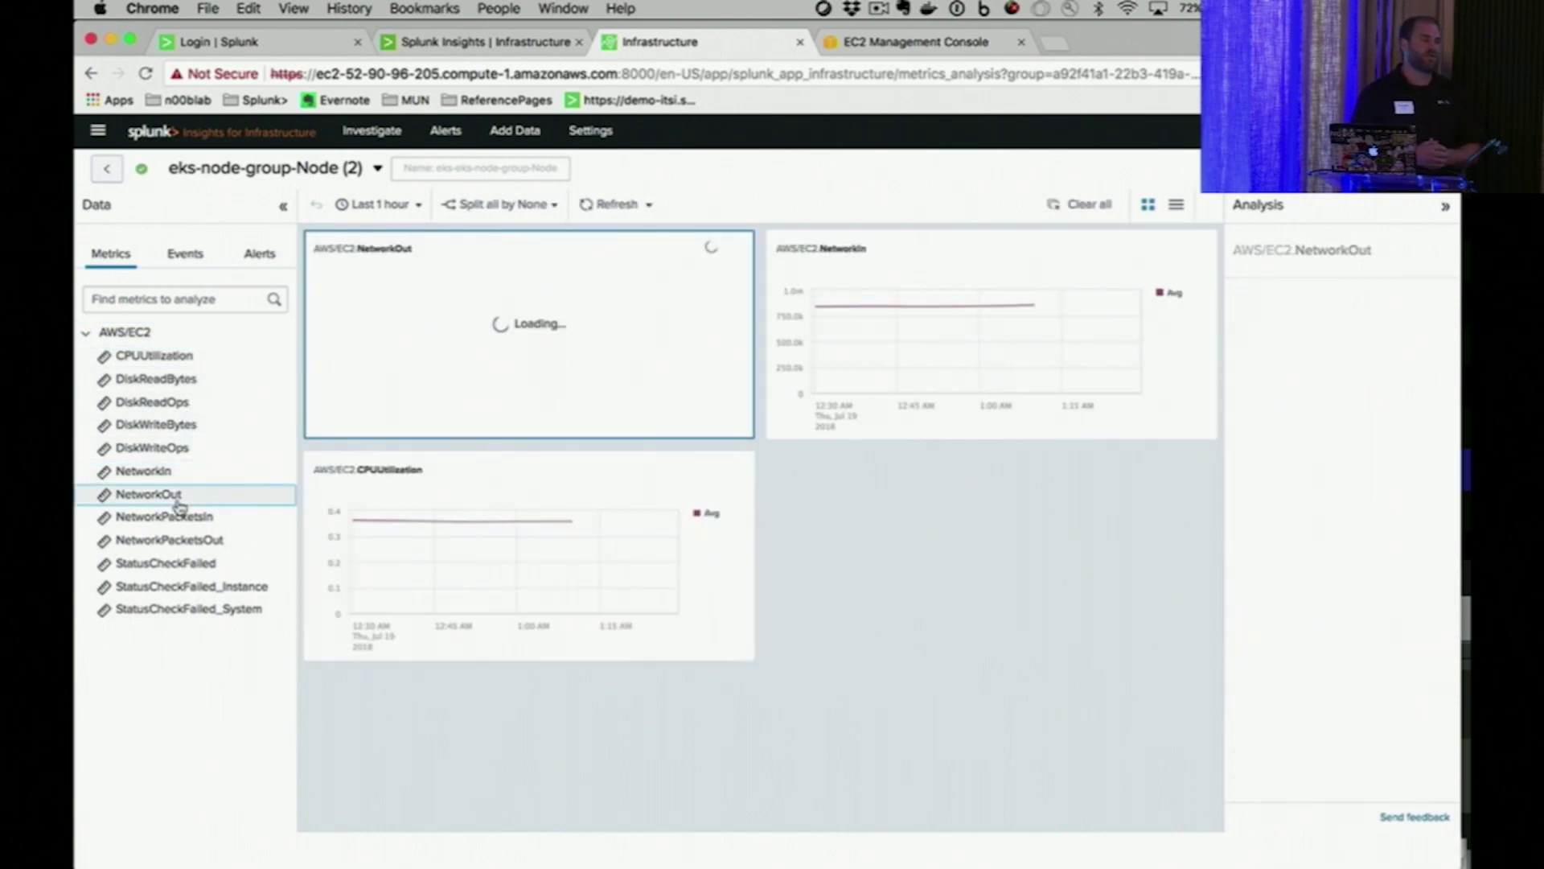
click(201, 565)
click(1176, 205)
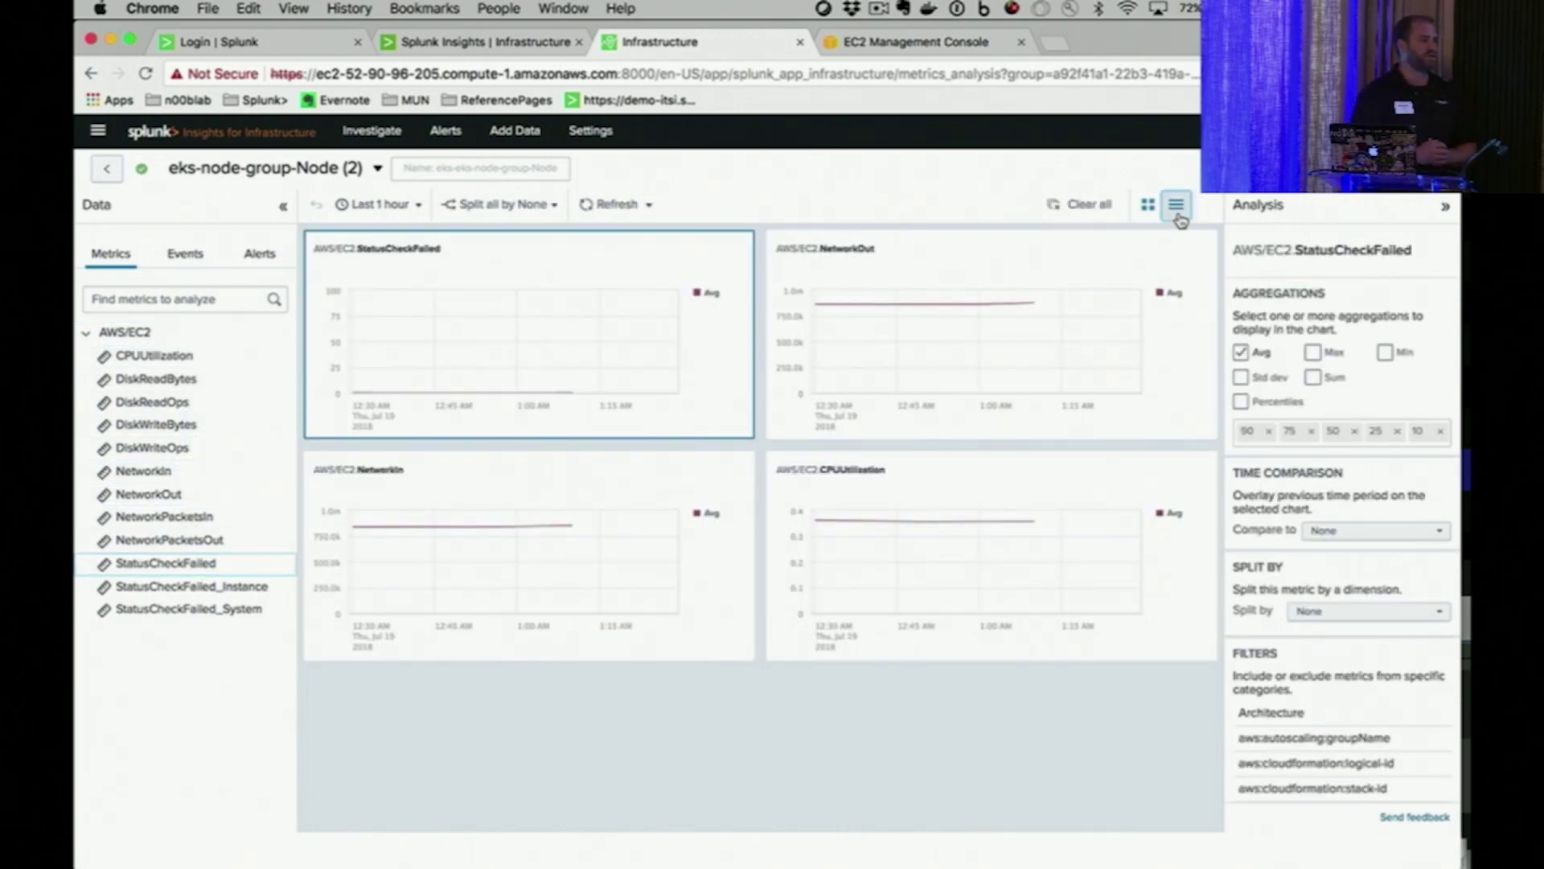
Split all charts by PublicDnsName and show the last 48 hours of data
click(394, 206)
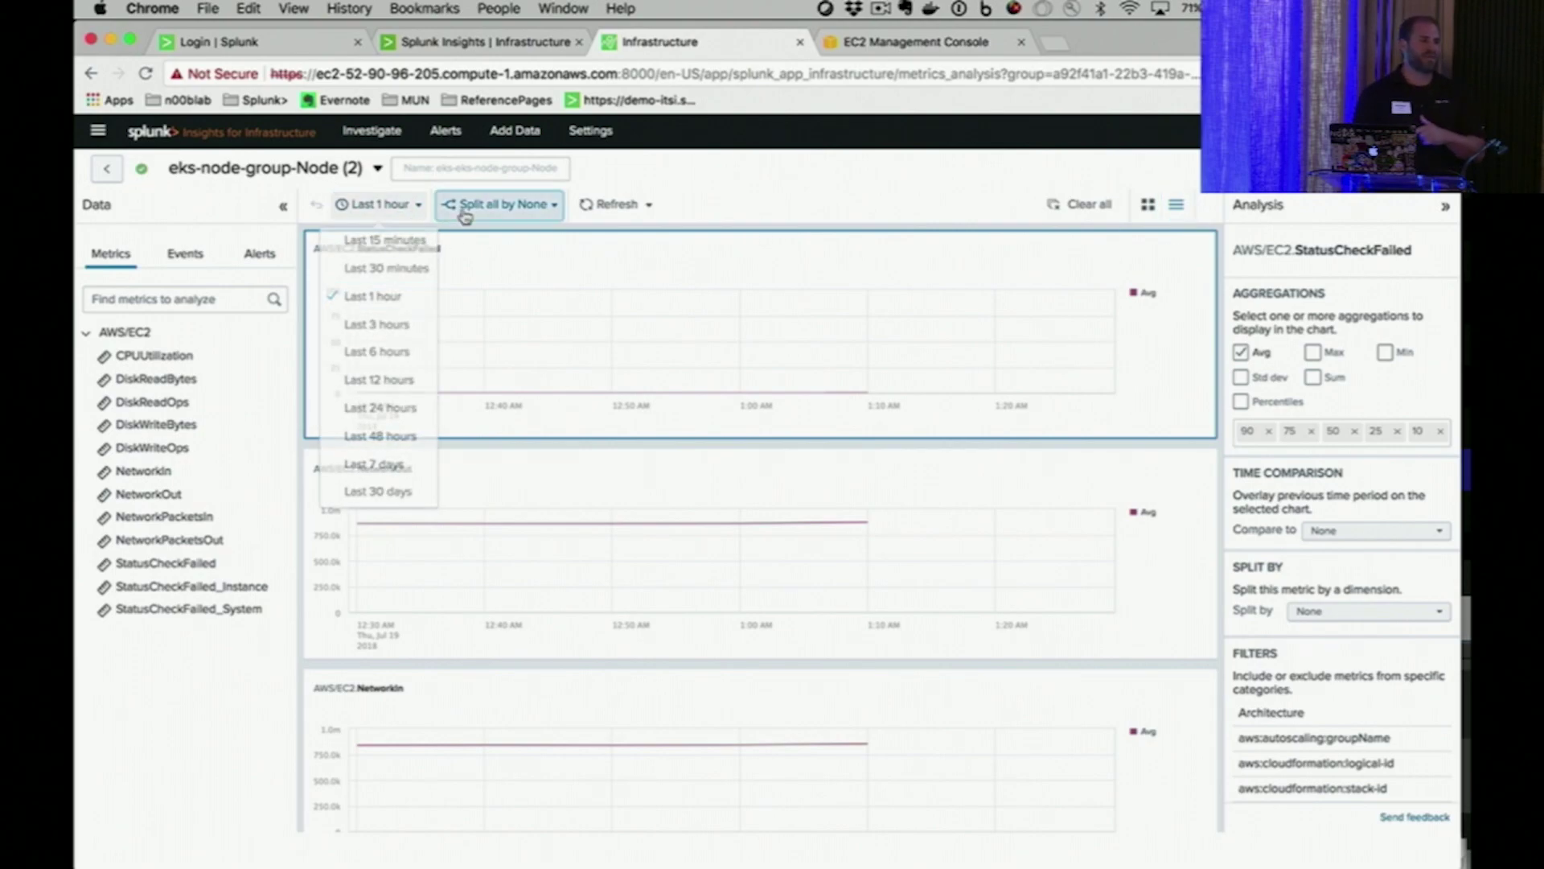
click(475, 204)
click(523, 717)
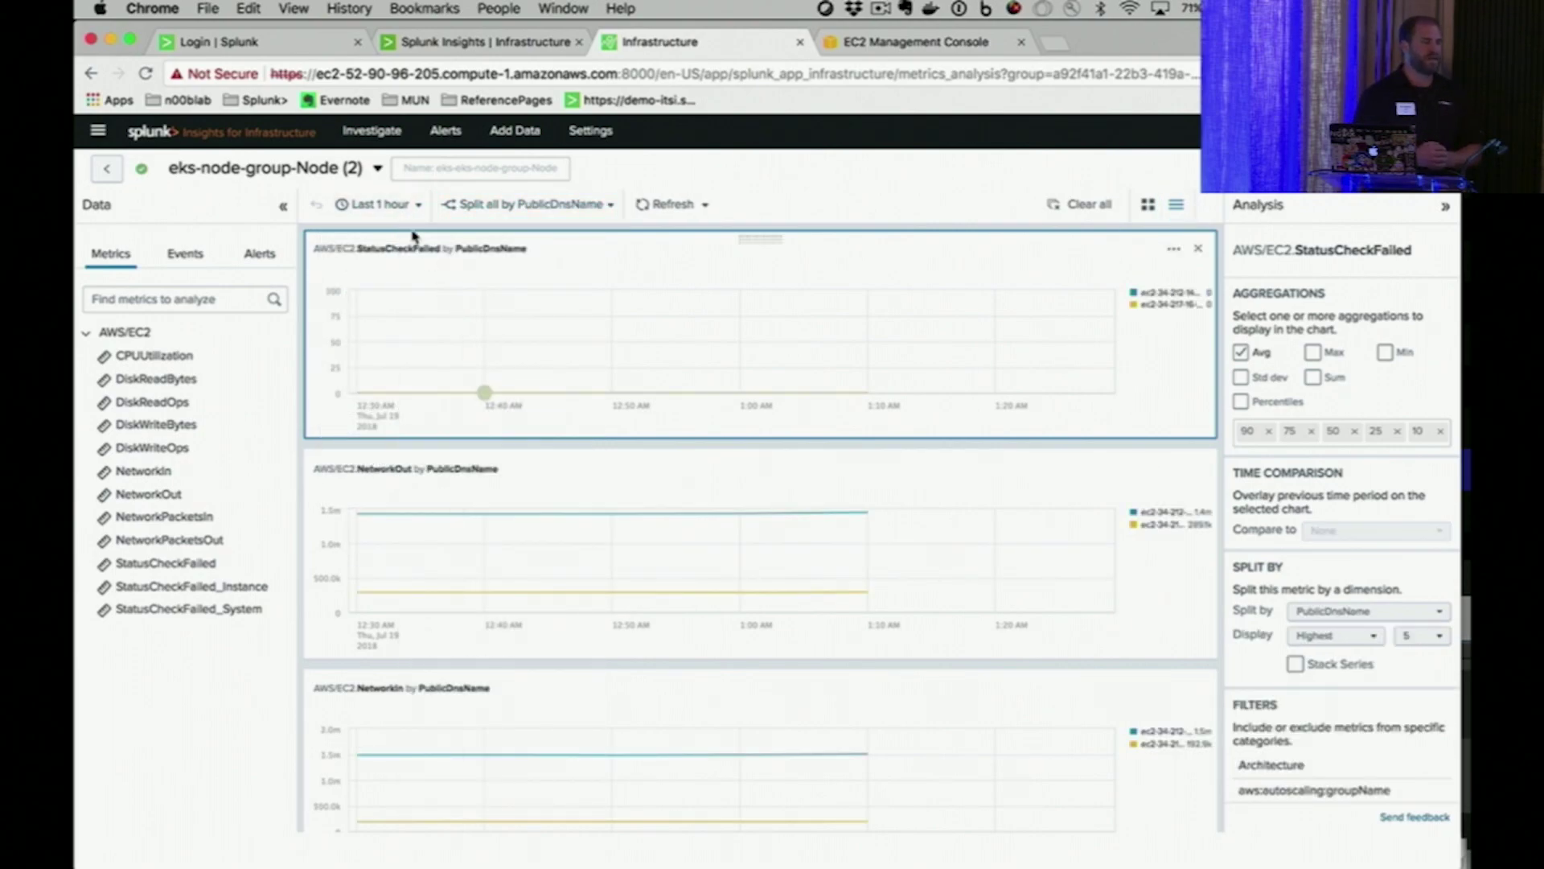
click(392, 205)
click(406, 435)
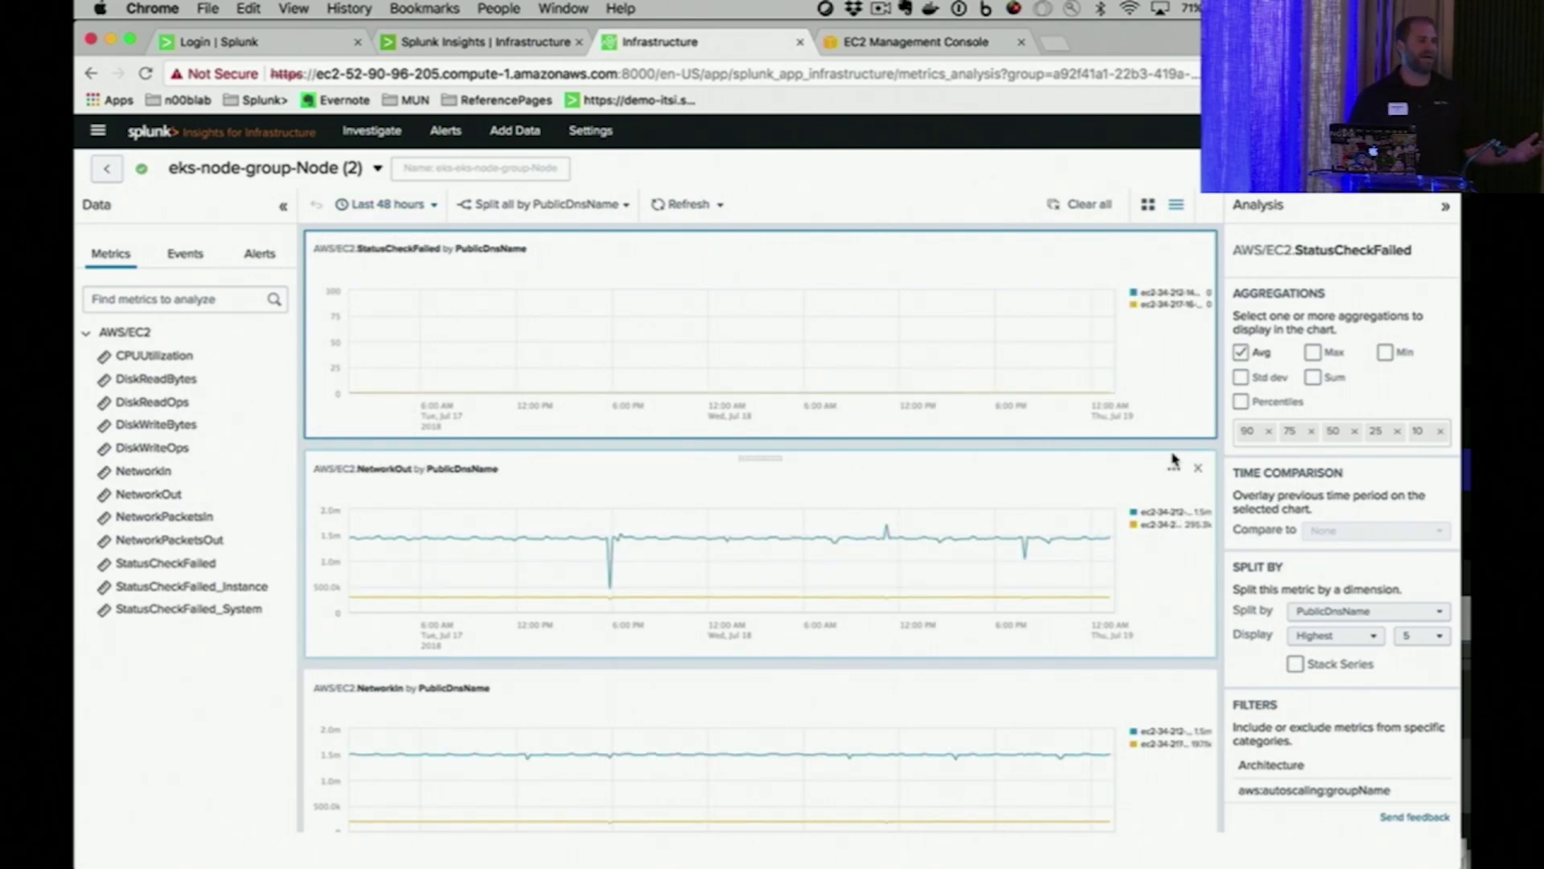
scroll(1171, 462, down, 3)
scroll(1176, 565, down, 3)
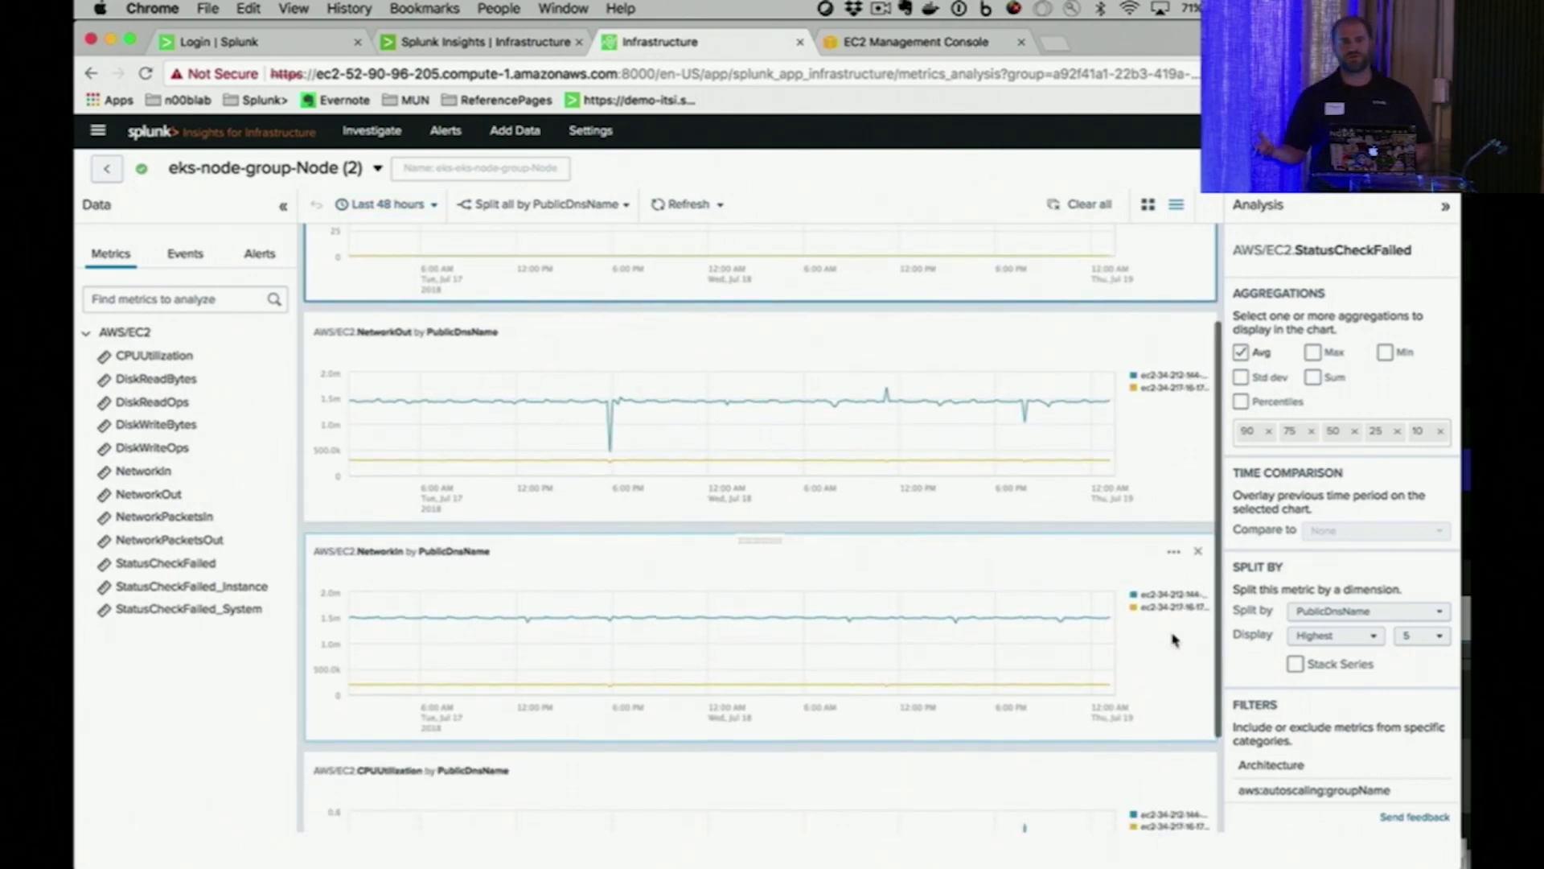